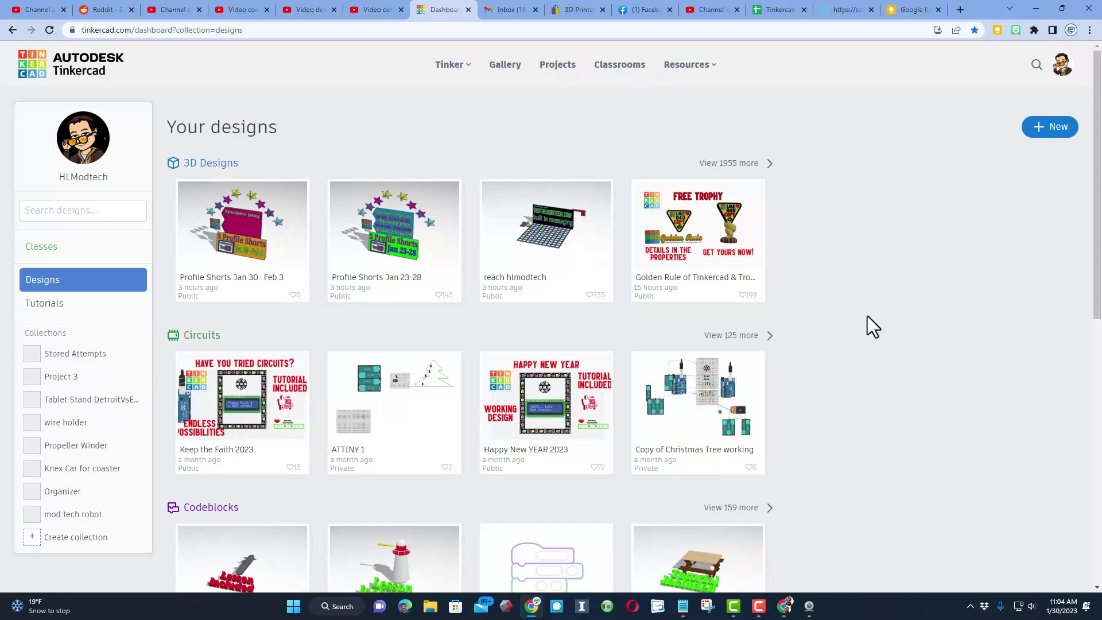
Create a new 3D design named 'marble maze 3d print'.
{"action": "left_click", "coordinate": [1047, 128]}
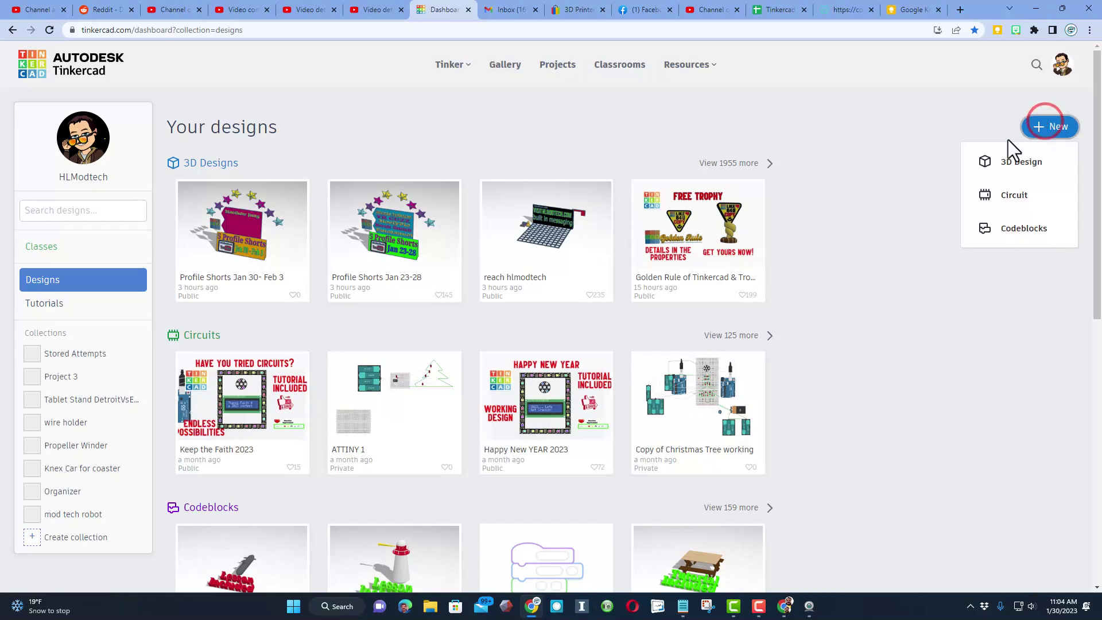
{"action": "left_click", "coordinate": [1015, 163]}
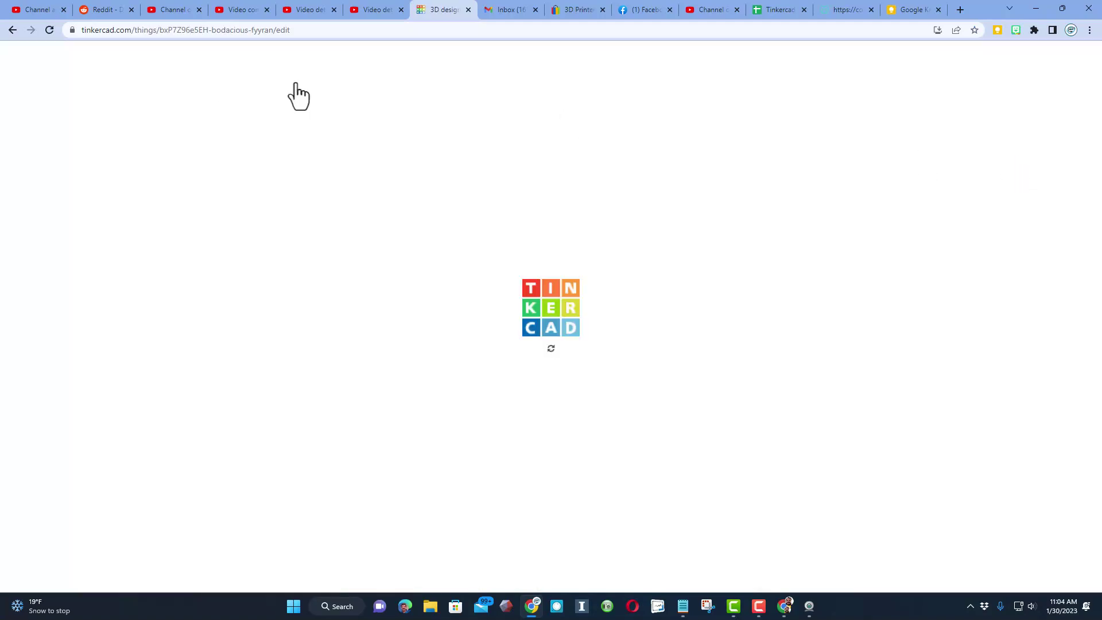
{"action": "left_click", "coordinate": [118, 54]}
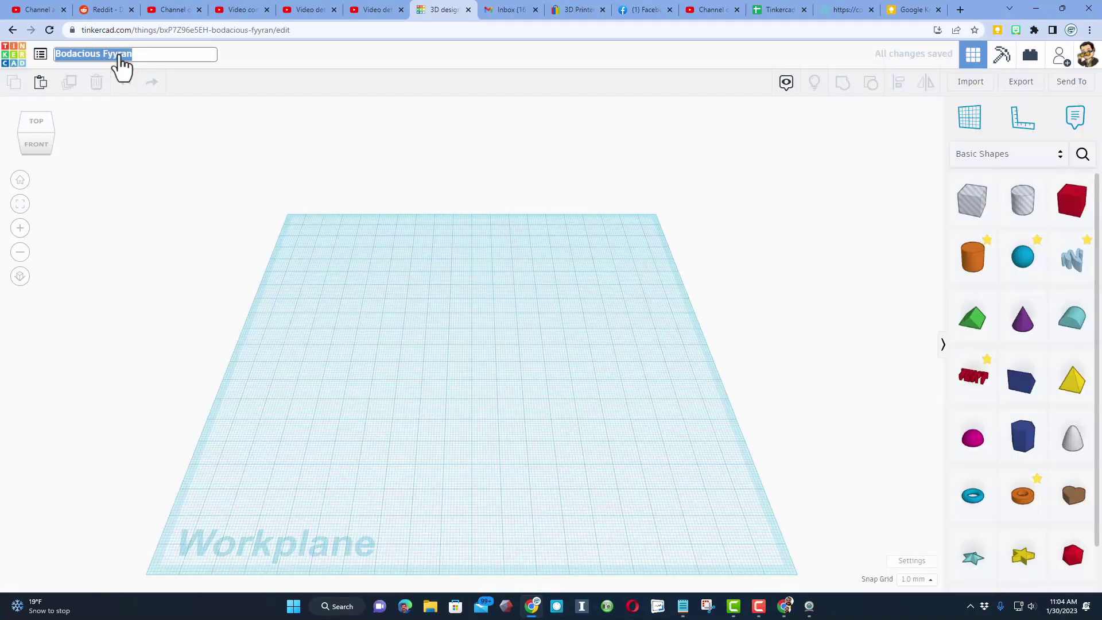
{"action": "type", "text": "marble maze 3d print"}
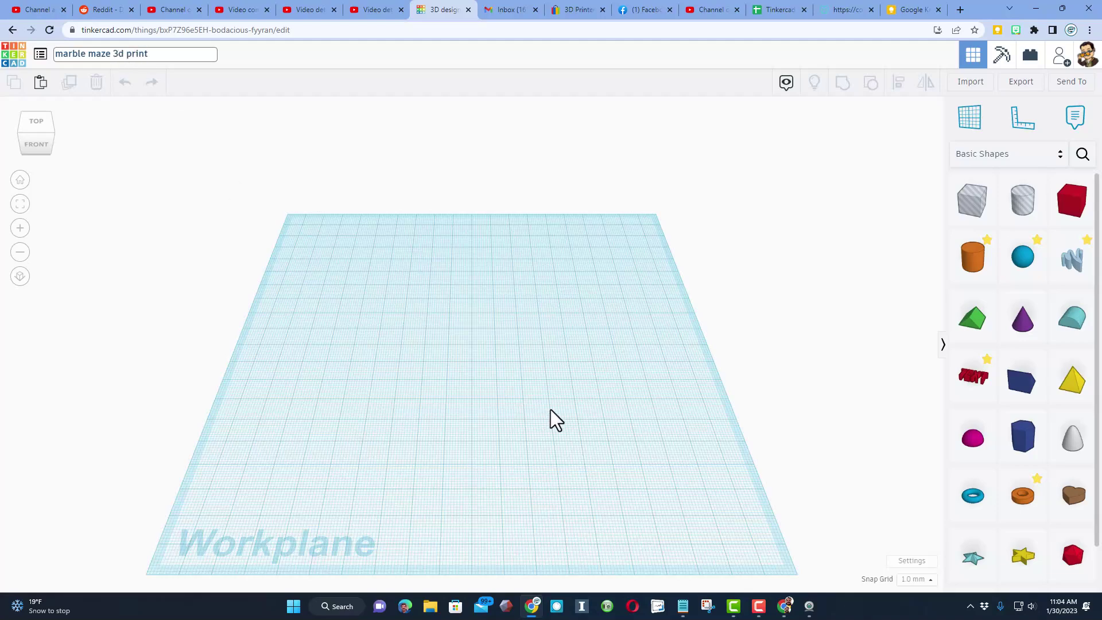
{"action": "right_click_drag", "start_coordinate": [555, 409], "coordinate": [548, 423]}
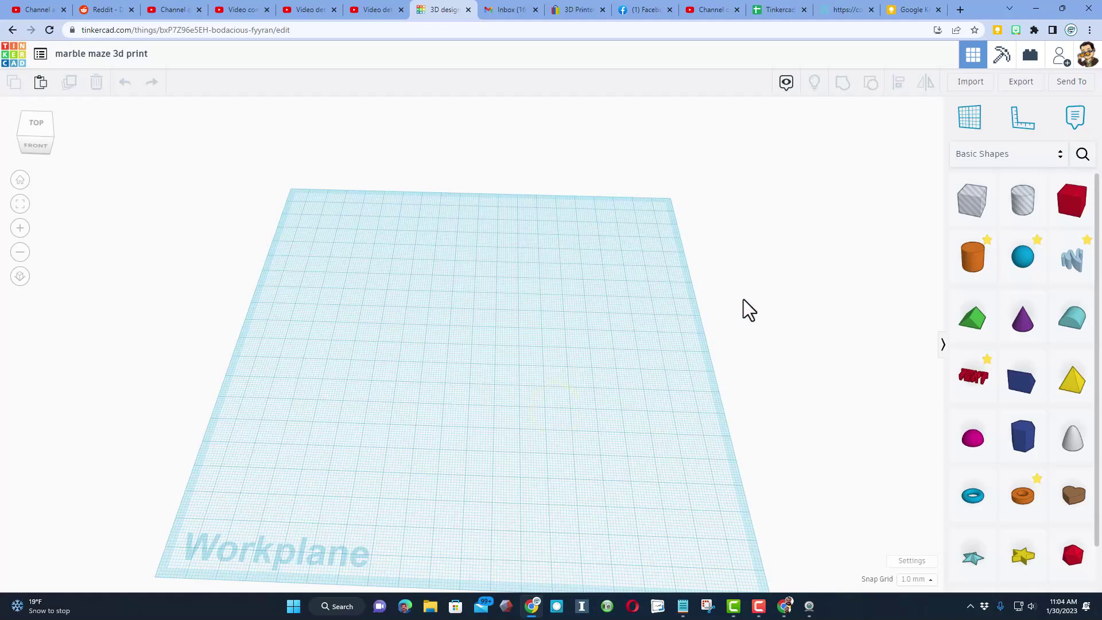
Search the shapes for 'soft' and pick the SoftBox.
{"action": "left_click", "coordinate": [1083, 154]}
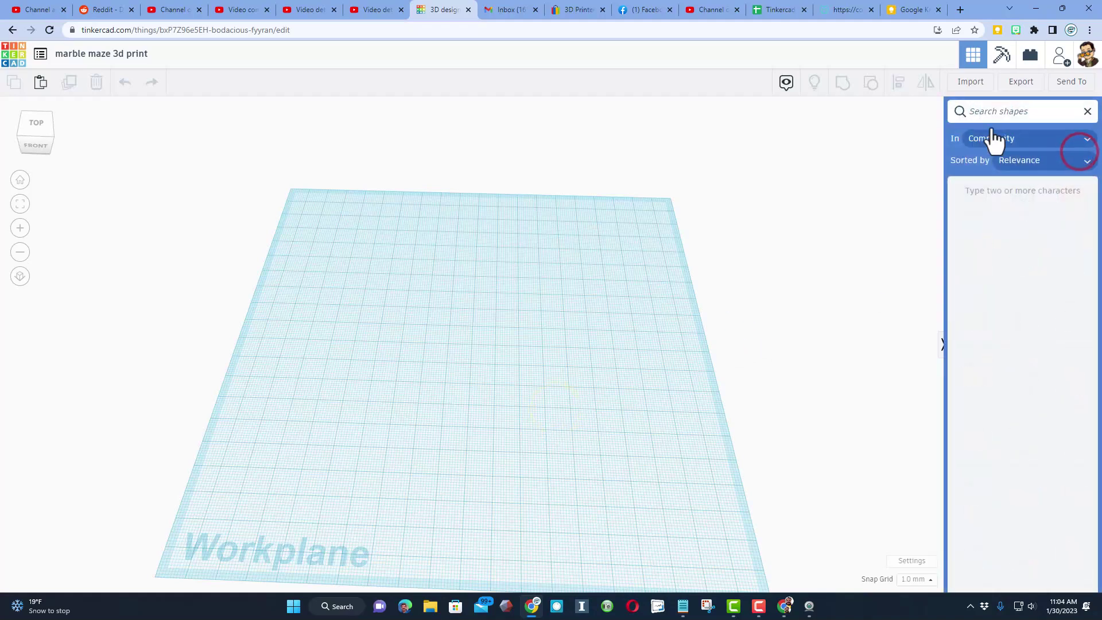
{"action": "type", "text": "soft"}
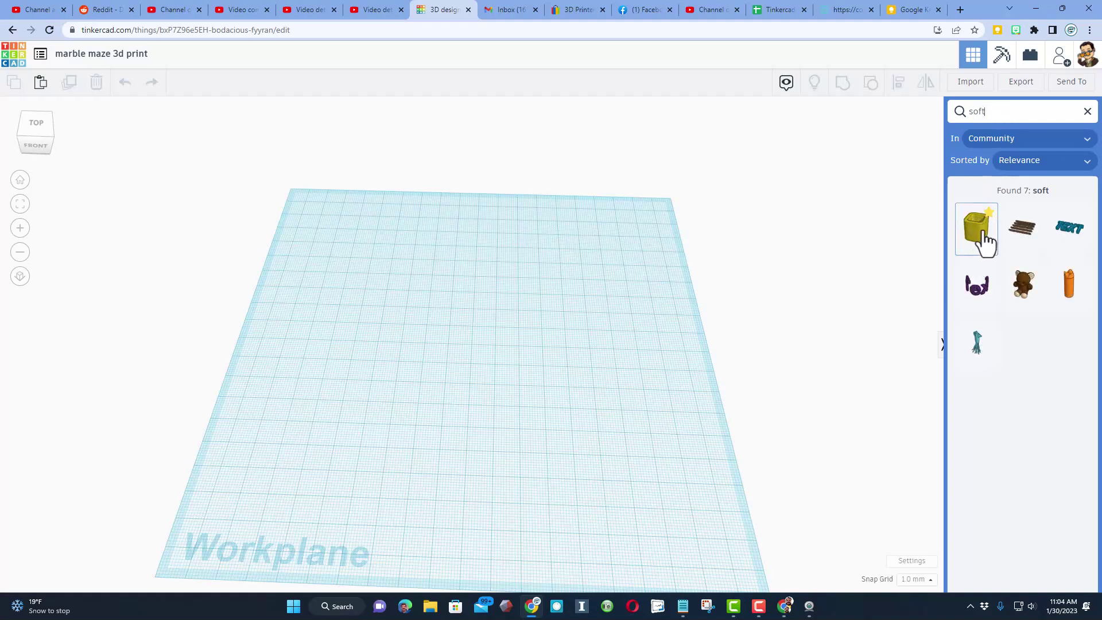
{"action": "left_click", "coordinate": [994, 231]}
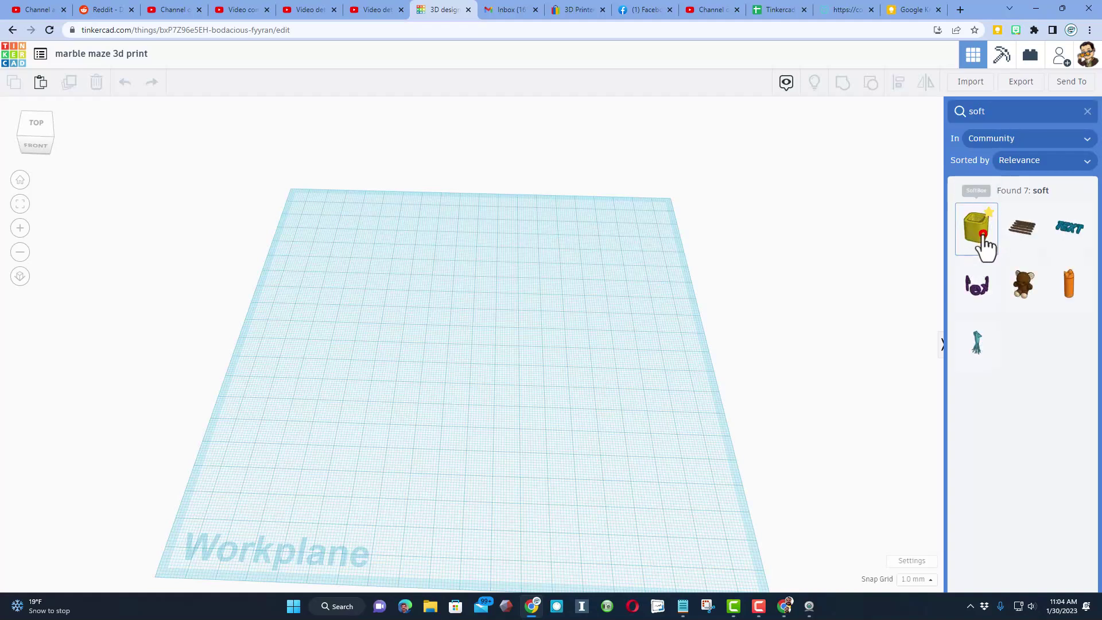
Drop the SoftBox on the workplane and return to the favourite shapes list.
{"action": "left_click", "coordinate": [376, 339]}
{"action": "left_click", "coordinate": [1088, 112]}
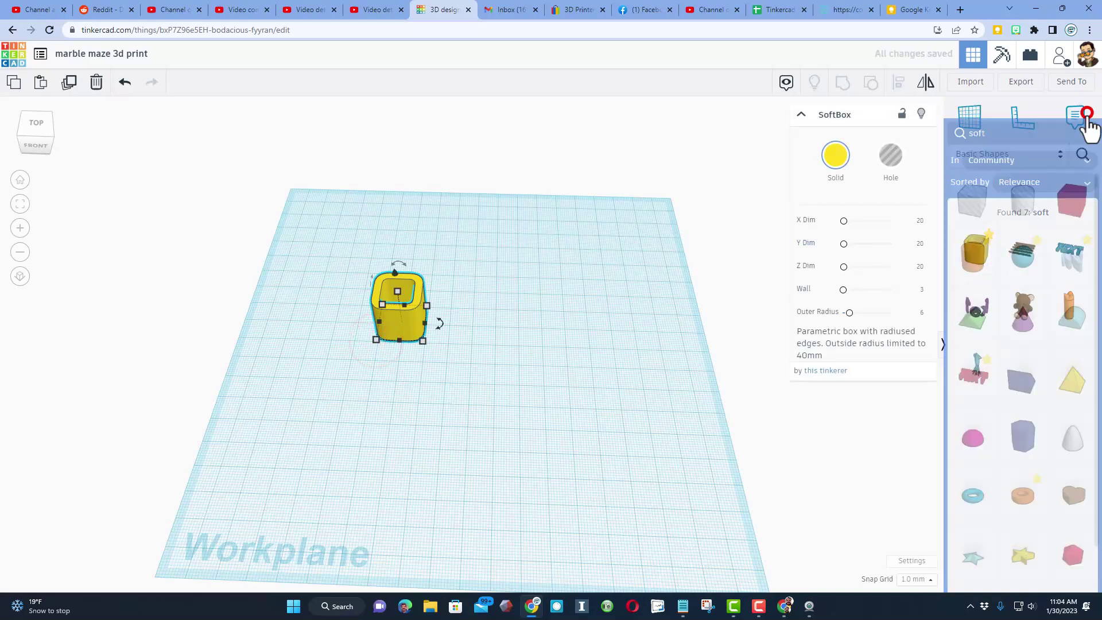
{"action": "left_click", "coordinate": [1022, 158]}
{"action": "left_click", "coordinate": [990, 174]}
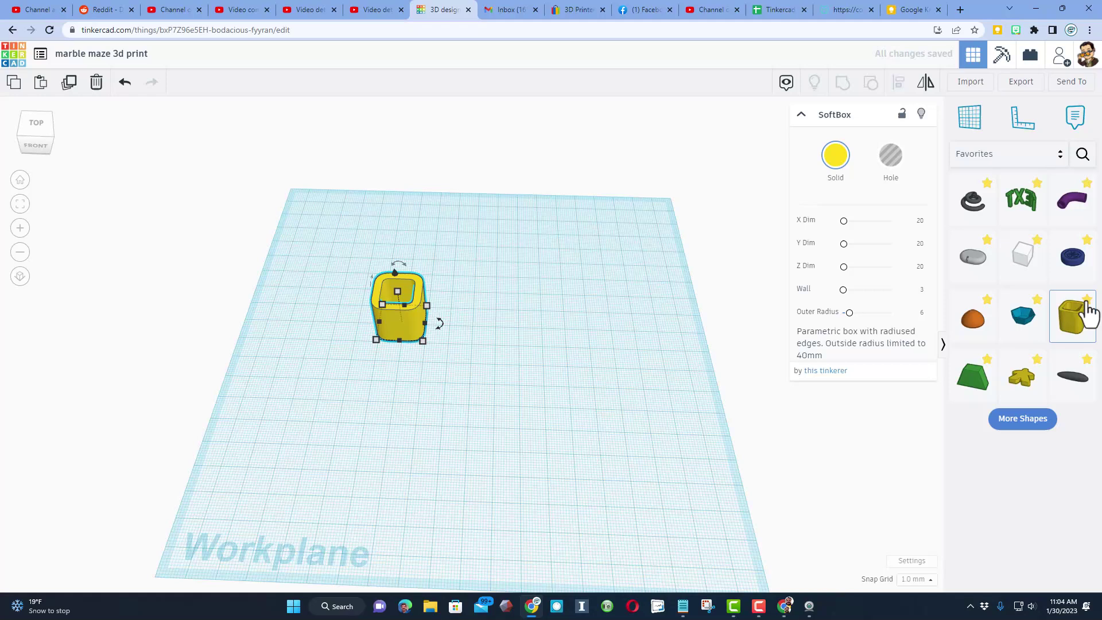
Size the SoftBox to 55 × 75 × 1.5 mm.
{"action": "left_click", "coordinate": [919, 222]}
{"action": "type", "text": "55"}
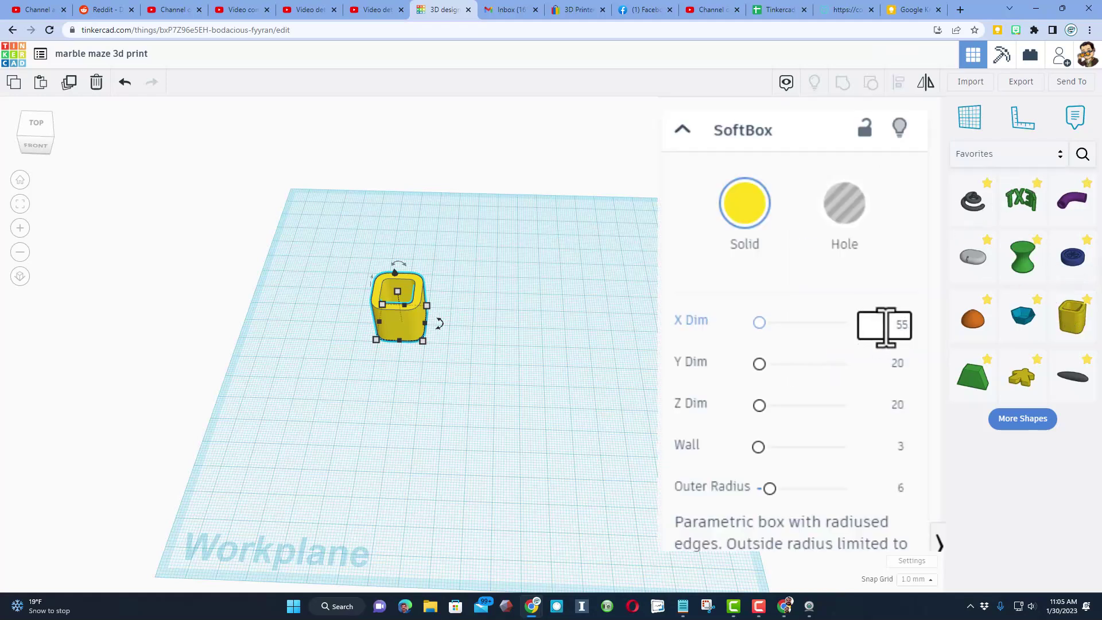
{"action": "left_click", "coordinate": [893, 325]}
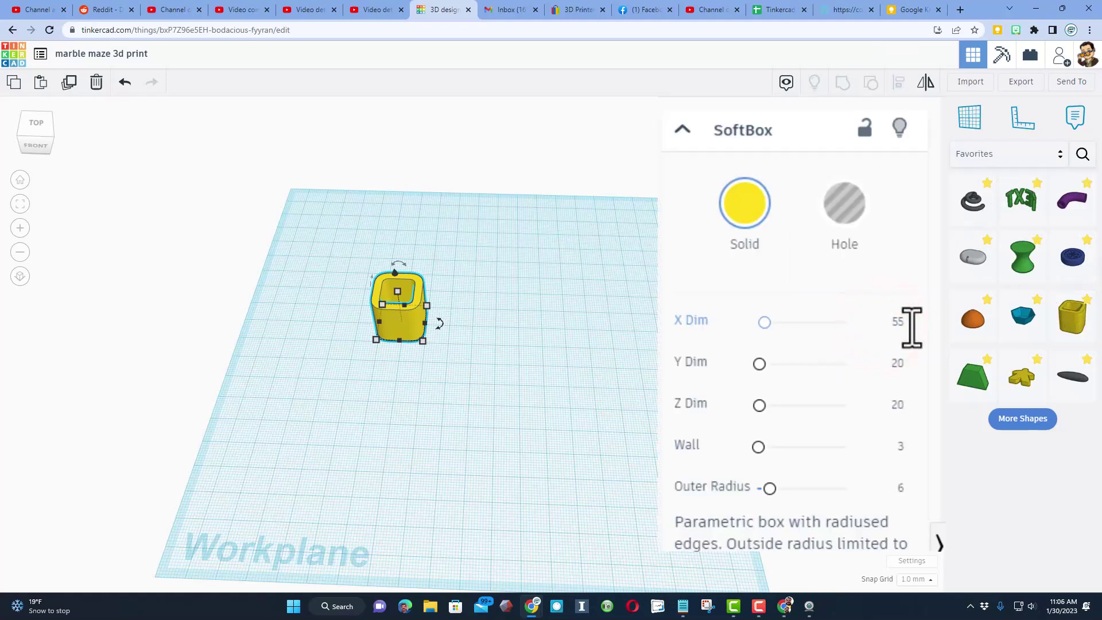
{"action": "key", "text": "Return"}
{"action": "left_click", "coordinate": [898, 364]}
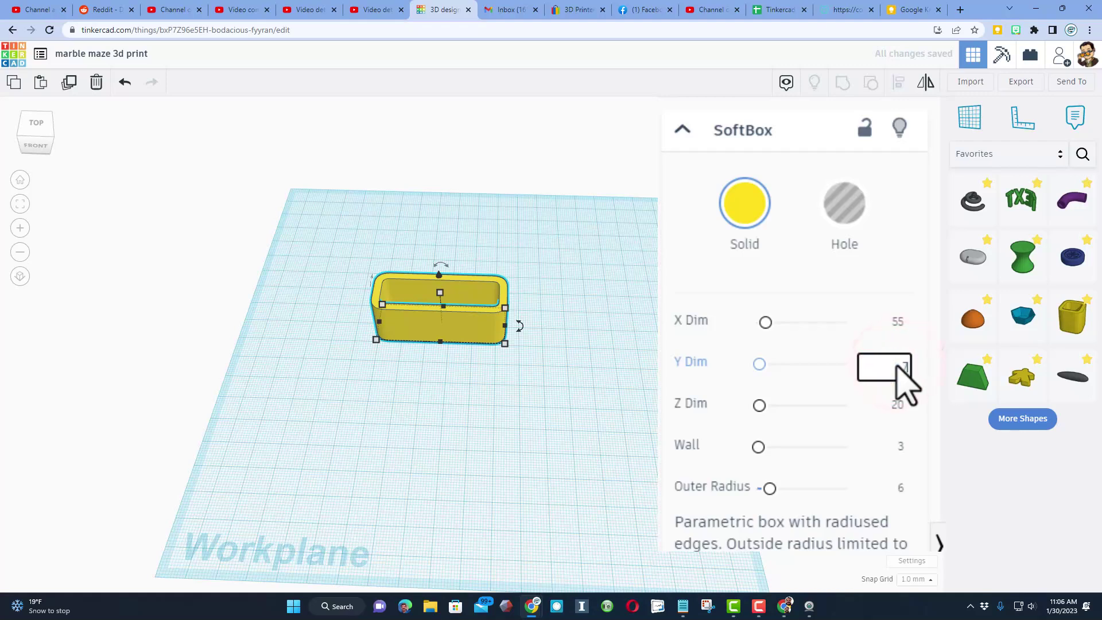
{"action": "key", "text": "Return"}
{"action": "left_click", "coordinate": [898, 409]}
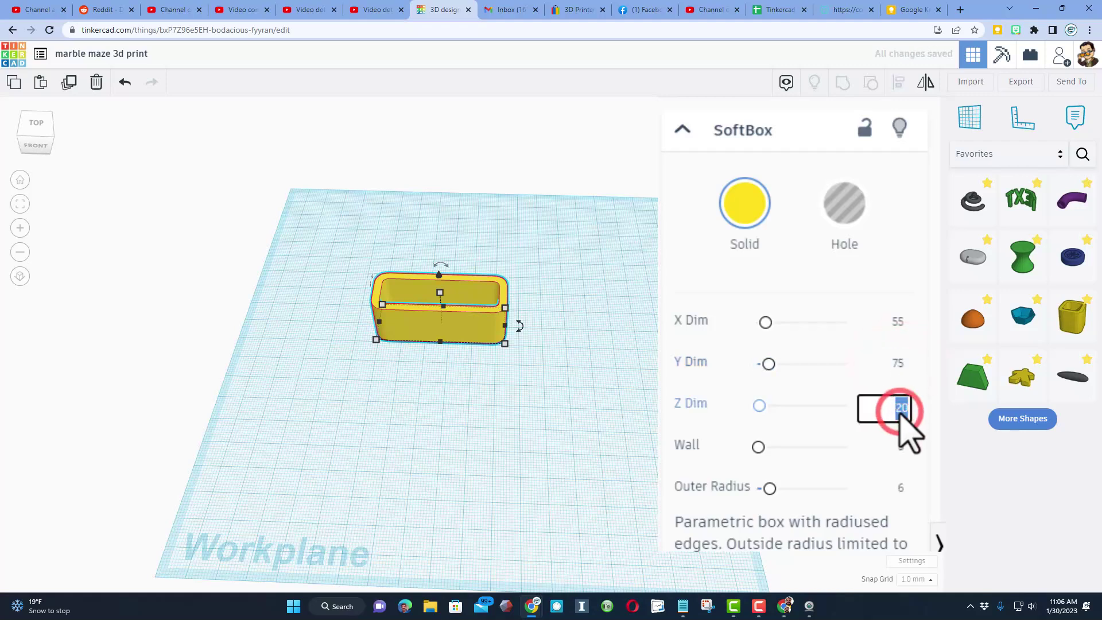
{"action": "type", "text": "15"}
{"action": "key", "text": "Return"}
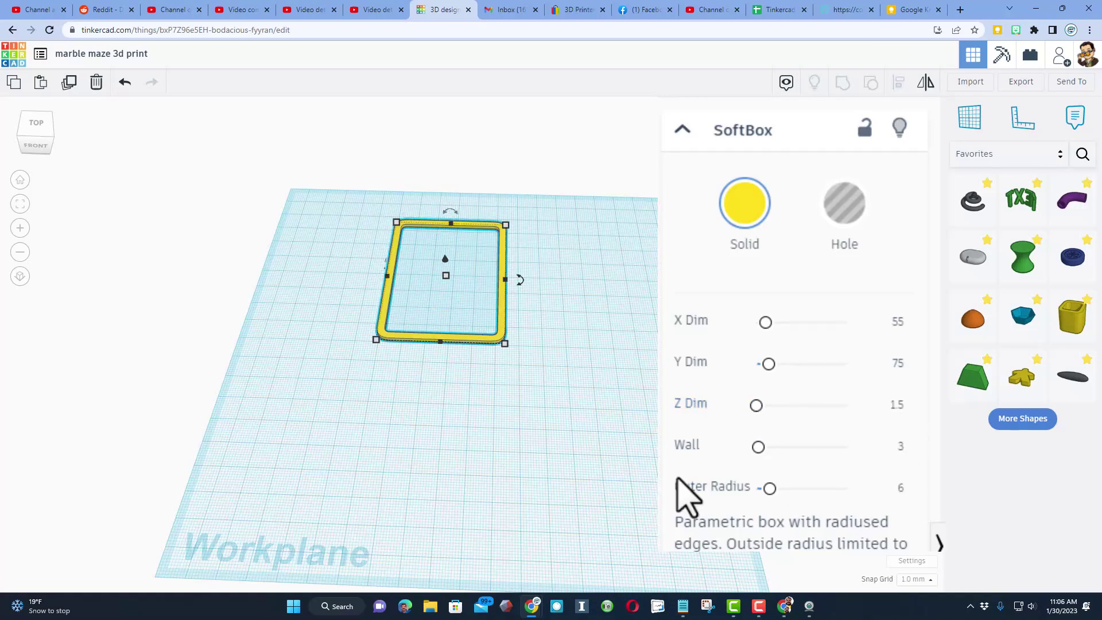
Thicken the wall until the board is solid and move it left.
{"action": "left_click", "coordinate": [900, 446]}
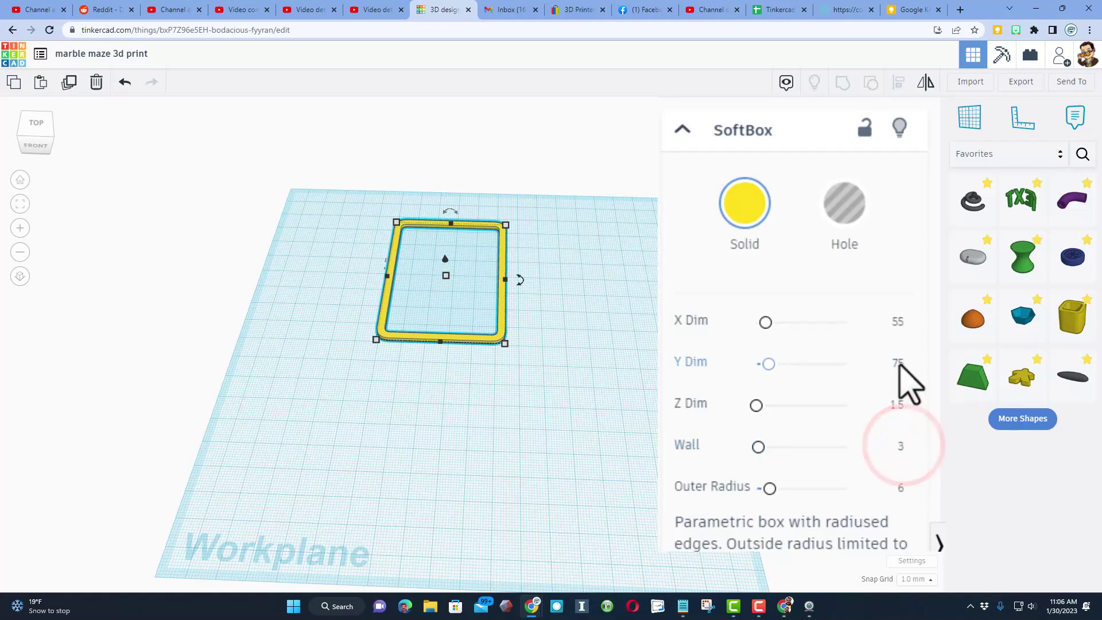
{"action": "left_click_drag", "start_coordinate": [758, 446], "coordinate": [804, 447]}
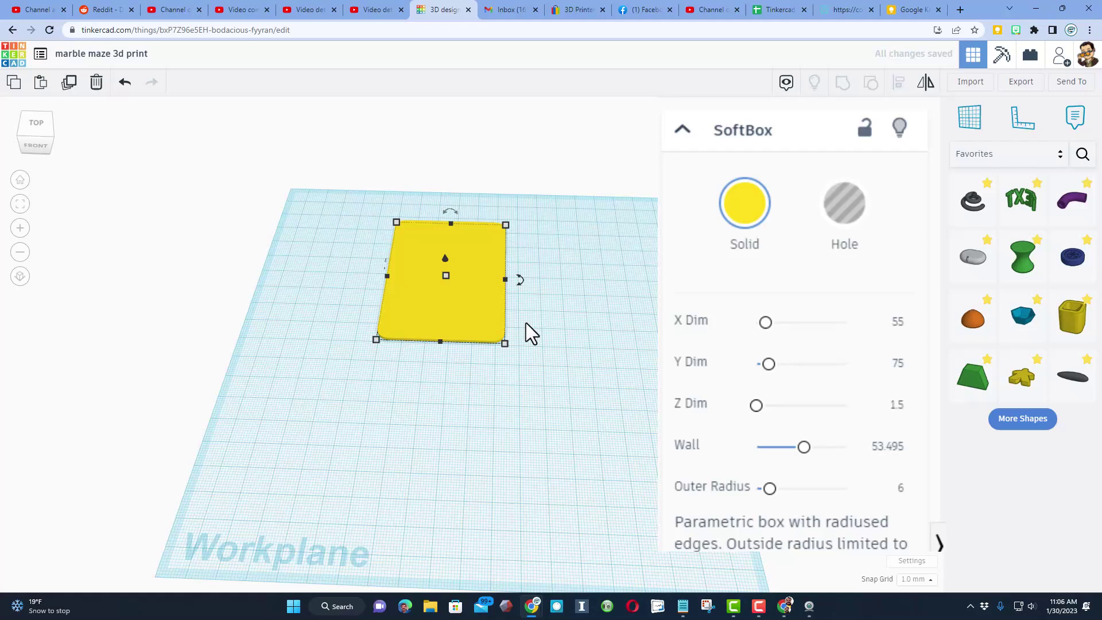
{"action": "left_click_drag", "start_coordinate": [503, 320], "coordinate": [542, 302]}
Duplicate the board to its right and set the copy's wall to 2 for an 8-high hollow frame.
{"action": "left_click", "coordinate": [397, 299]}
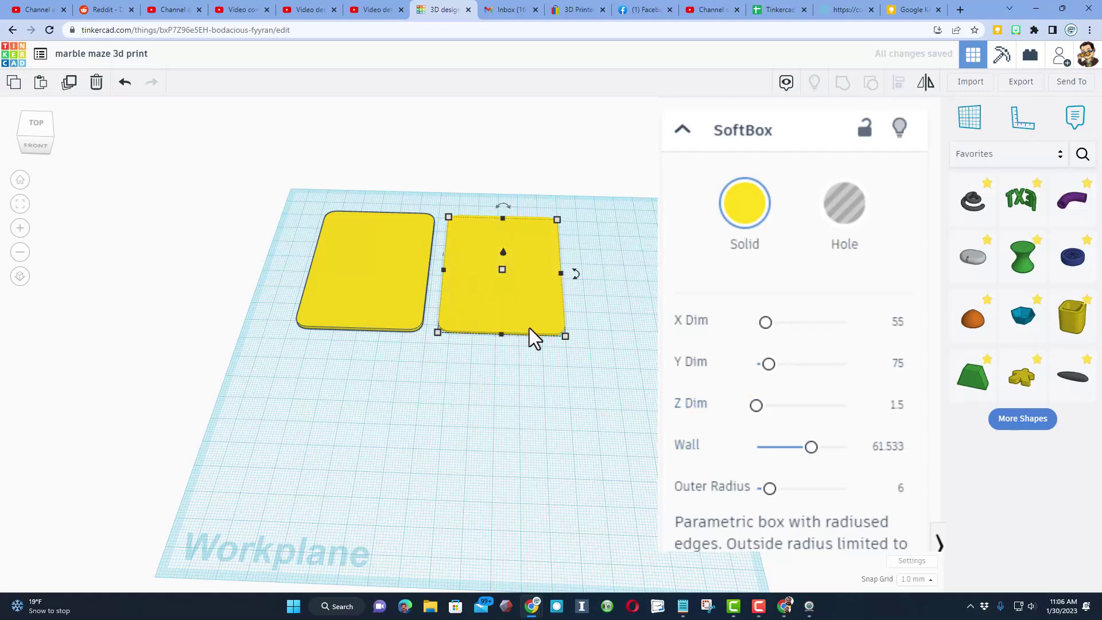
{"action": "left_click", "coordinate": [888, 445]}
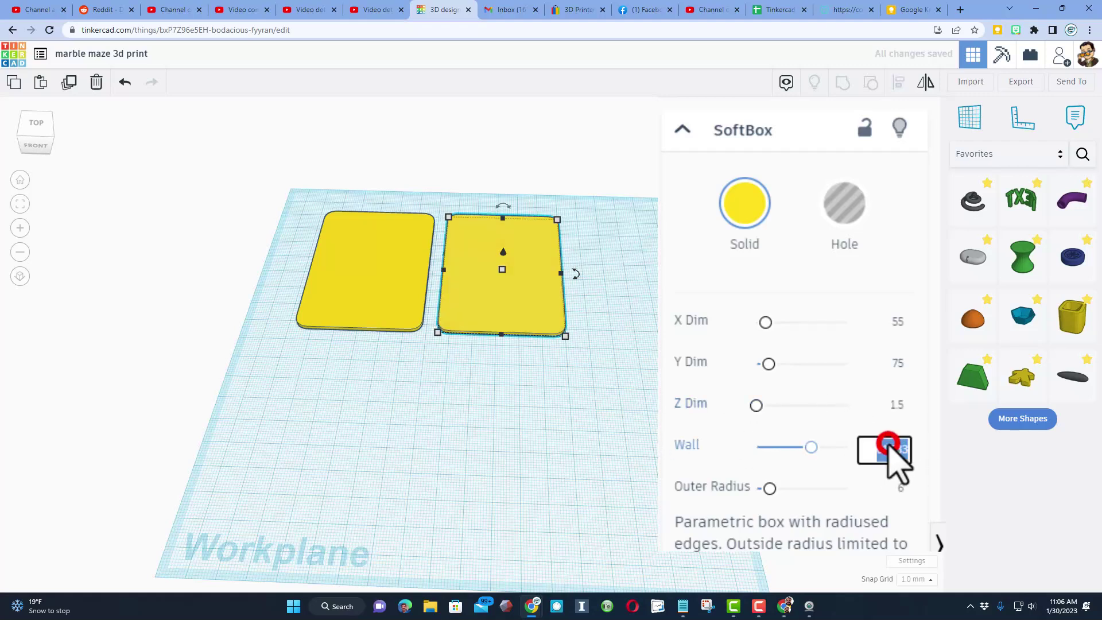
{"action": "type", "text": "2"}
{"action": "key", "text": "Return"}
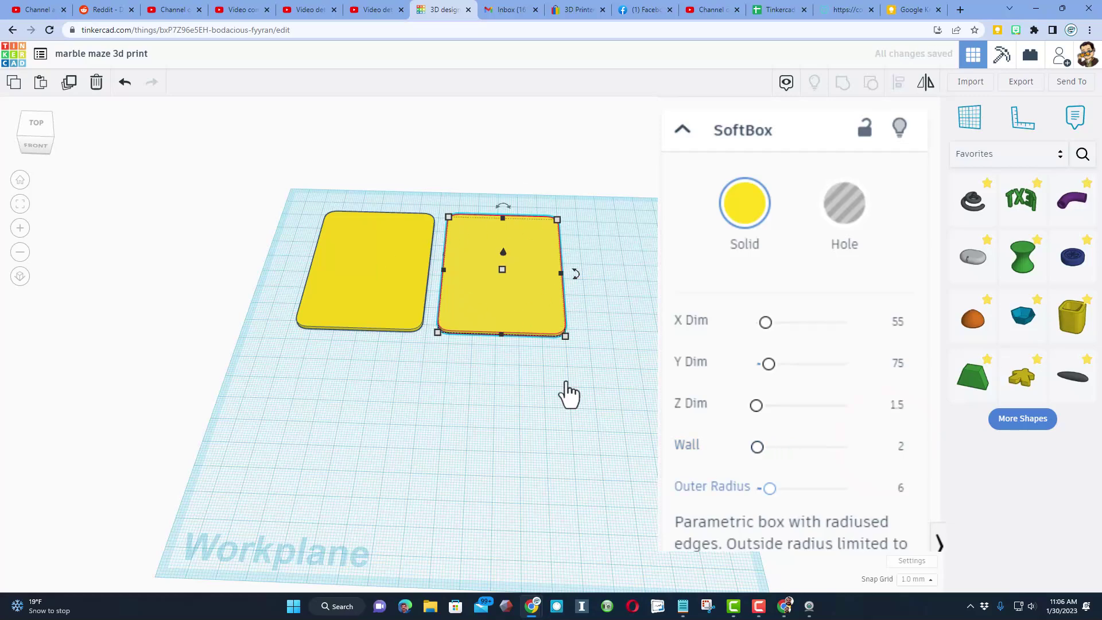
{"action": "right_click_drag", "start_coordinate": [568, 395], "coordinate": [443, 411]}
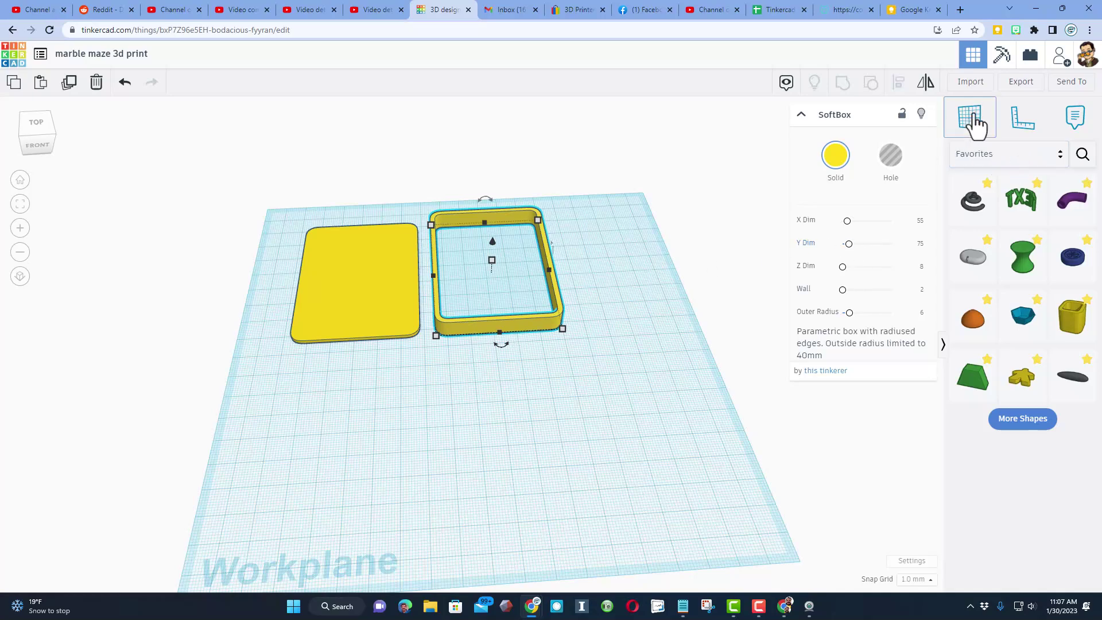
Centre a Box Hole on the frame's front and group them to cut the opening.
{"action": "left_click", "coordinate": [983, 156]}
{"action": "left_click", "coordinate": [979, 205]}
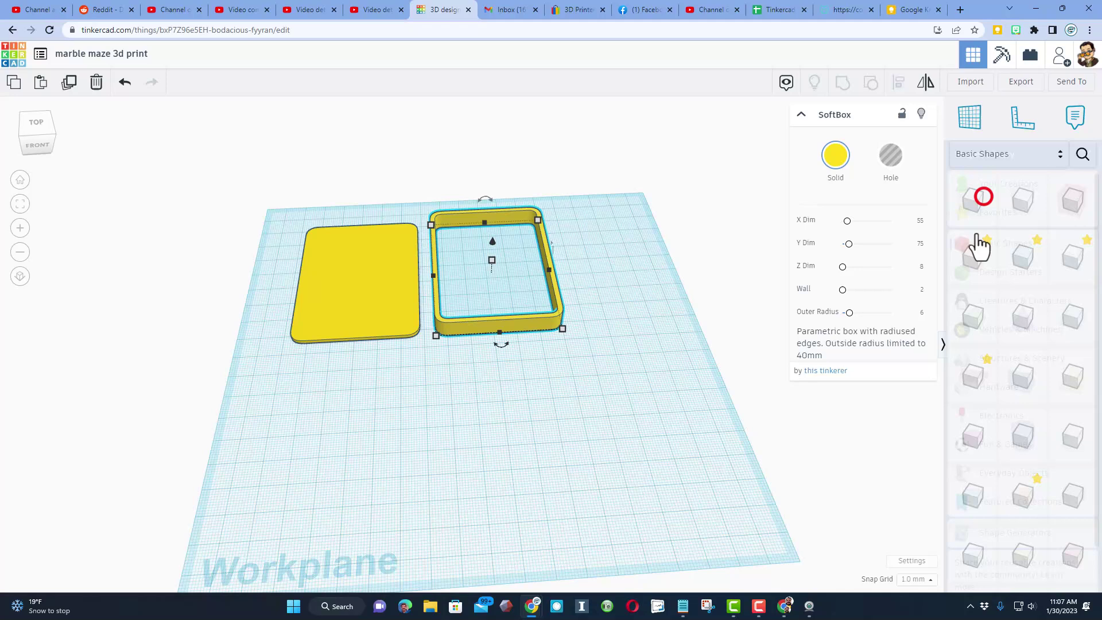
{"action": "left_click", "coordinate": [494, 338]}
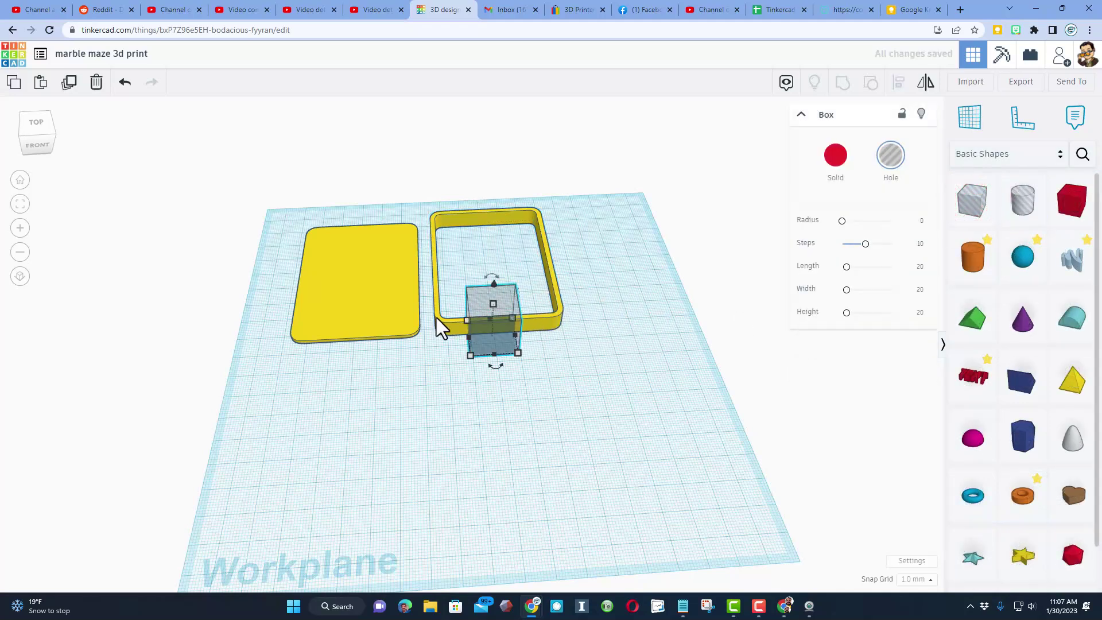
{"action": "left_click", "coordinate": [432, 308]}
{"action": "left_click_drag", "start_coordinate": [622, 270], "coordinate": [458, 365]}
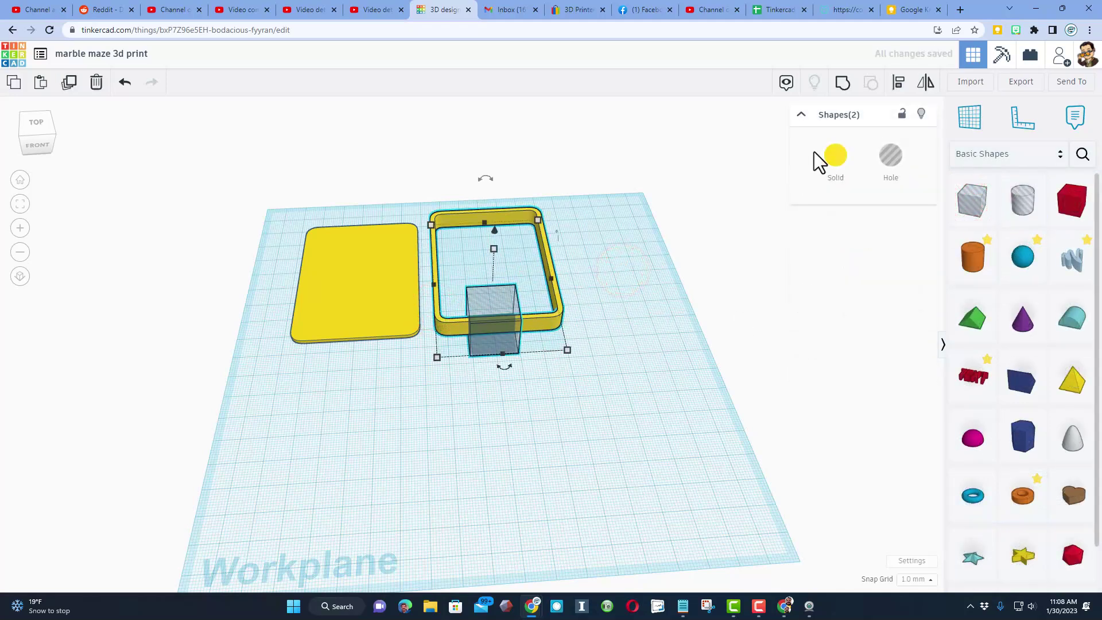
{"action": "left_click", "coordinate": [900, 82]}
{"action": "left_click", "coordinate": [530, 316]}
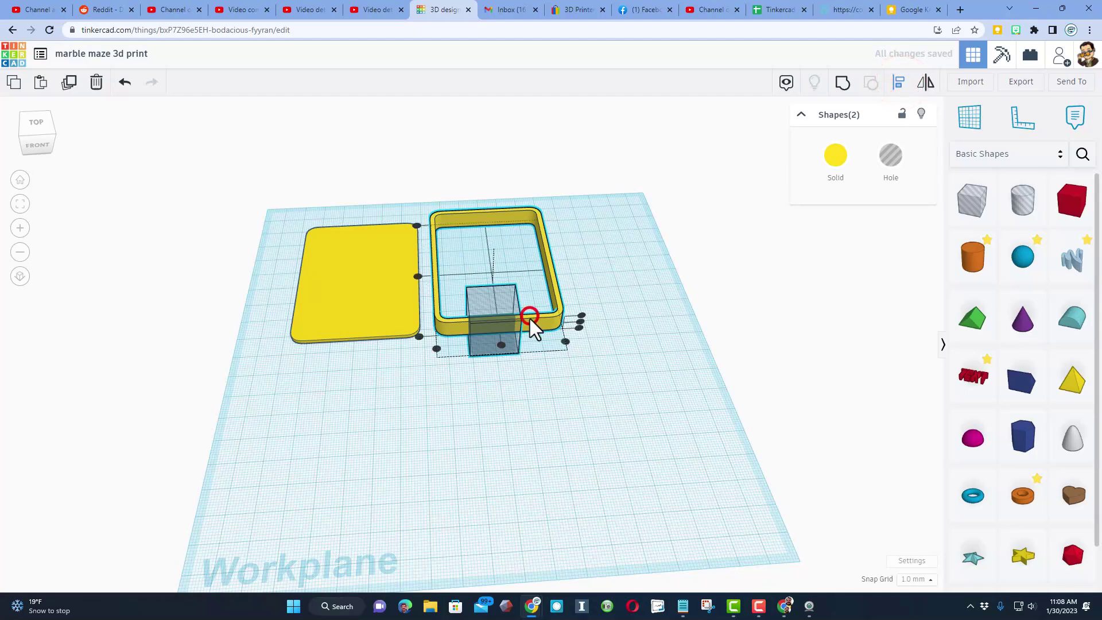
{"action": "left_click", "coordinate": [503, 343]}
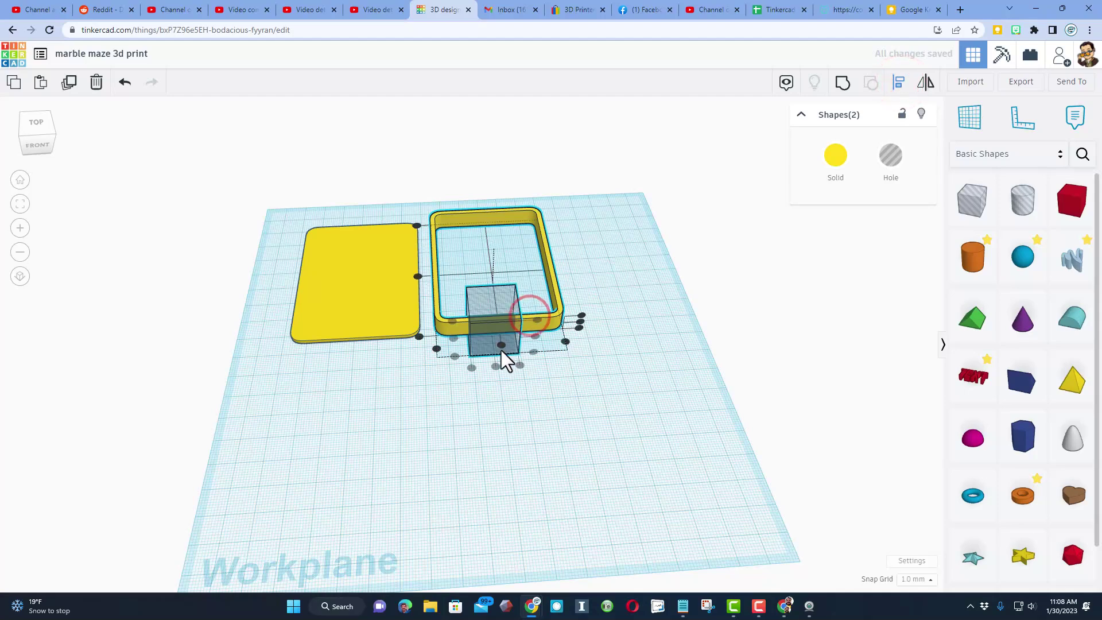
{"action": "left_click", "coordinate": [842, 84]}
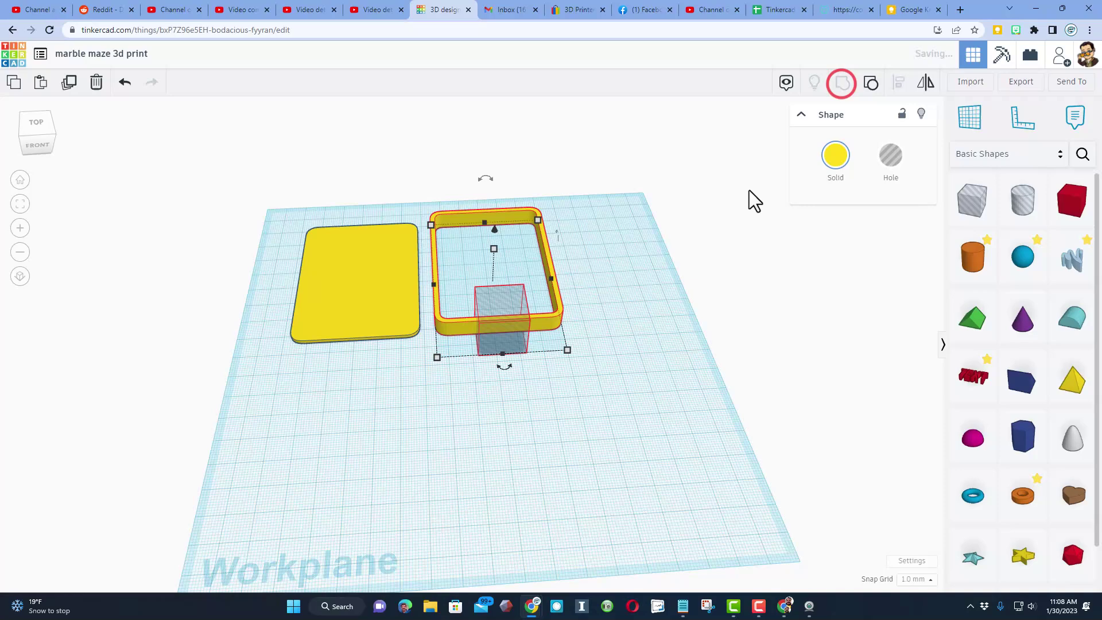
{"action": "right_click_drag", "start_coordinate": [530, 383], "coordinate": [521, 359]}
Duplicate the solid board, colour the copy red and place it beside the yellow frame.
{"action": "left_click", "coordinate": [365, 318]}
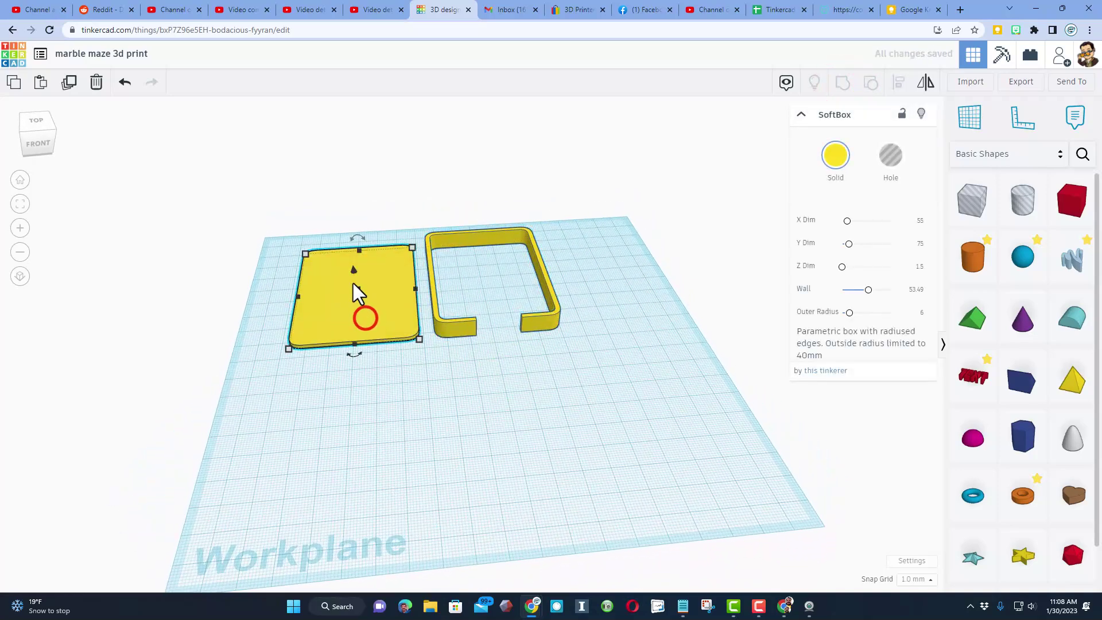
{"action": "left_click", "coordinate": [378, 326]}
{"action": "key", "text": "ctrl+d"}
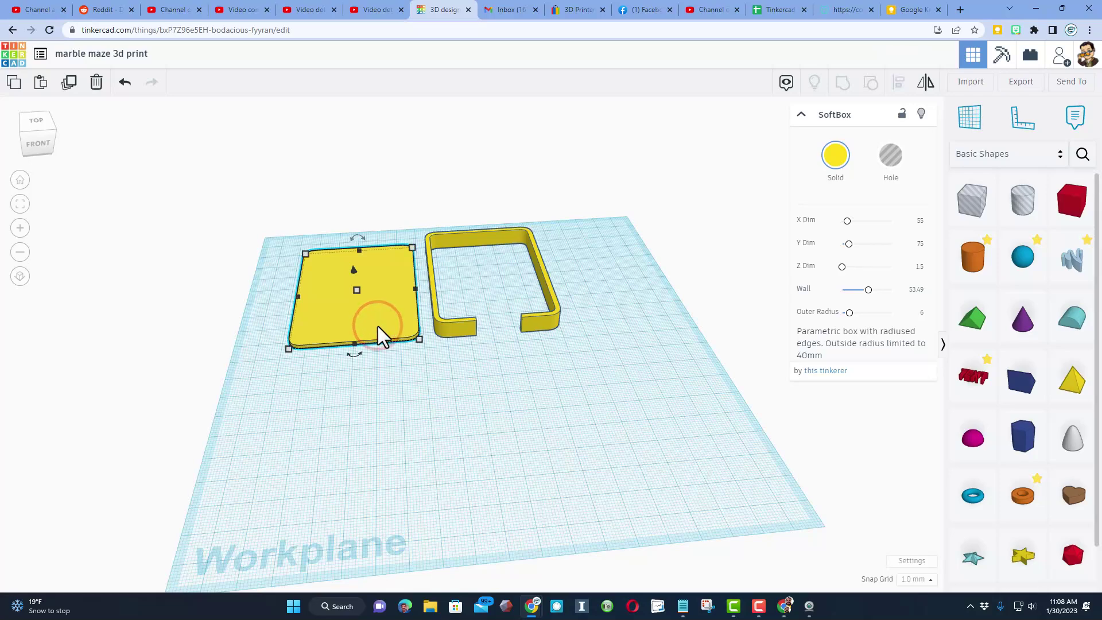
{"action": "left_click_drag", "start_coordinate": [378, 326], "coordinate": [384, 485]}
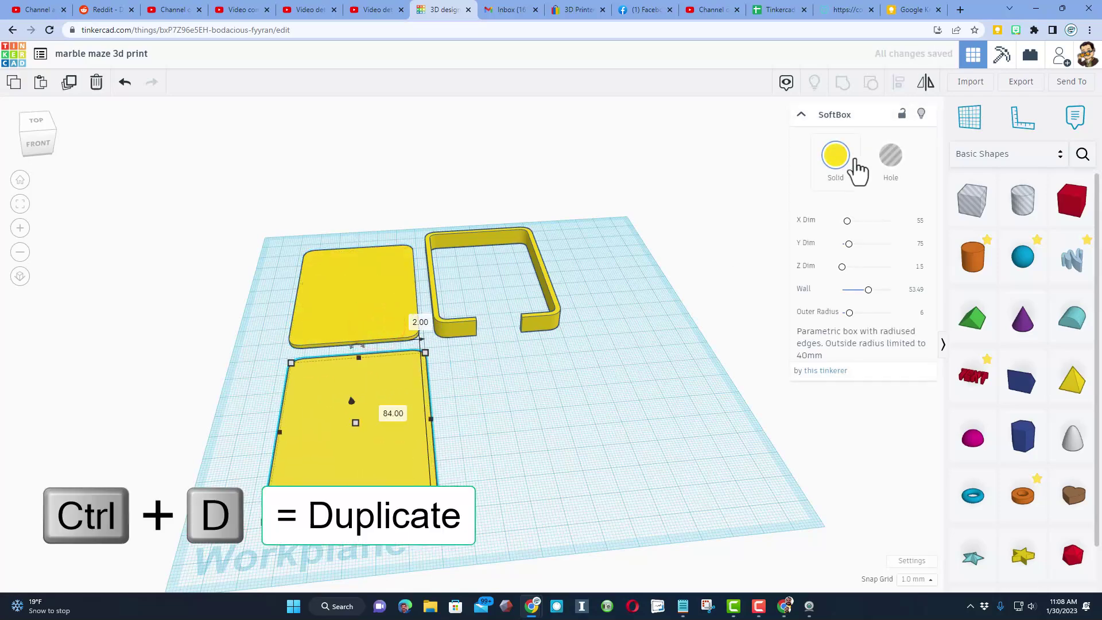
{"action": "left_click", "coordinate": [837, 160]}
{"action": "left_click", "coordinate": [820, 260]}
{"action": "left_click", "coordinate": [503, 423]}
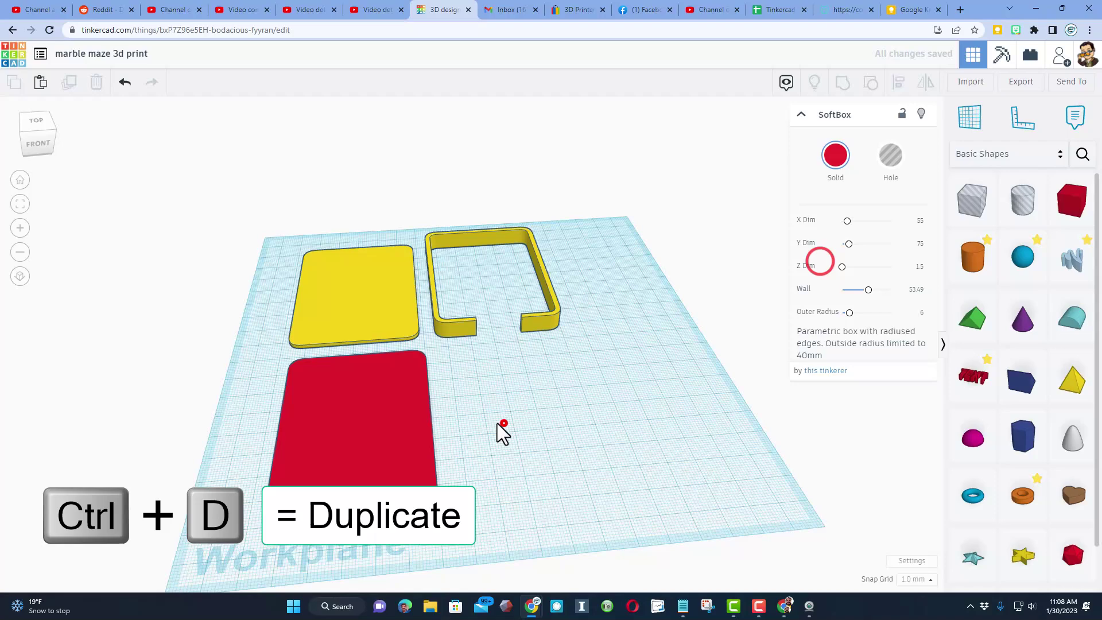
{"action": "left_click_drag", "start_coordinate": [382, 441], "coordinate": [669, 391]}
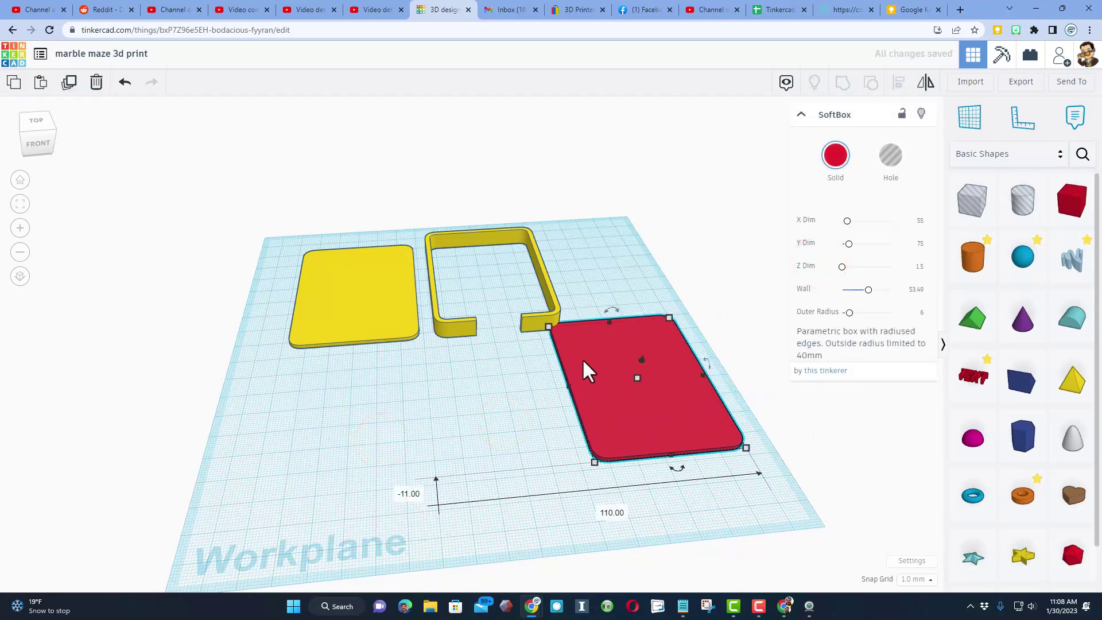
{"action": "key", "text": "f"}
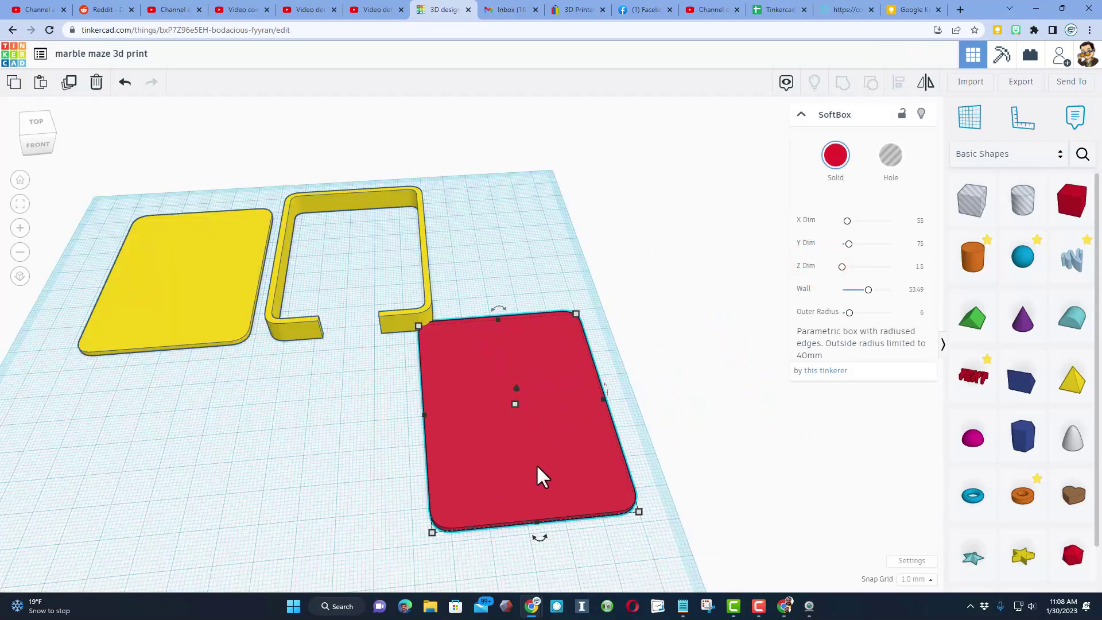
Drop a sphere on the red plate and resize it to 6 mm.
{"action": "left_click", "coordinate": [1019, 260]}
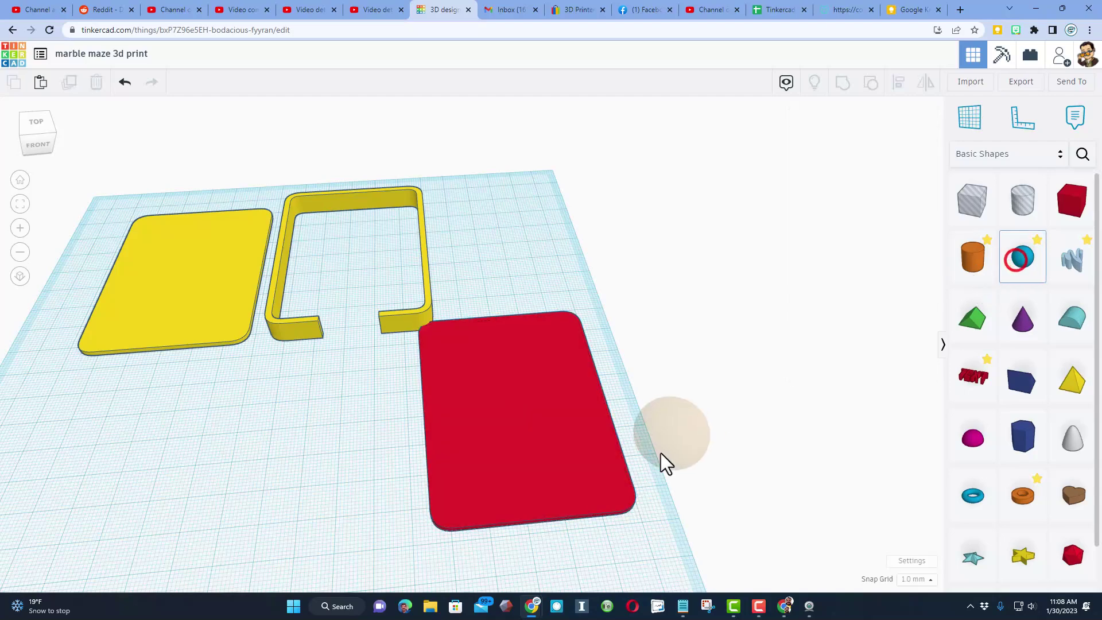
{"action": "left_click", "coordinate": [580, 451]}
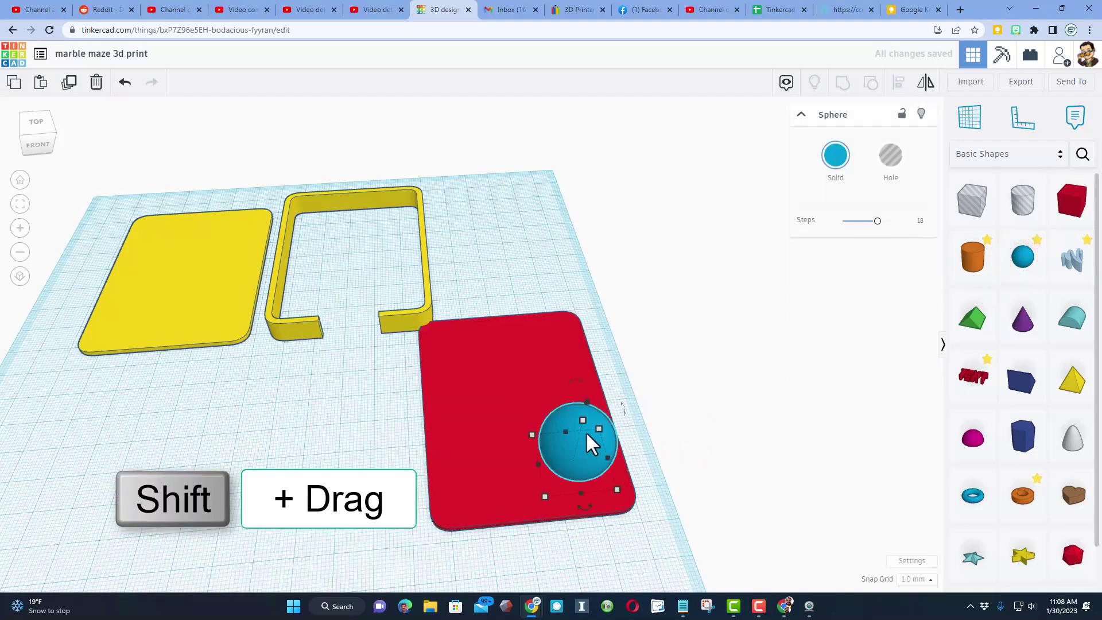
{"action": "left_click_drag", "start_coordinate": [610, 481], "coordinate": [696, 460], "text": "shift"}
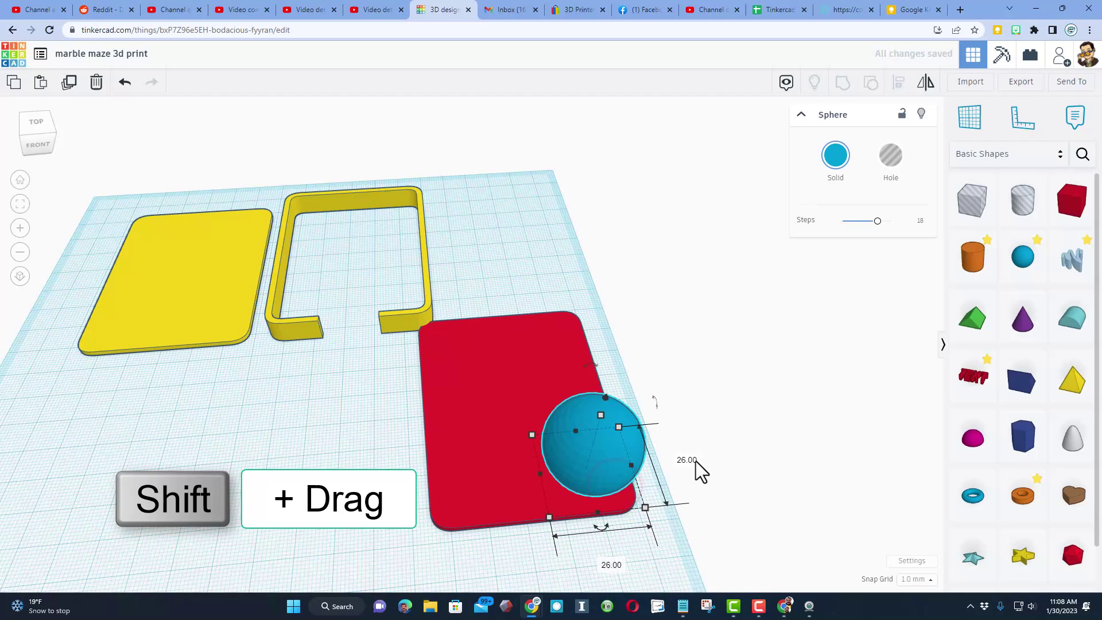
{"action": "type", "text": "6"}
{"action": "key", "text": "Return"}
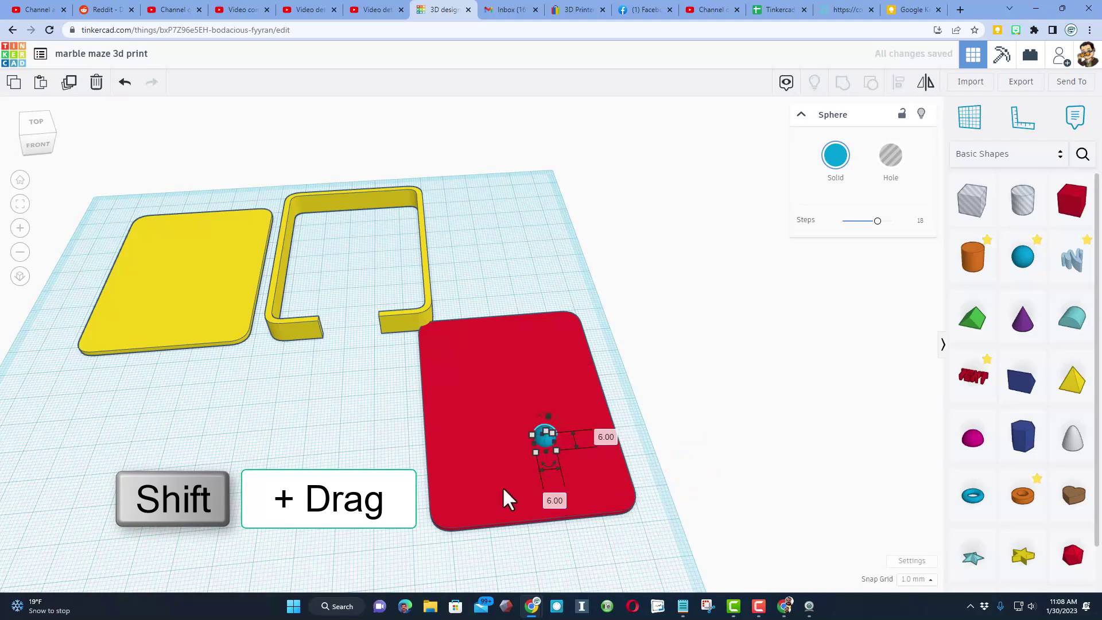
{"action": "right_click_drag", "start_coordinate": [450, 470], "coordinate": [542, 422]}
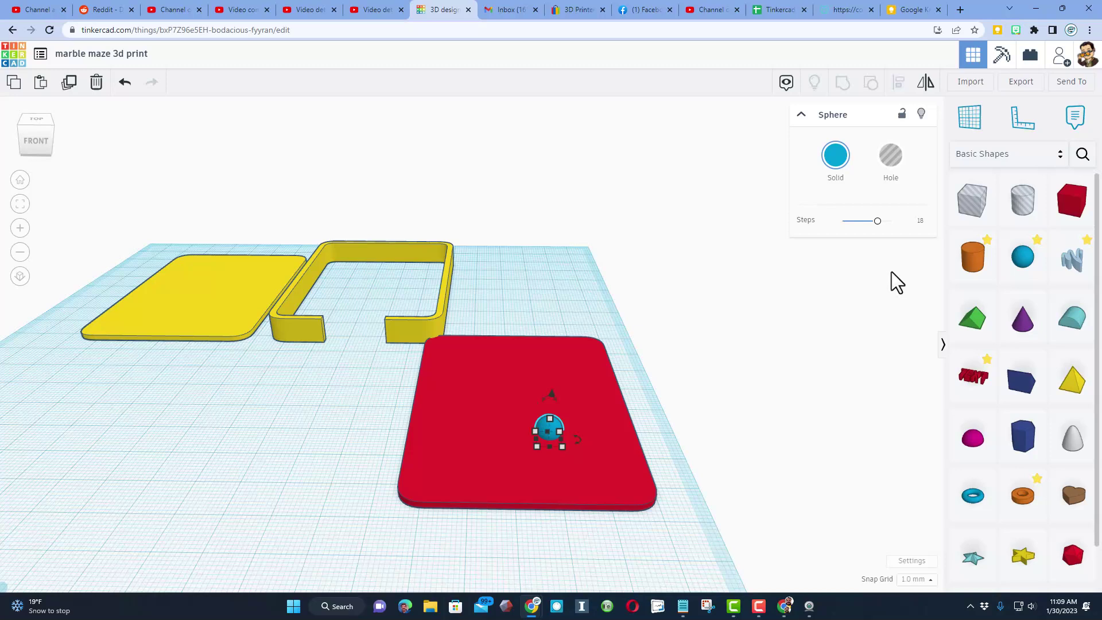
Place a 10 mm cylinder hole at the red plate's back-left corner.
{"action": "left_click_drag", "start_coordinate": [1022, 207], "coordinate": [519, 375]}
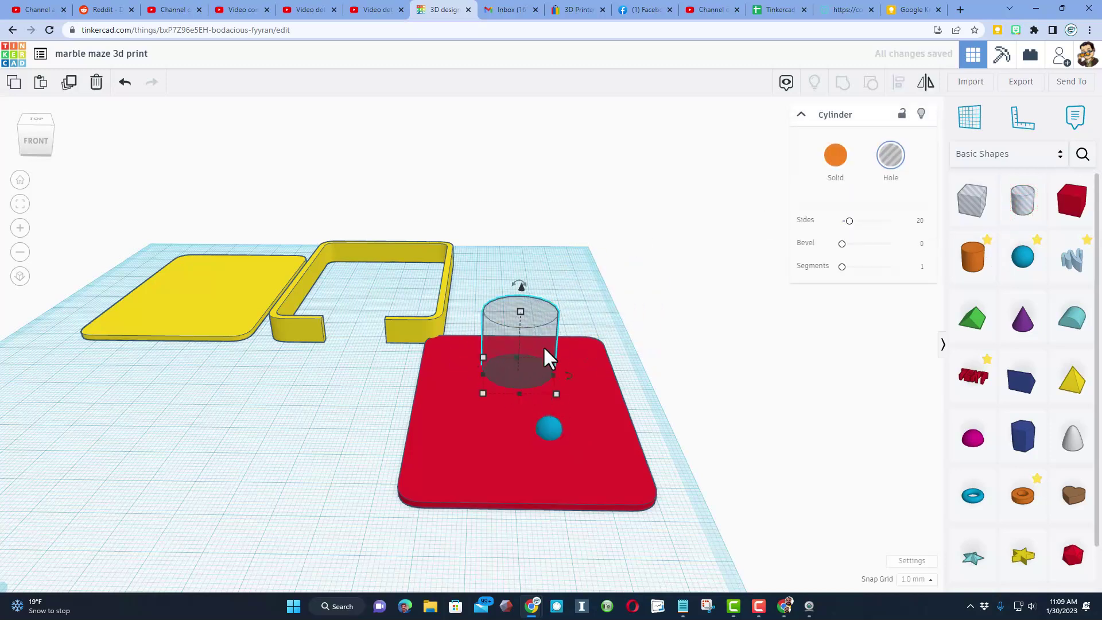
{"action": "left_click_drag", "start_coordinate": [556, 394], "coordinate": [654, 407], "text": "shift"}
{"action": "key", "text": "ctrl+z"}
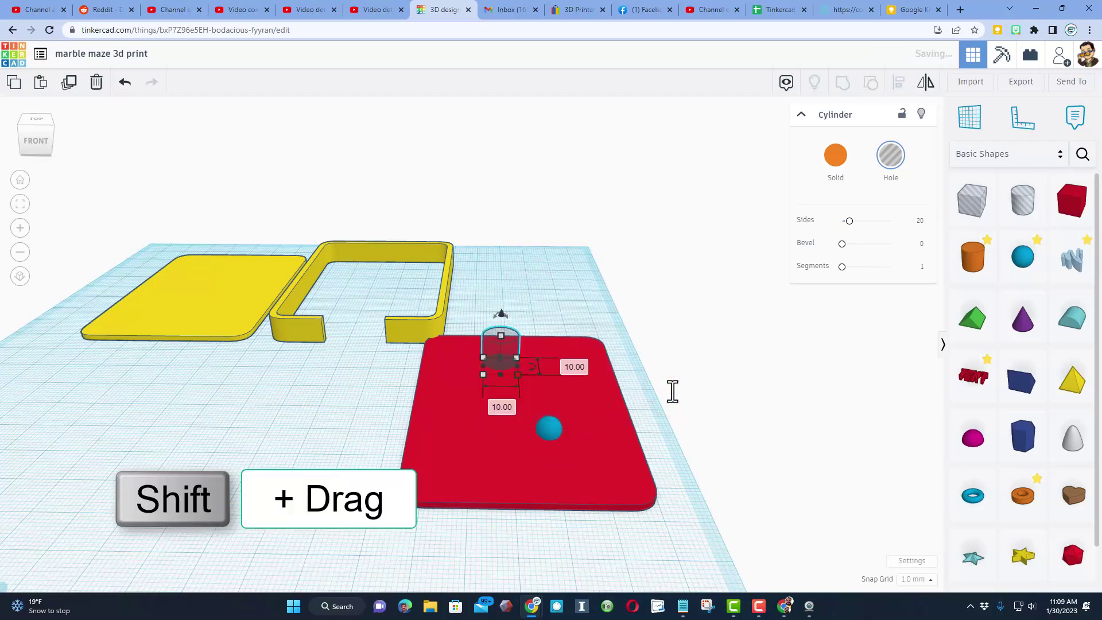
{"action": "left_click", "coordinate": [627, 310]}
{"action": "left_click", "coordinate": [497, 353]}
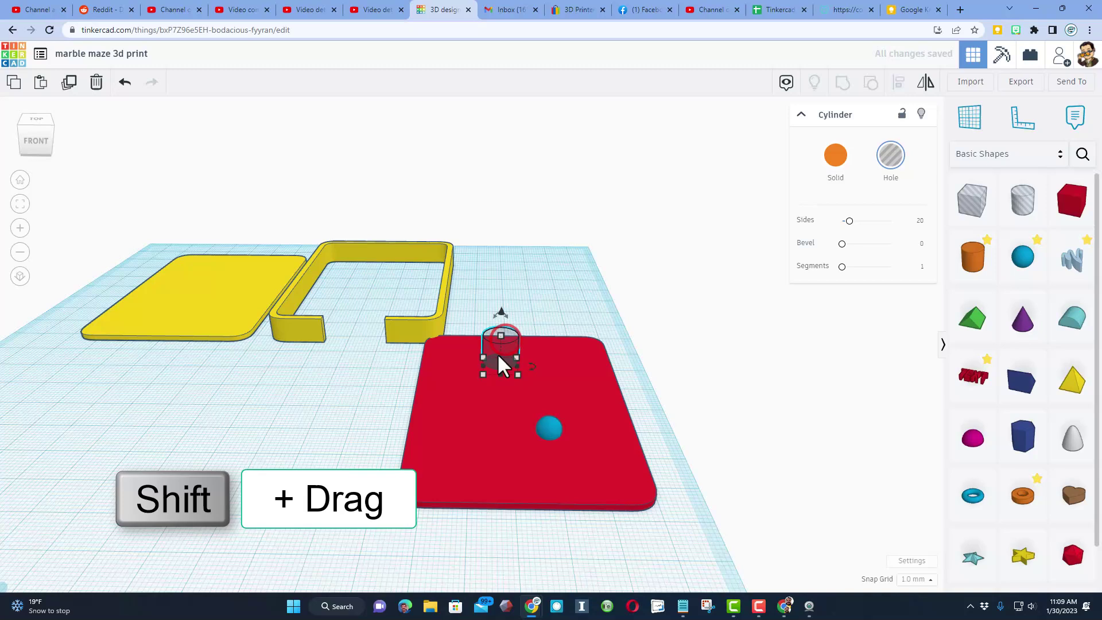
{"action": "left_click_drag", "start_coordinate": [461, 349], "coordinate": [463, 352]}
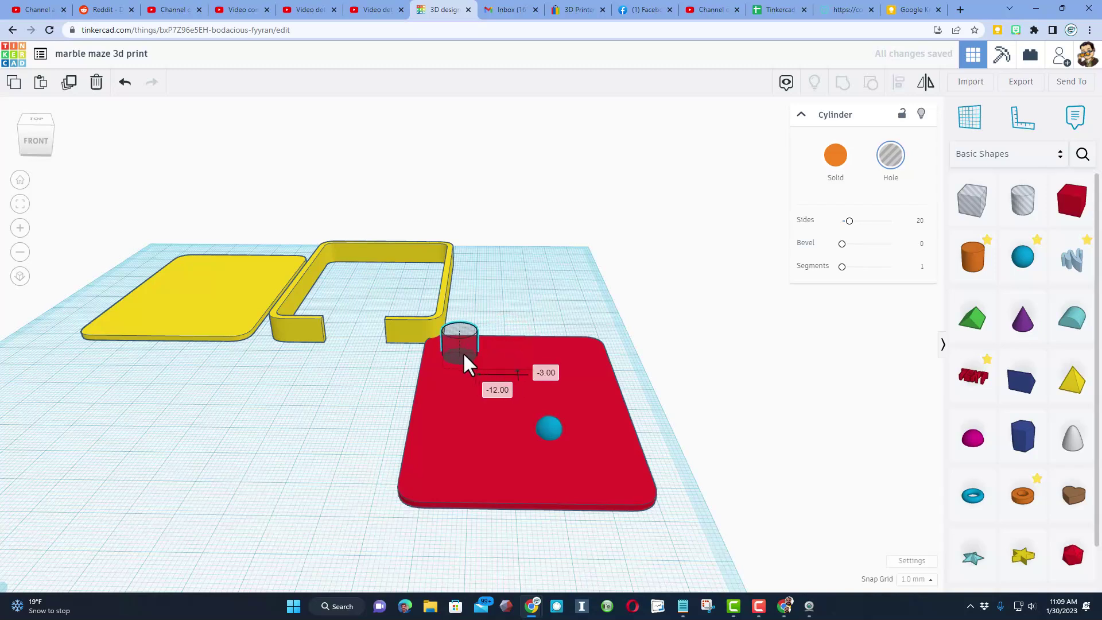
{"action": "left_click", "coordinate": [354, 400]}
Fit the yellow U-shaped wall around the red base.
{"action": "left_click_drag", "start_coordinate": [293, 329], "coordinate": [435, 485]}
{"action": "right_click_drag", "start_coordinate": [320, 362], "coordinate": [433, 353]}
{"action": "right_click_drag", "start_coordinate": [370, 379], "coordinate": [389, 386]}
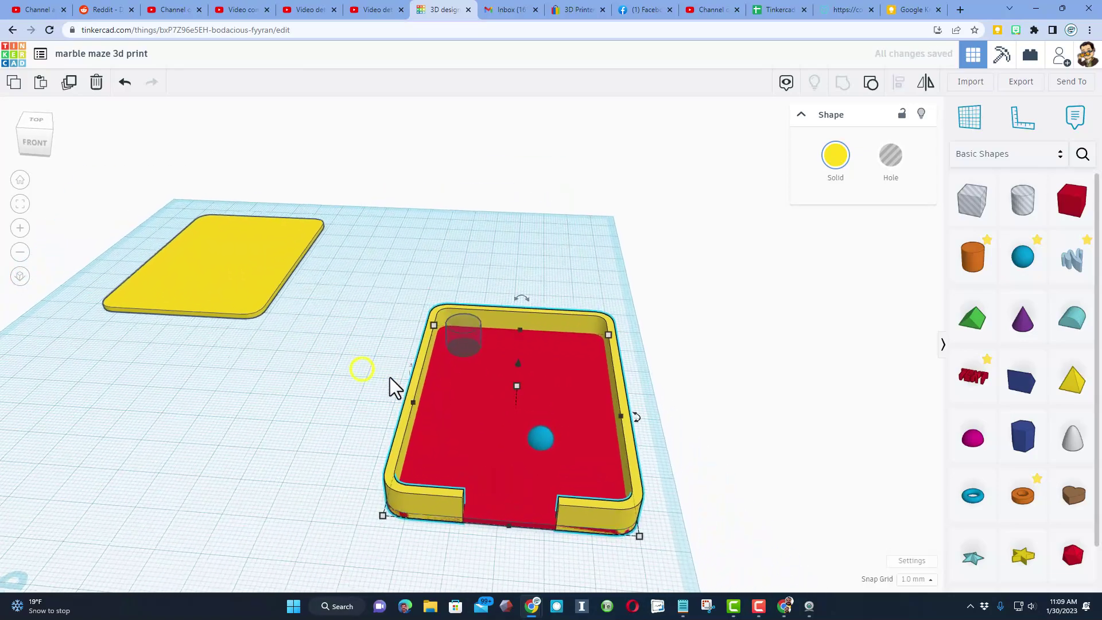
Make two more copies of the cylinder hole across the floor, then add a box hole.
{"action": "left_click", "coordinate": [460, 343]}
{"action": "left_click", "coordinate": [407, 345]}
{"action": "right_click_drag", "start_coordinate": [322, 357], "coordinate": [327, 386]}
{"action": "left_click", "coordinate": [465, 335]}
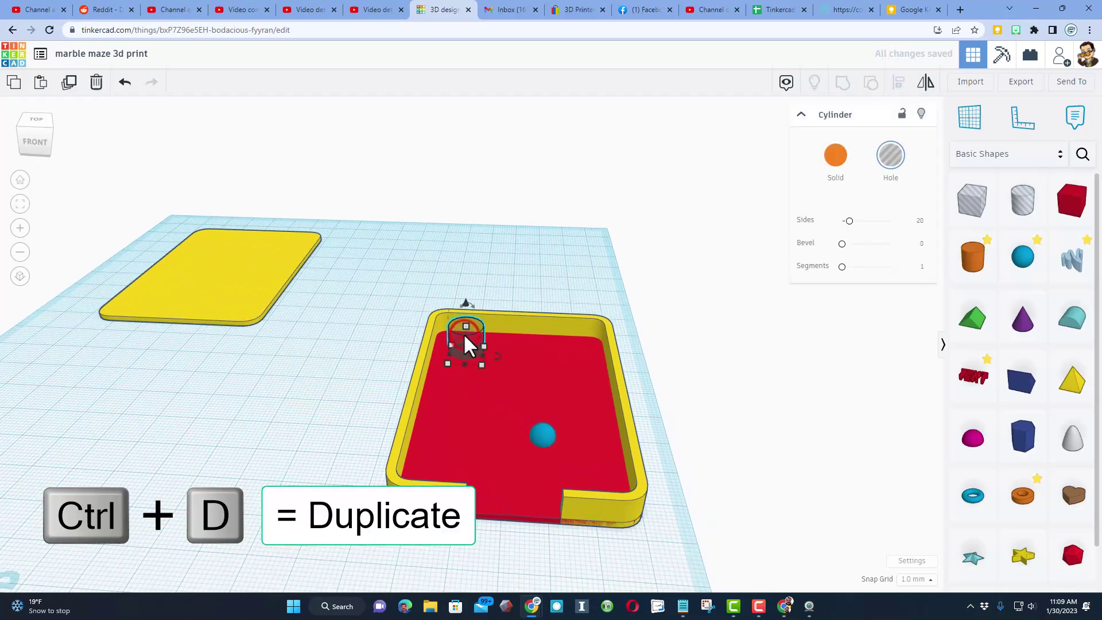
{"action": "key", "text": "ctrl+d"}
{"action": "key", "text": "Down"}
{"action": "key", "text": "Down"}
{"action": "key", "text": "Down"}
{"action": "key", "text": "Down"}
{"action": "key", "text": "Down"}
{"action": "key", "text": "Down"}
{"action": "key", "text": "Down"}
{"action": "key", "text": "Down"}
{"action": "key", "text": "Down"}
{"action": "key", "text": "Down"}
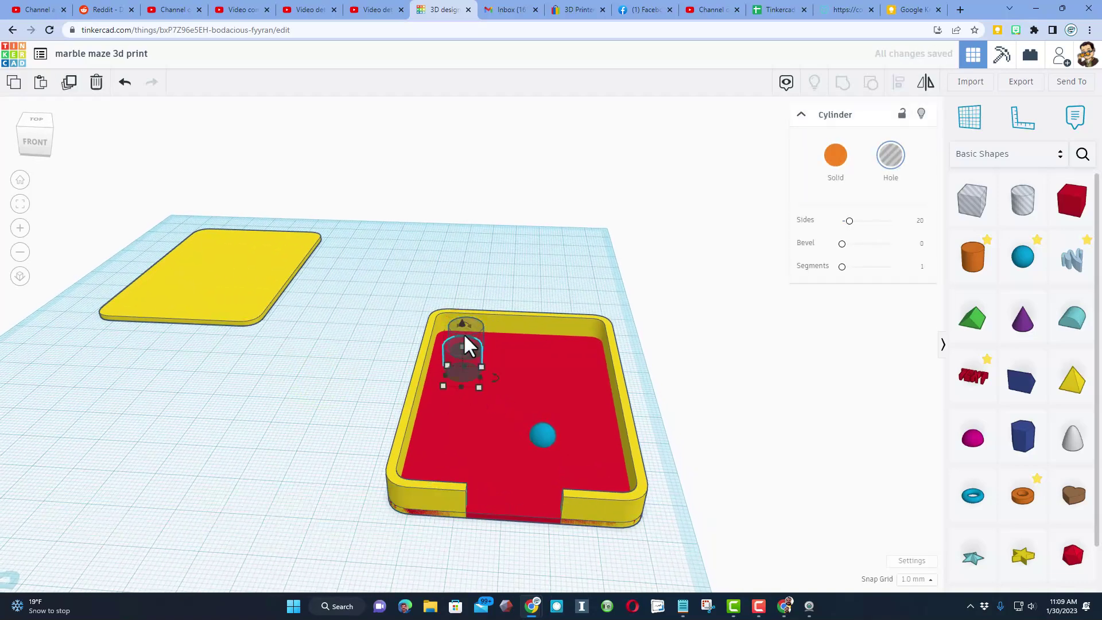
{"action": "key", "text": "shift+Right"}
{"action": "key", "text": "shift+Right"}
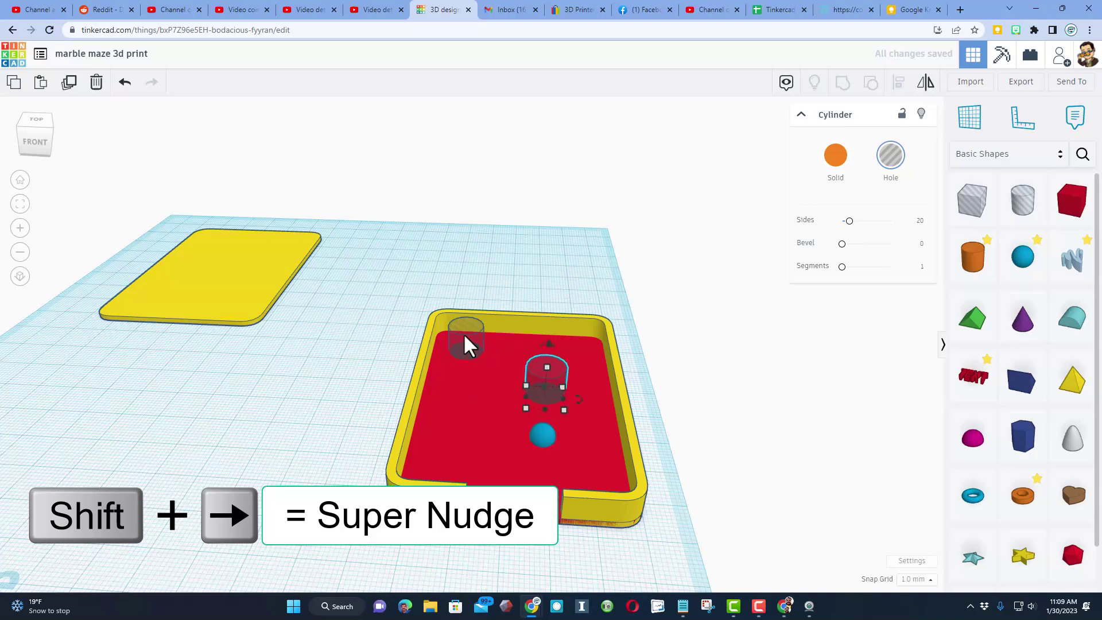
{"action": "left_click", "coordinate": [469, 339]}
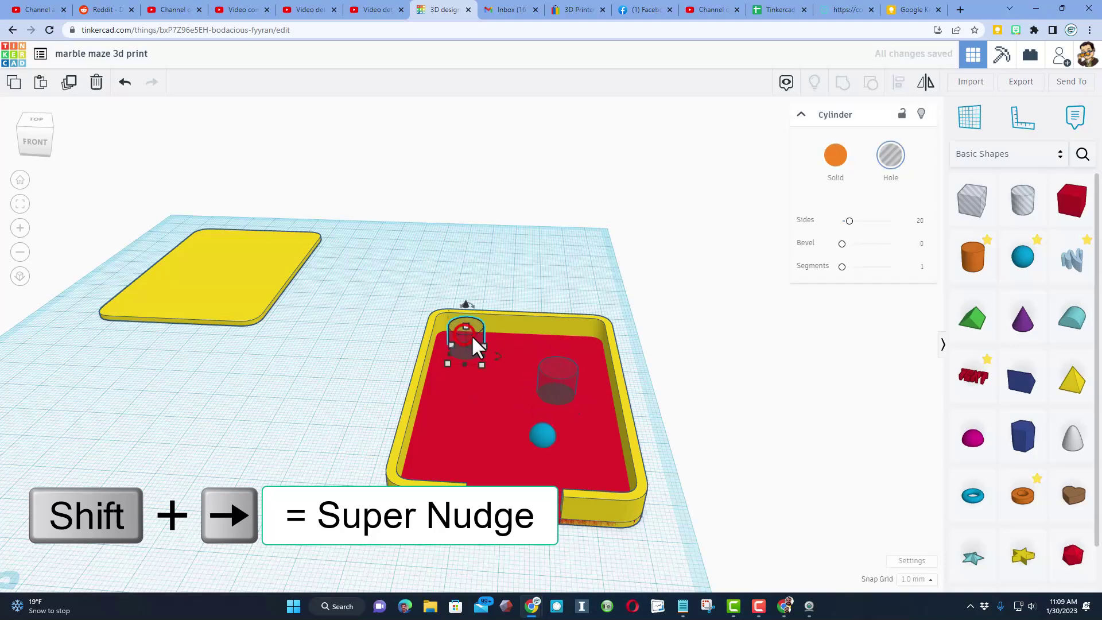
{"action": "left_click", "coordinate": [550, 384]}
{"action": "left_click", "coordinate": [461, 339]}
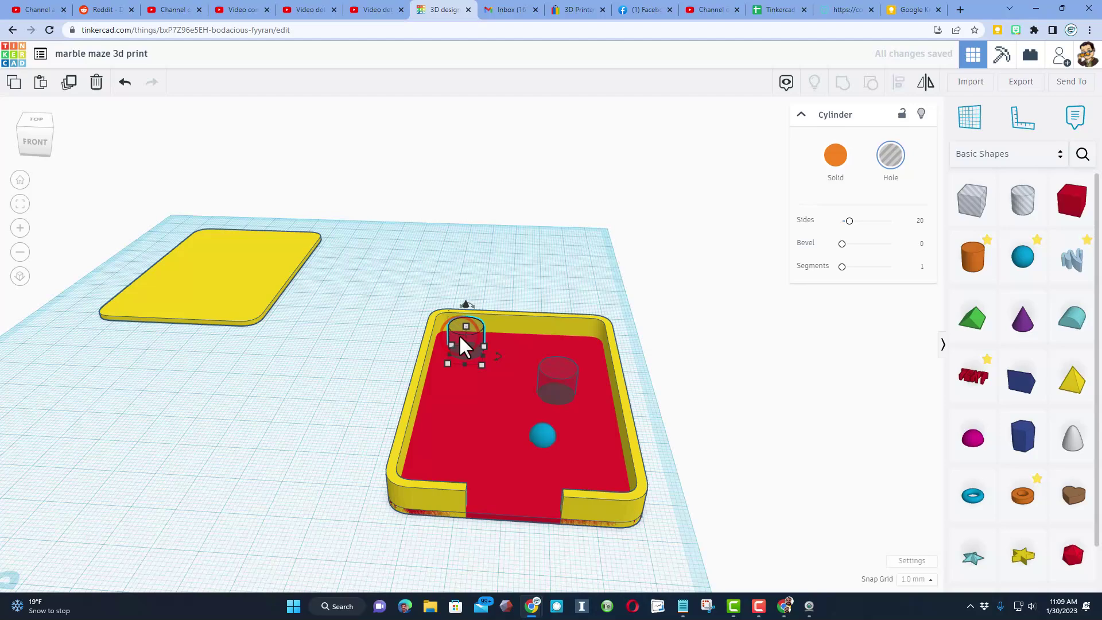
{"action": "key", "text": "shift+Down"}
{"action": "key", "text": "shift+Down"}
{"action": "key", "text": "shift+Down"}
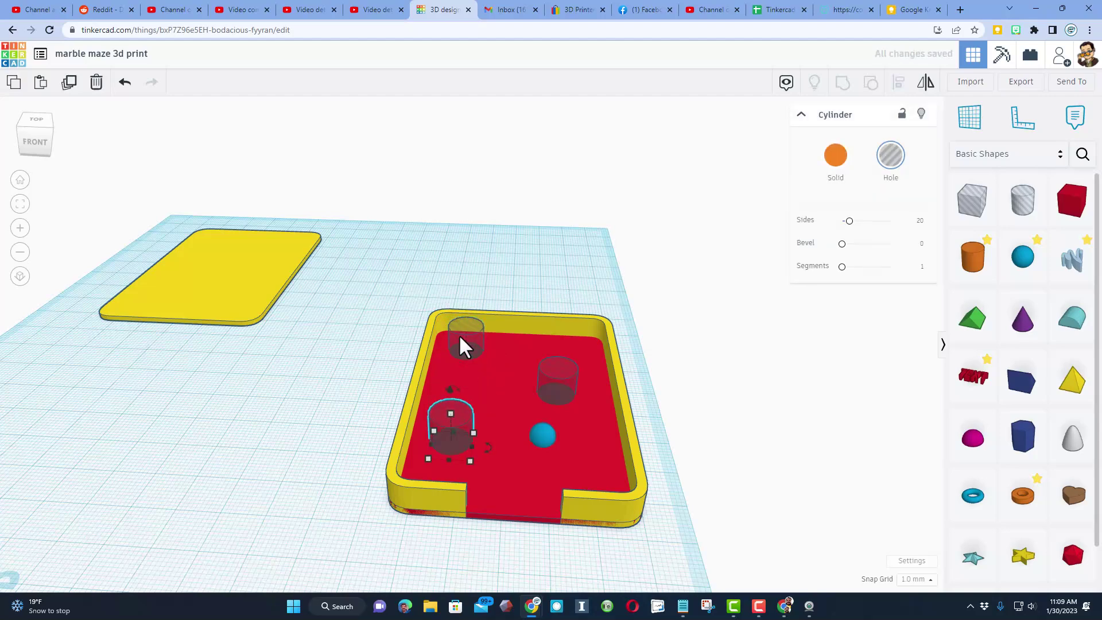
{"action": "right_click_drag", "start_coordinate": [326, 349], "coordinate": [690, 416]}
{"action": "left_click_drag", "start_coordinate": [971, 200], "coordinate": [495, 394]}
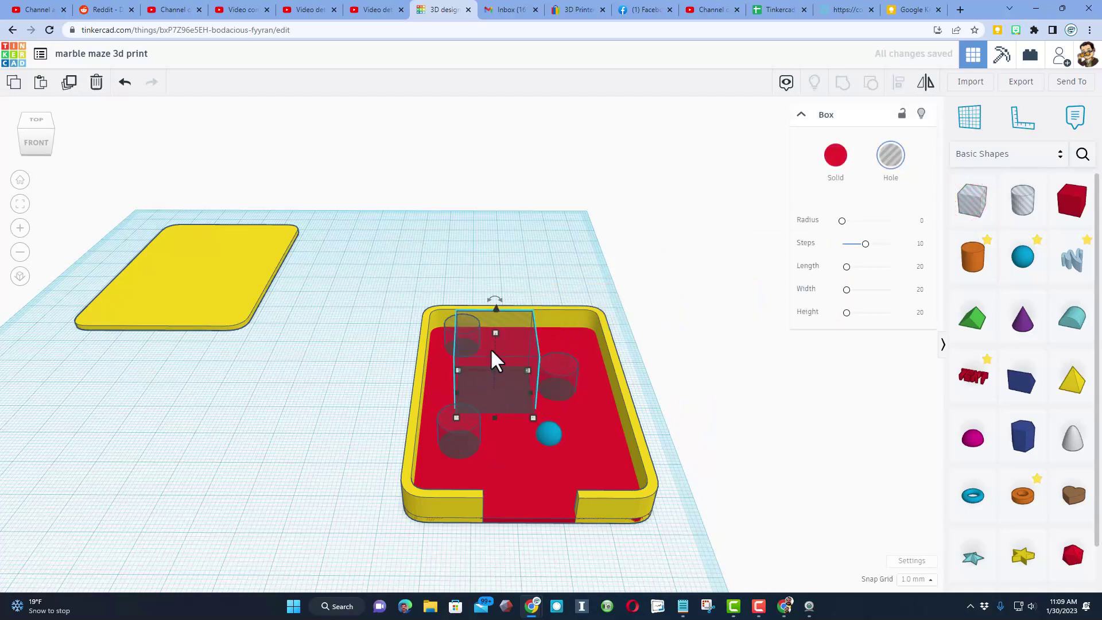
Resize the box hole to 10 mm and add a copy rotated 45° beside the marble.
{"action": "left_click_drag", "start_coordinate": [495, 333], "coordinate": [574, 334], "text": "shift"}
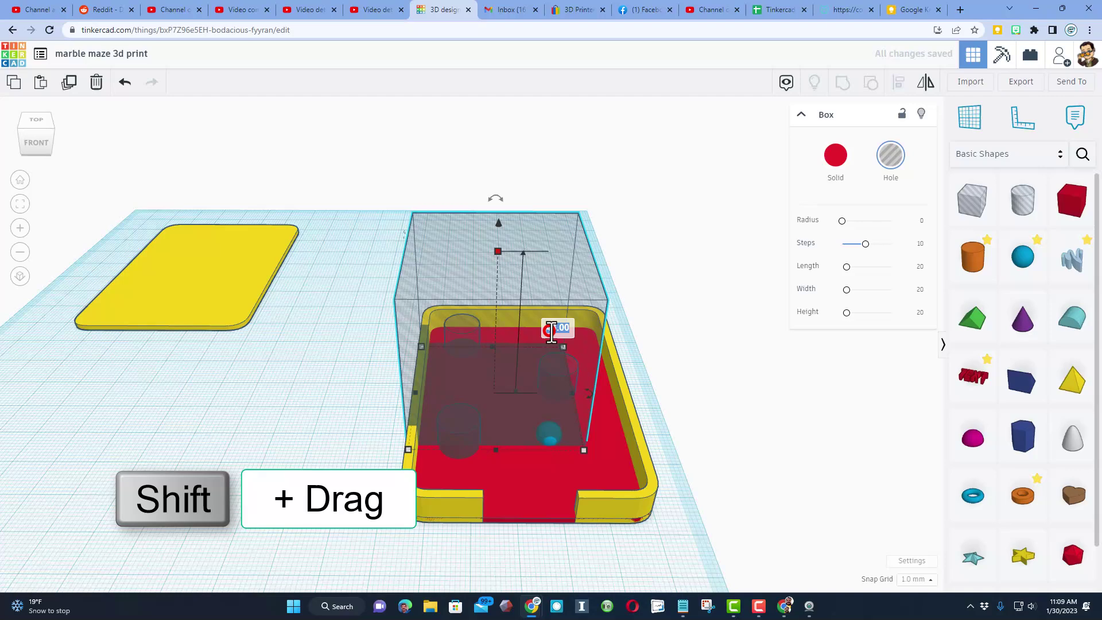
{"action": "key", "text": "Return"}
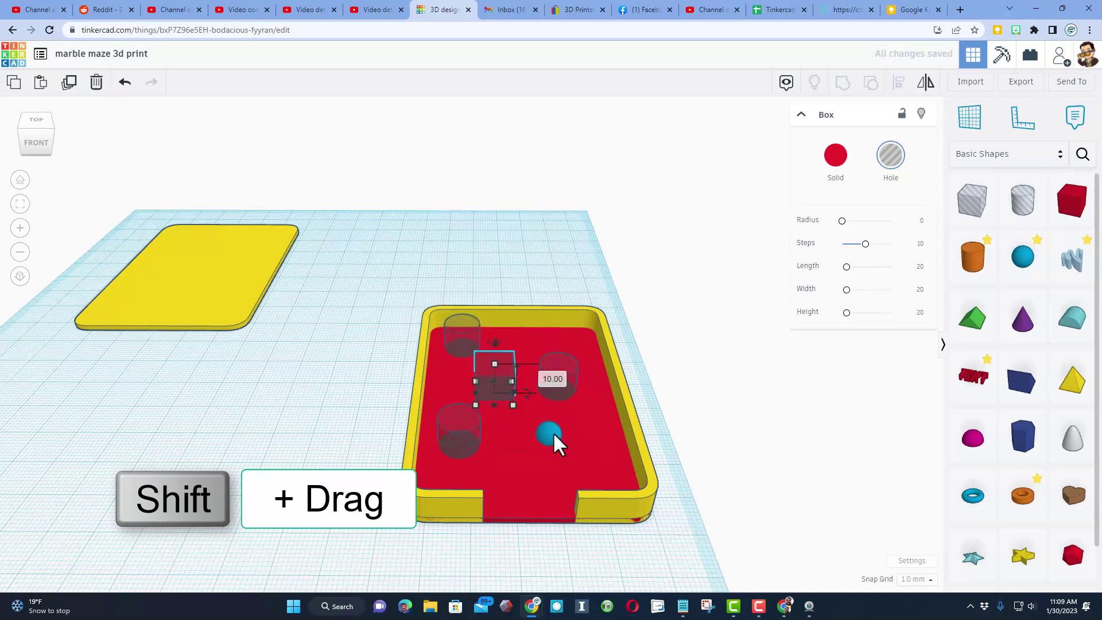
{"action": "left_click_drag", "start_coordinate": [479, 361], "coordinate": [494, 388]}
{"action": "key", "text": "ctrl+d"}
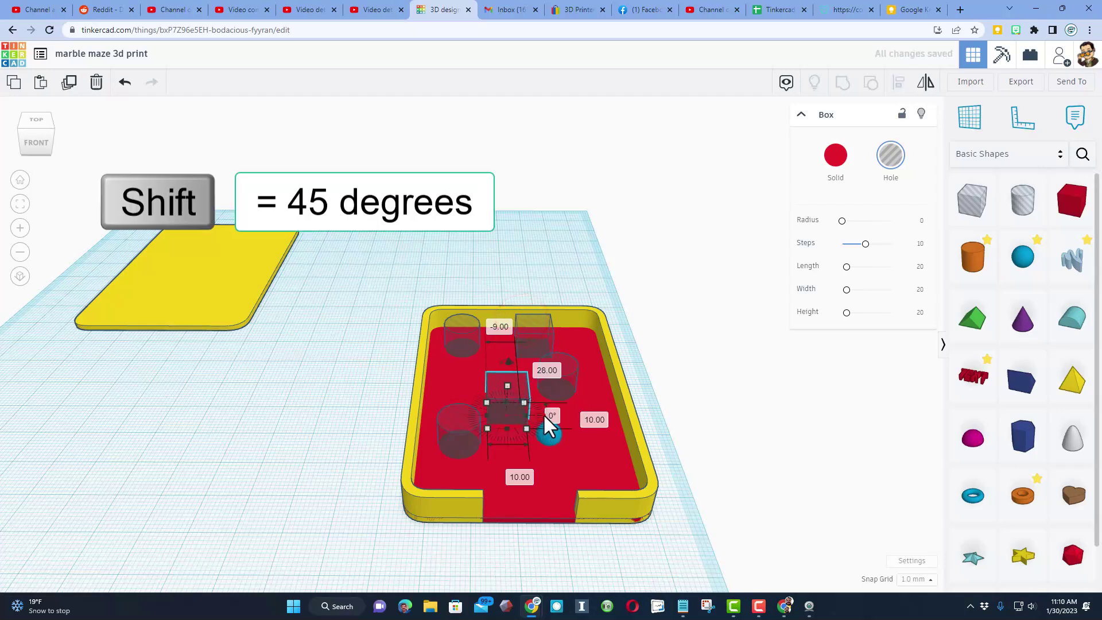
{"action": "scroll", "coordinate": [528, 426], "scroll_direction": "up", "scroll_amount": 2}
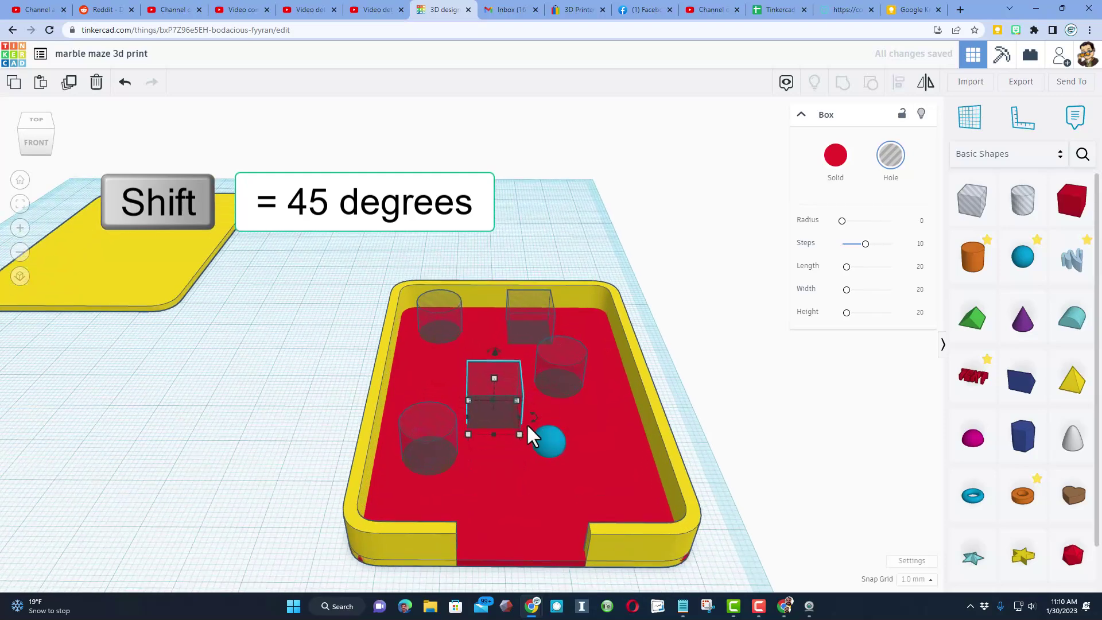
{"action": "mouse_move", "coordinate": [528, 433]}
{"action": "left_mouse_down", "text": "shift"}
{"action": "mouse_move", "coordinate": [497, 448]}
{"action": "mouse_move", "coordinate": [531, 442]}
{"action": "left_mouse_up", "text": "shift"}
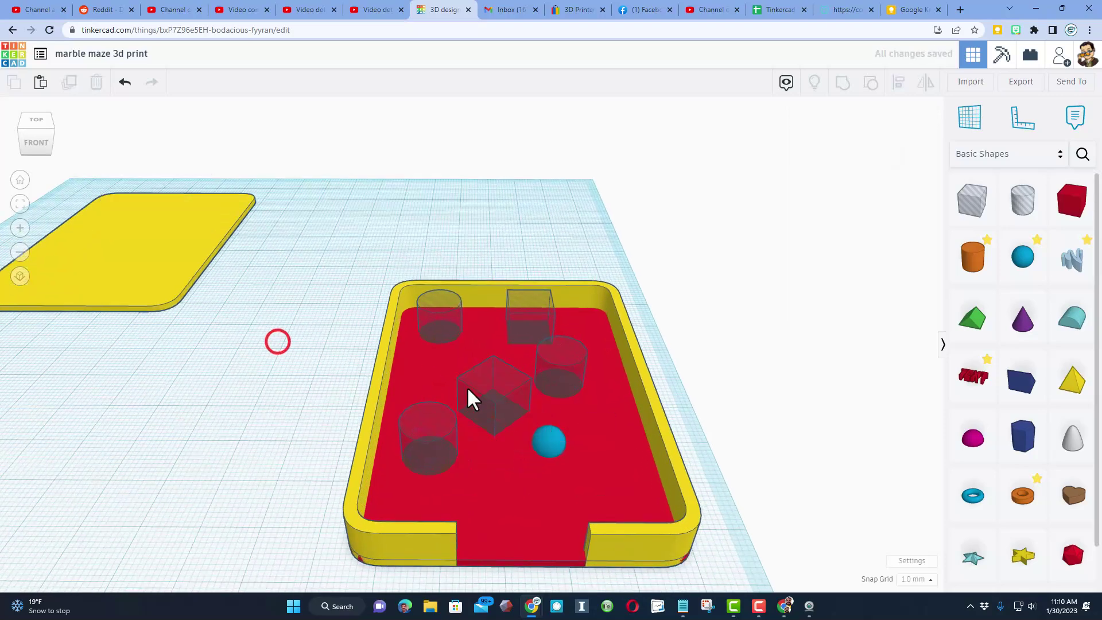
{"action": "left_click_drag", "start_coordinate": [467, 387], "coordinate": [533, 446]}
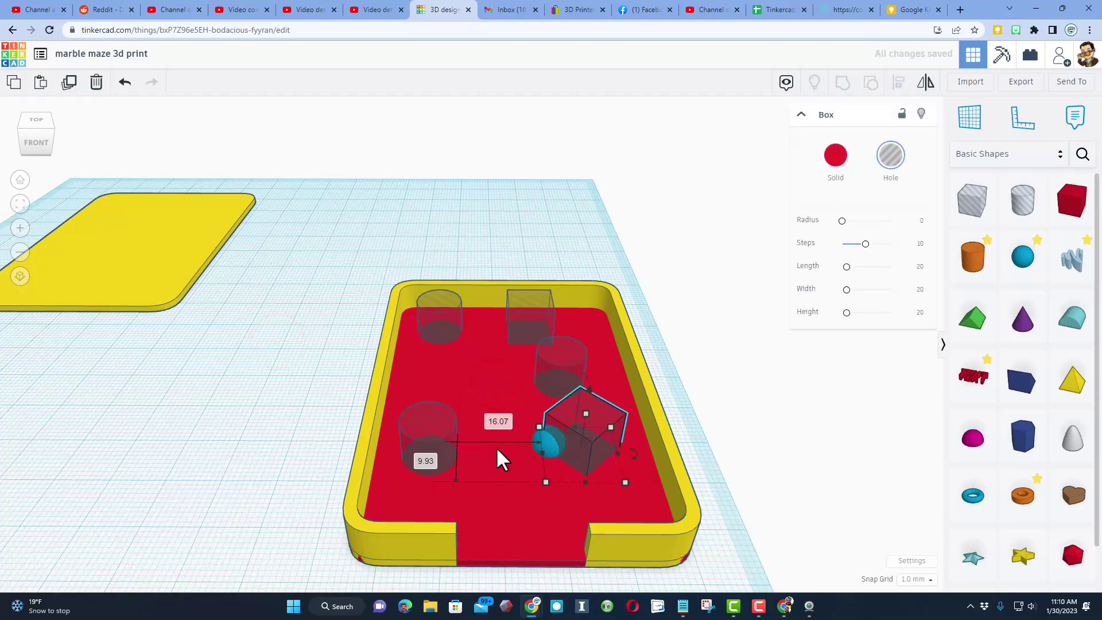
Move the marble to the bottom-right corner and shift the middle cylinder hole left.
{"action": "left_click", "coordinate": [537, 441]}
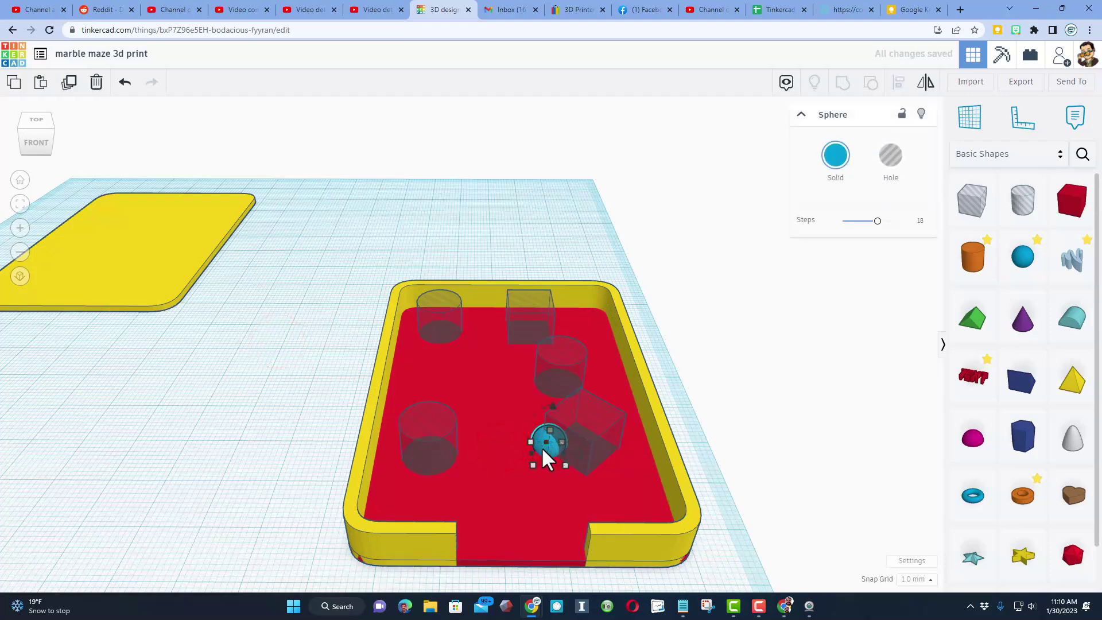
{"action": "left_click_drag", "start_coordinate": [542, 449], "coordinate": [627, 515]}
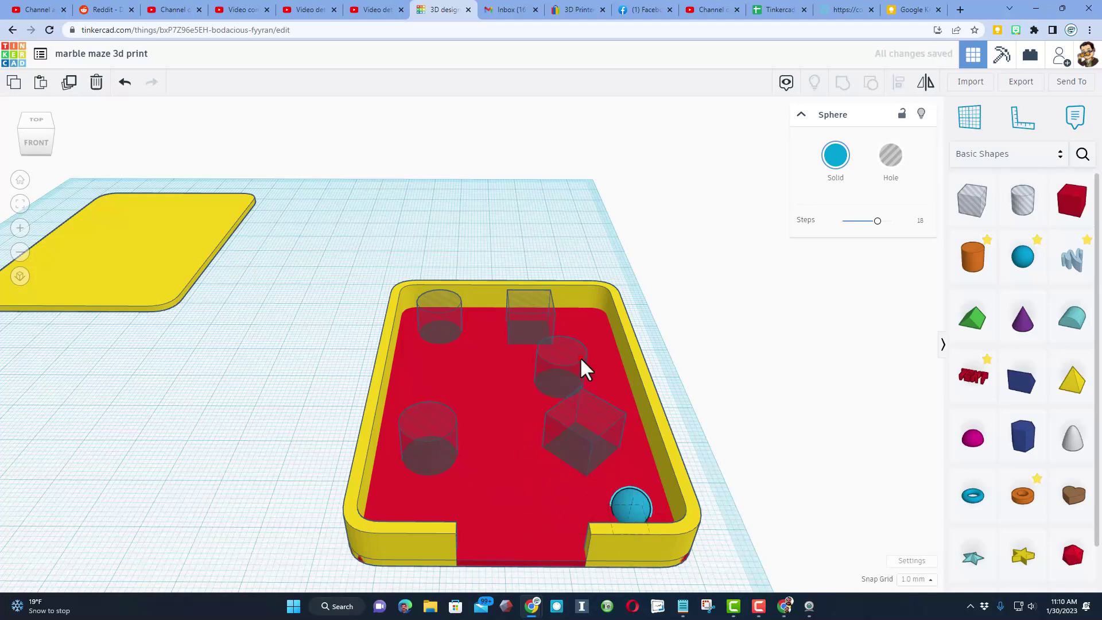
{"action": "left_click", "coordinate": [545, 363]}
{"action": "left_click_drag", "start_coordinate": [539, 361], "coordinate": [497, 360]}
{"action": "right_click_drag", "start_coordinate": [295, 391], "coordinate": [310, 374]}
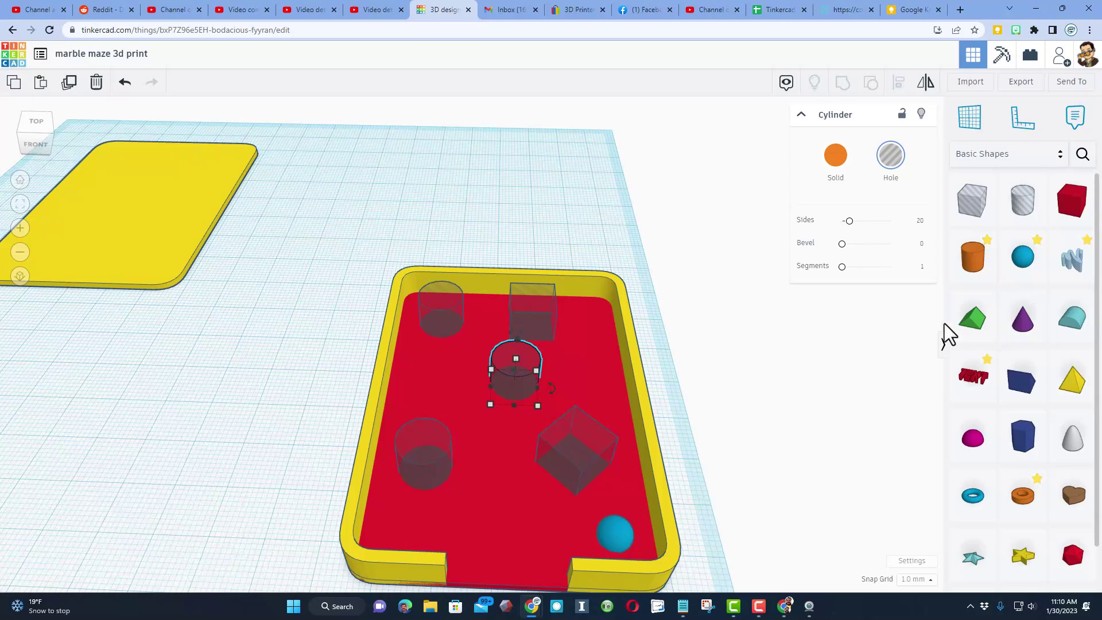
Add a roof wedge rotated 90°, move it into the maze, and make it a 10 mm-wide hole.
{"action": "left_click_drag", "start_coordinate": [966, 327], "coordinate": [288, 342]}
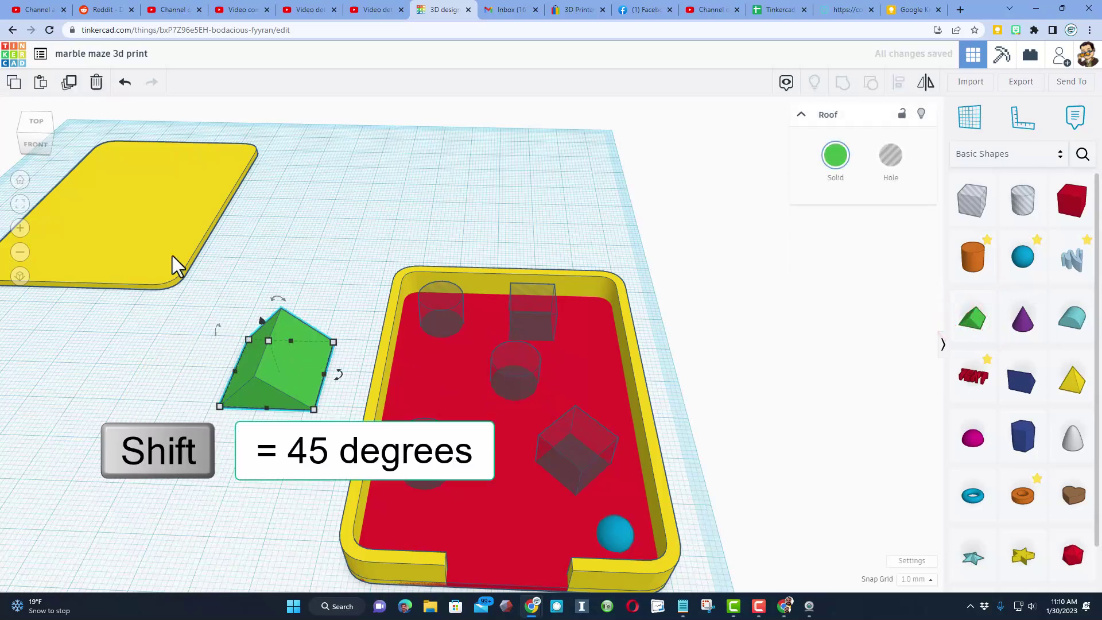
{"action": "left_click", "coordinate": [54, 133]}
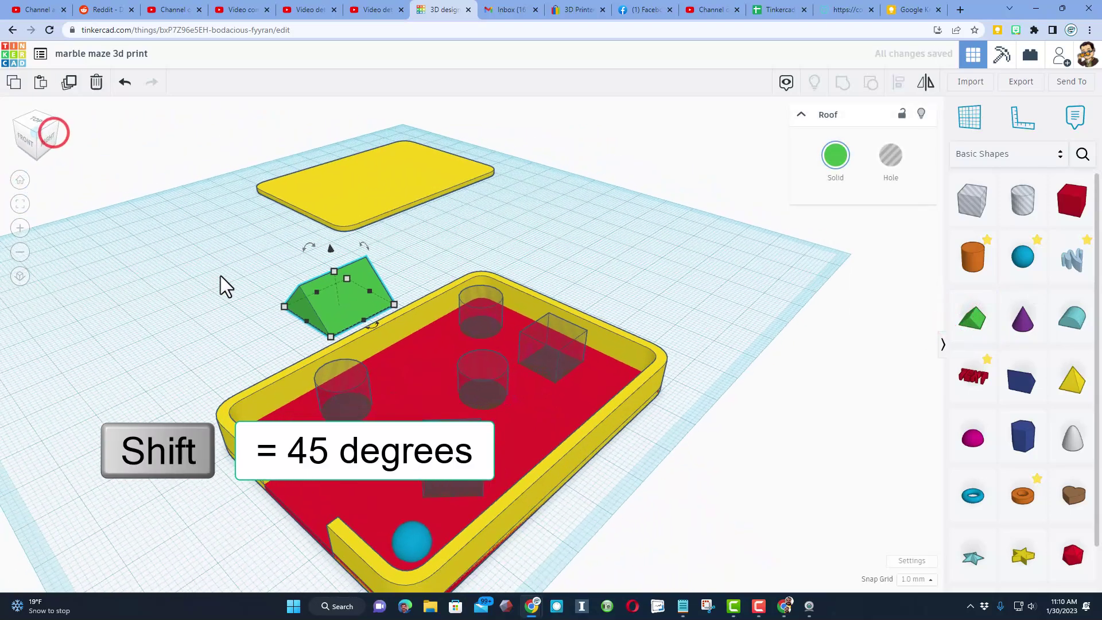
{"action": "left_click_drag", "start_coordinate": [311, 248], "coordinate": [306, 283]}
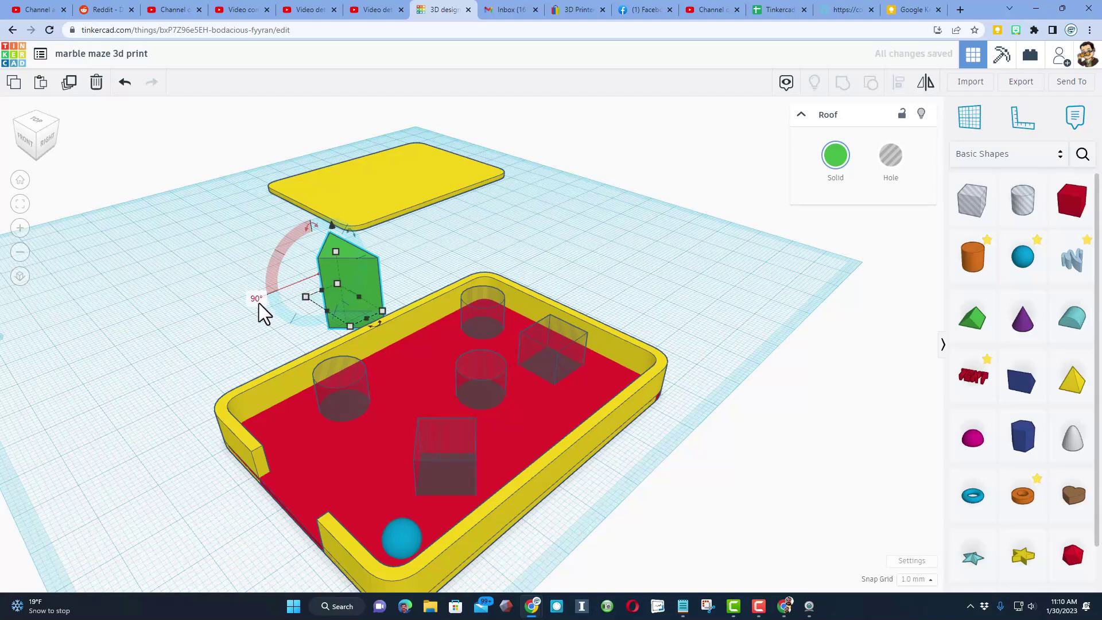
{"action": "right_click_drag", "start_coordinate": [259, 303], "coordinate": [288, 313]}
{"action": "key", "text": "d"}
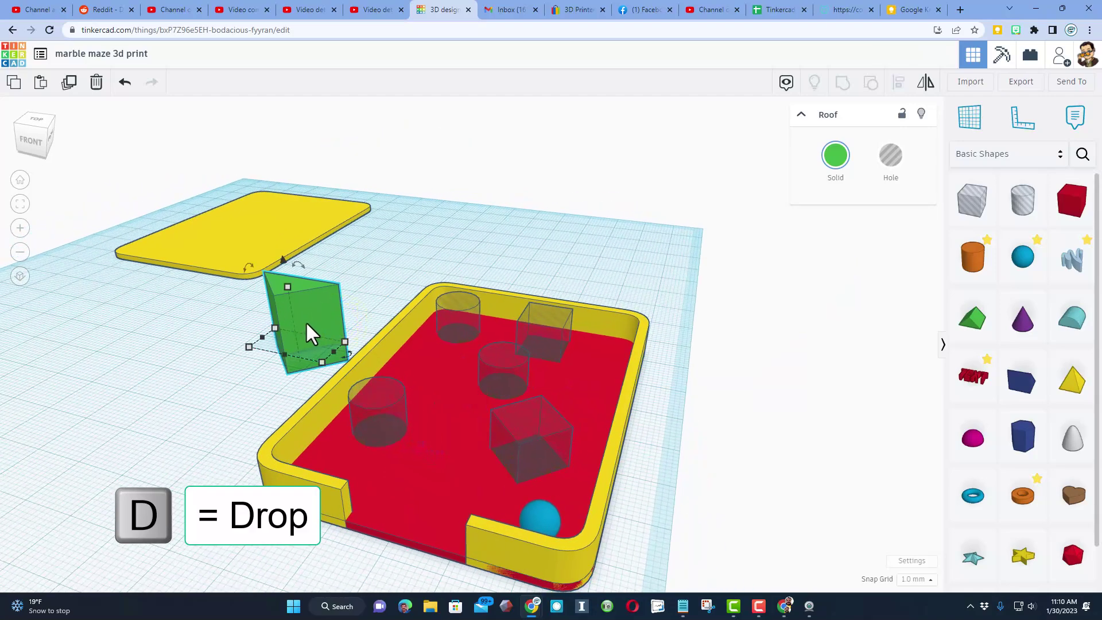
{"action": "left_click_drag", "start_coordinate": [262, 337], "coordinate": [293, 348]}
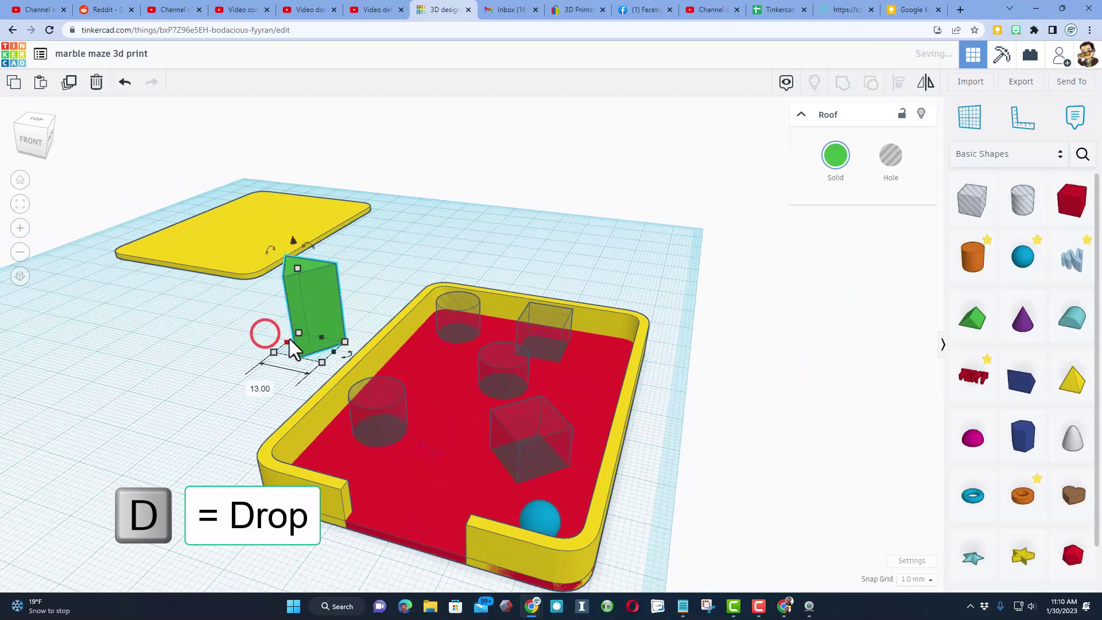
{"action": "left_click_drag", "start_coordinate": [318, 309], "coordinate": [415, 351]}
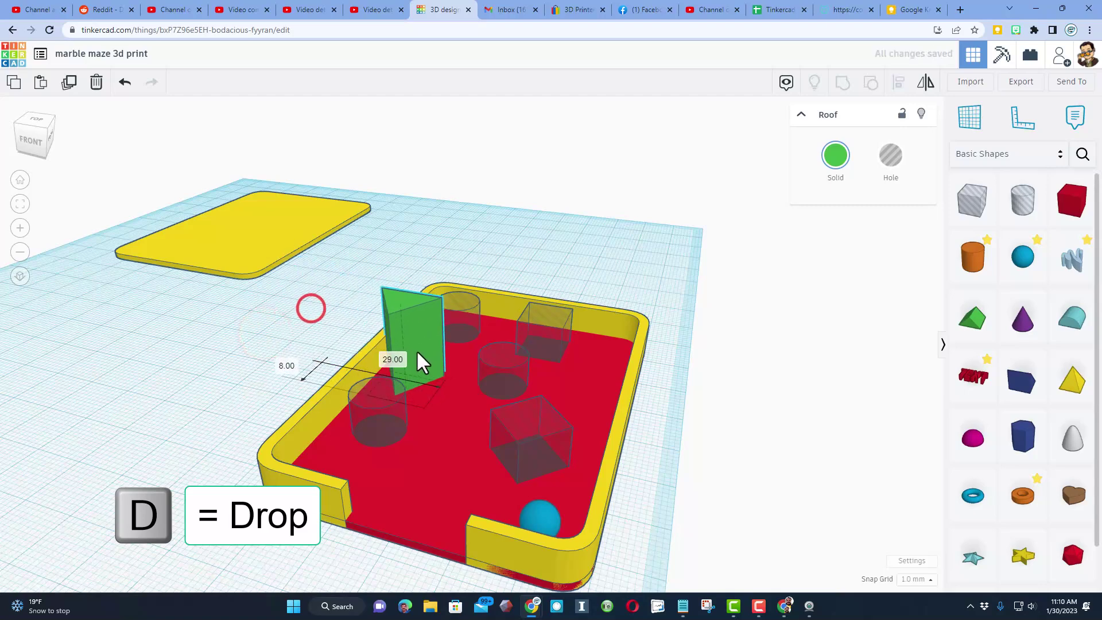
{"action": "left_click", "coordinate": [909, 184]}
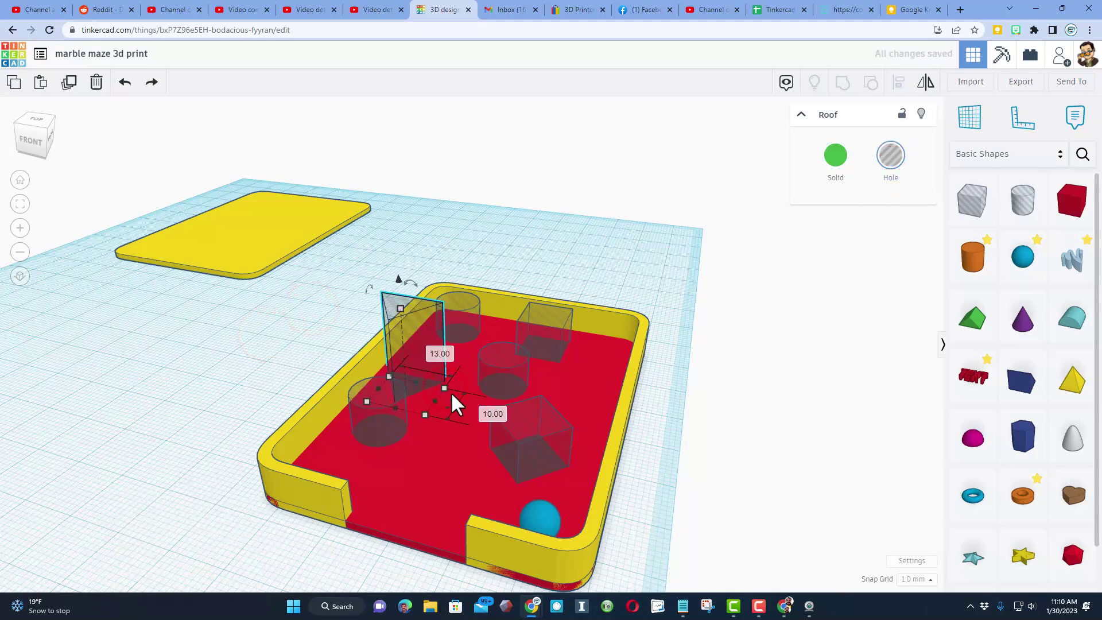
{"action": "left_click_drag", "start_coordinate": [444, 388], "coordinate": [420, 401]}
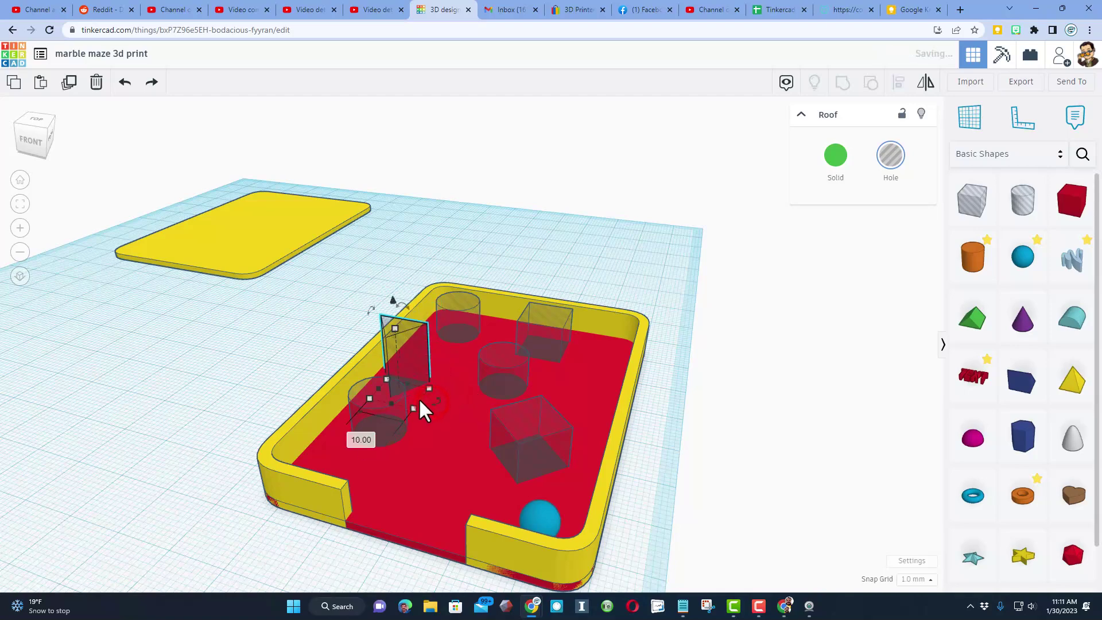
Move the middle cylinder hole next to the right wall.
{"action": "right_click_drag", "start_coordinate": [298, 342], "coordinate": [405, 390]}
{"action": "left_click", "coordinate": [416, 389]}
{"action": "left_click", "coordinate": [405, 486]}
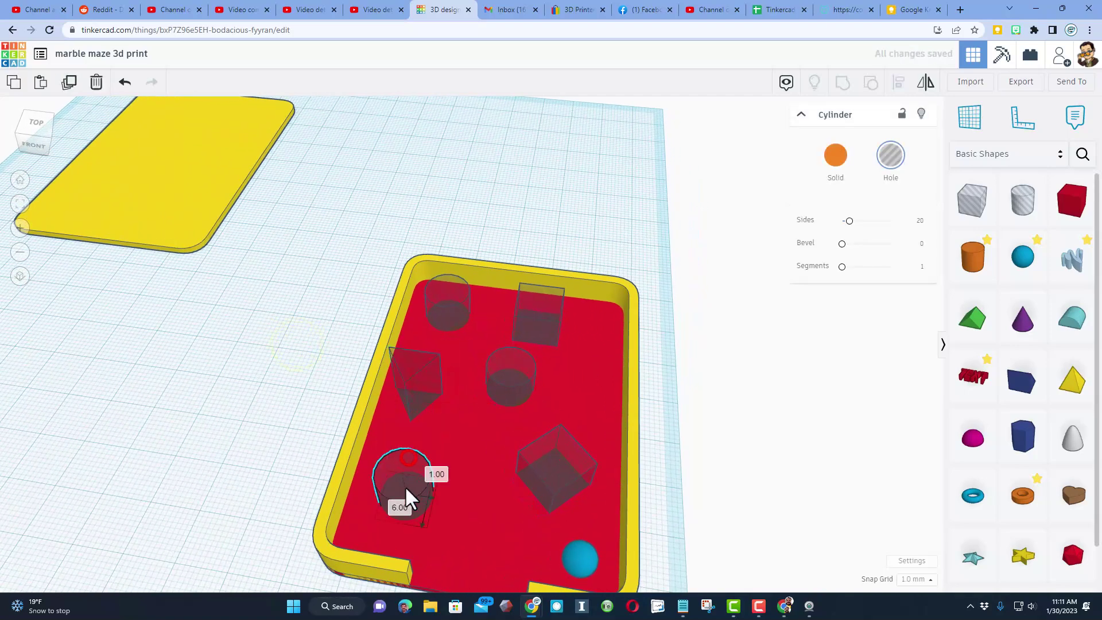
{"action": "left_click_drag", "start_coordinate": [511, 373], "coordinate": [554, 384]}
{"action": "left_click_drag", "start_coordinate": [519, 317], "coordinate": [502, 329]}
{"action": "left_click_drag", "start_coordinate": [559, 374], "coordinate": [578, 381]}
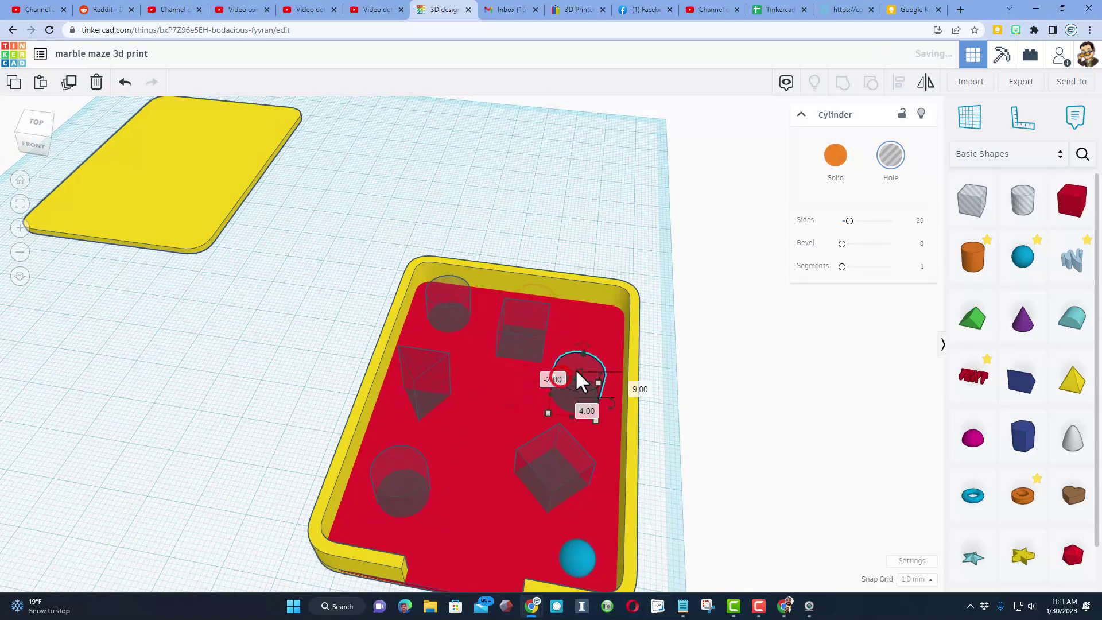
{"action": "left_click", "coordinate": [430, 407]}
{"action": "mouse_move", "coordinate": [197, 382]}
{"action": "right_mouse_down"}
{"action": "mouse_move", "coordinate": [161, 379]}
{"action": "mouse_move", "coordinate": [249, 387]}
{"action": "mouse_move", "coordinate": [208, 386]}
{"action": "right_mouse_up"}
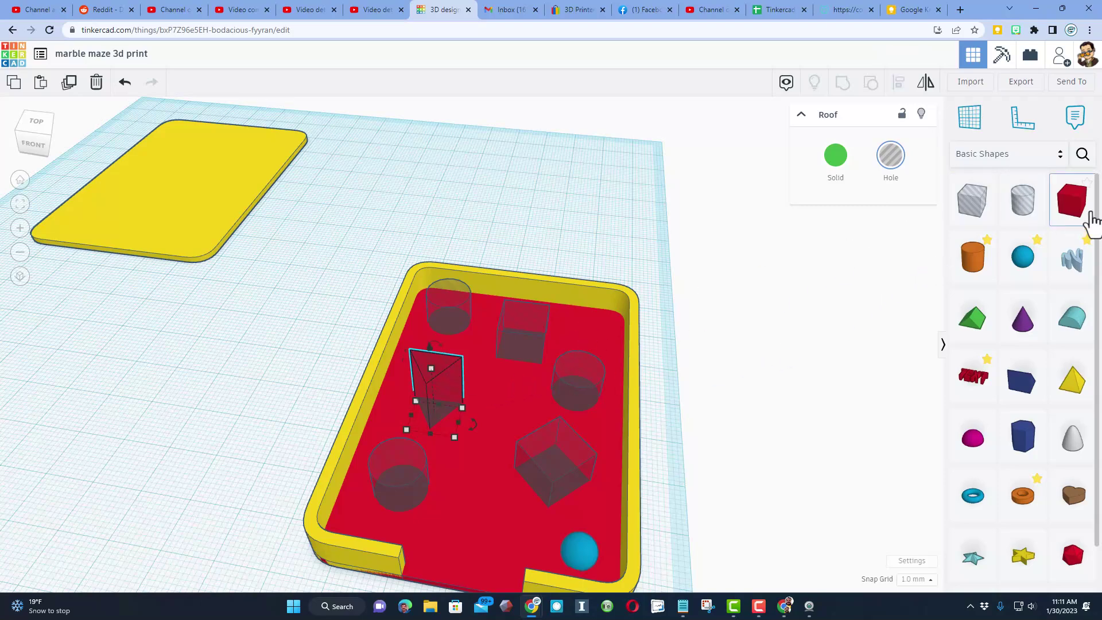
Add a red box to the maze and shape it into a thin wall 12 mm long, 8 mm high.
{"action": "left_click_drag", "start_coordinate": [1082, 211], "coordinate": [505, 381]}
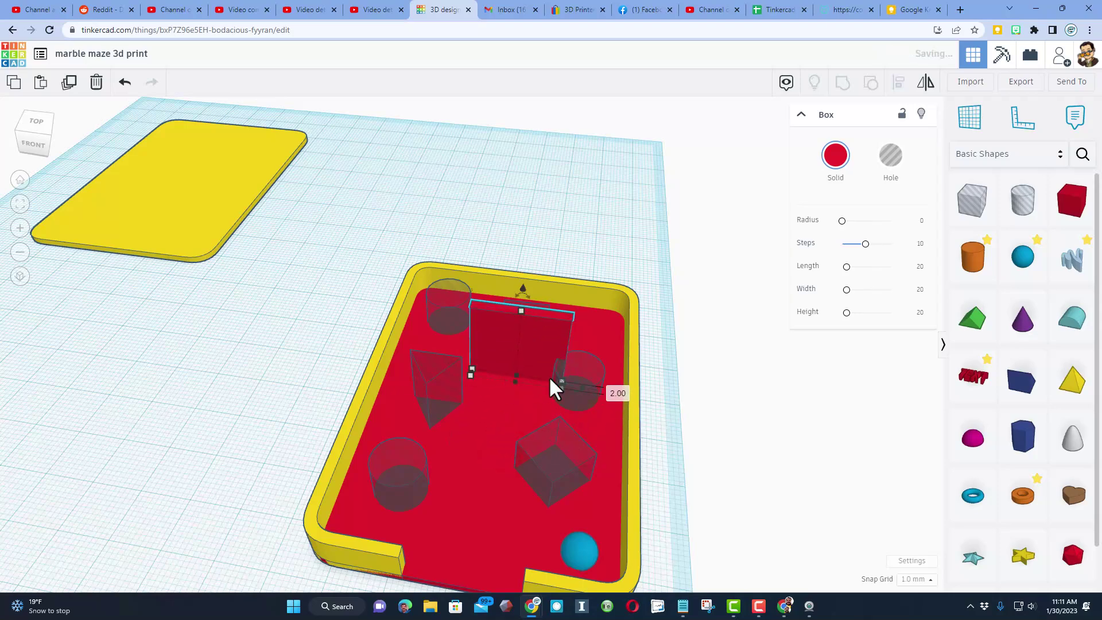
{"action": "scroll", "coordinate": [560, 384], "scroll_direction": "up", "scroll_amount": 3}
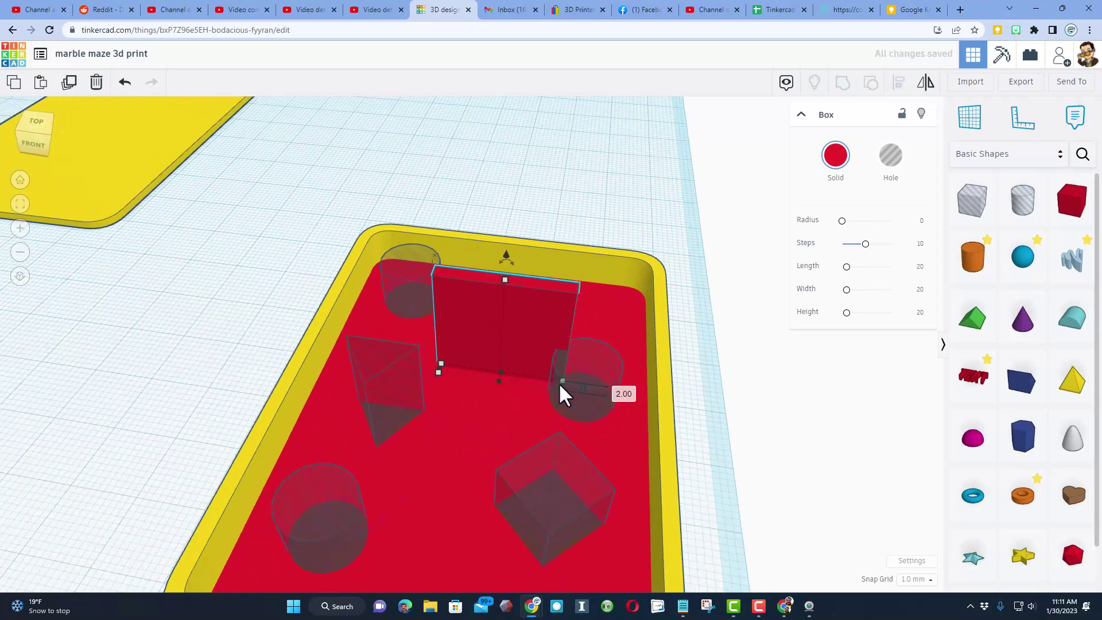
{"action": "left_click_drag", "start_coordinate": [556, 390], "coordinate": [520, 411]}
{"action": "left_click", "coordinate": [126, 84]}
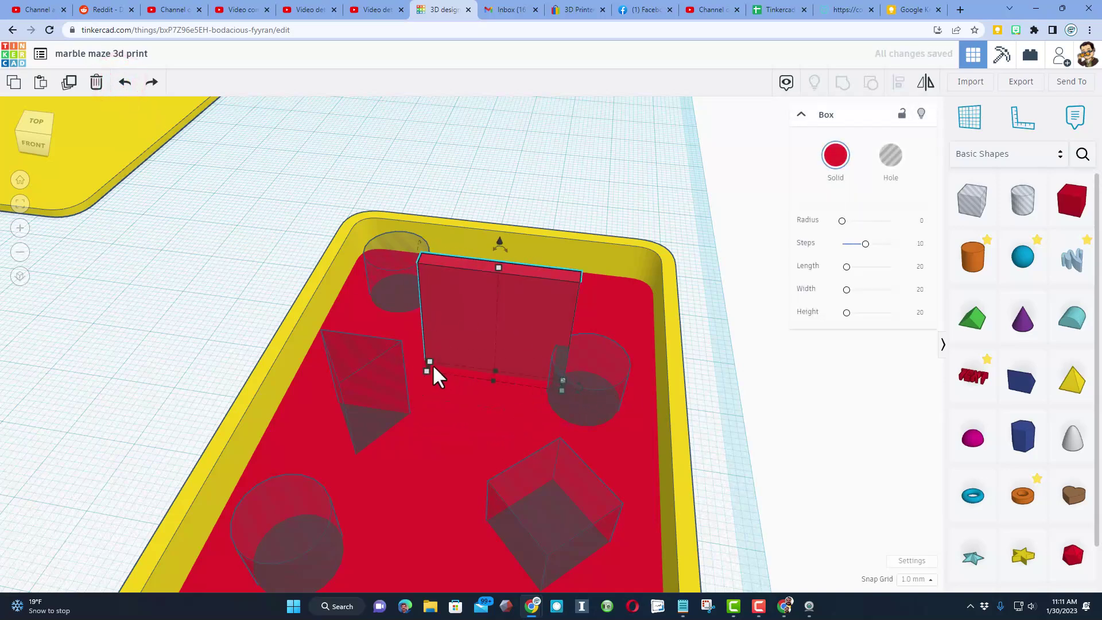
{"action": "left_click_drag", "start_coordinate": [427, 365], "coordinate": [476, 368]}
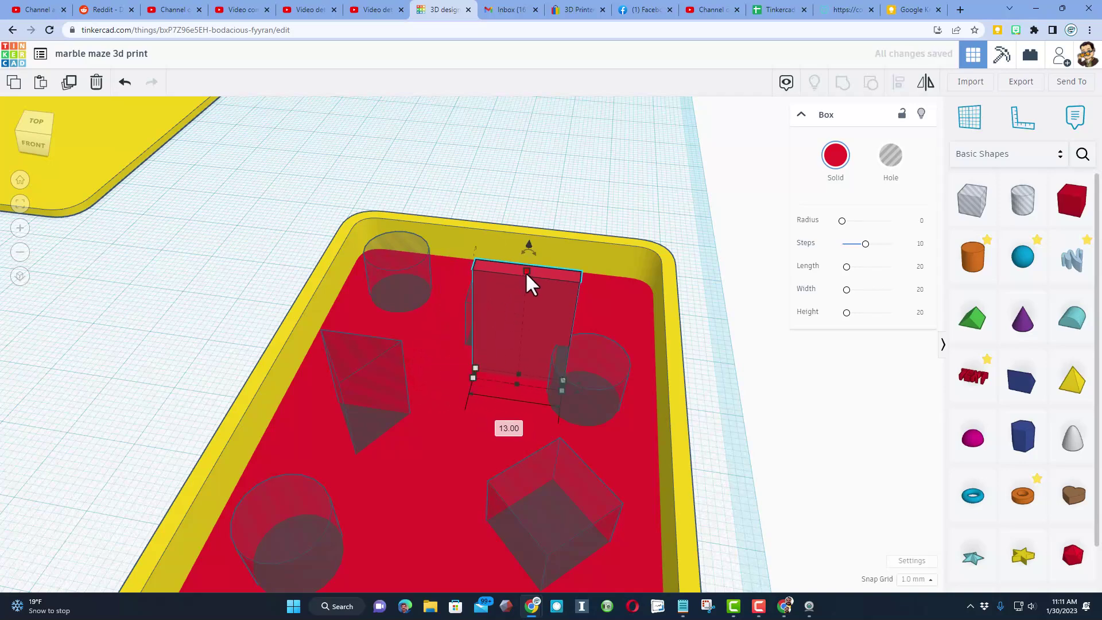
{"action": "left_click_drag", "start_coordinate": [526, 271], "coordinate": [356, 333]}
Duplicate the thin wall and place the copy elsewhere in the maze.
{"action": "right_click_drag", "start_coordinate": [237, 339], "coordinate": [398, 359]}
{"action": "scroll", "coordinate": [295, 397], "scroll_direction": "up", "scroll_amount": 3}
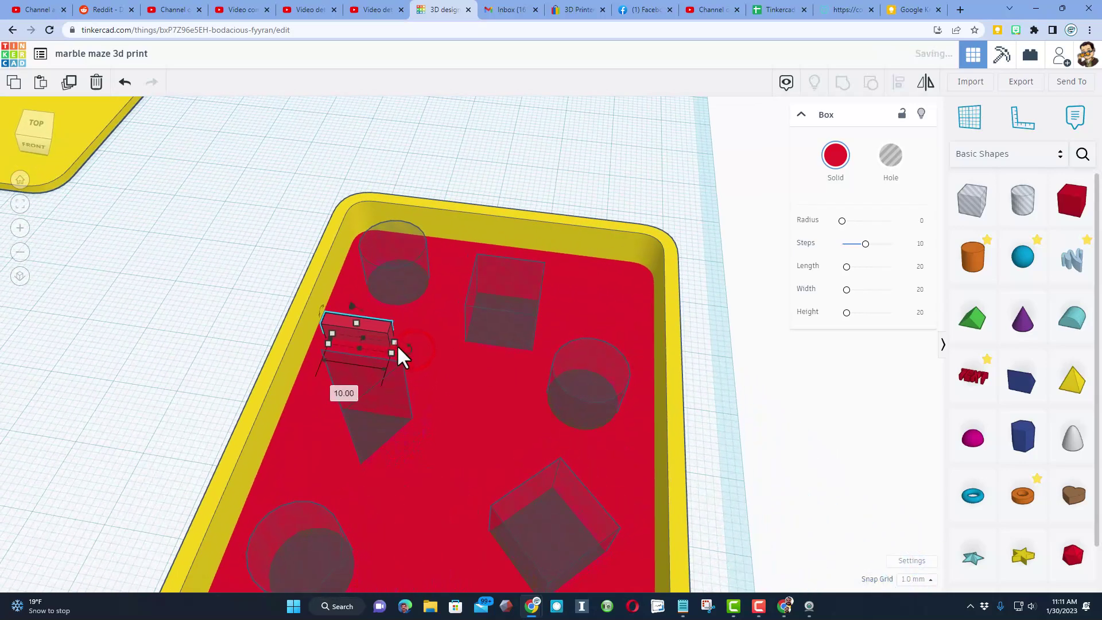
{"action": "key", "text": "ctrl+d"}
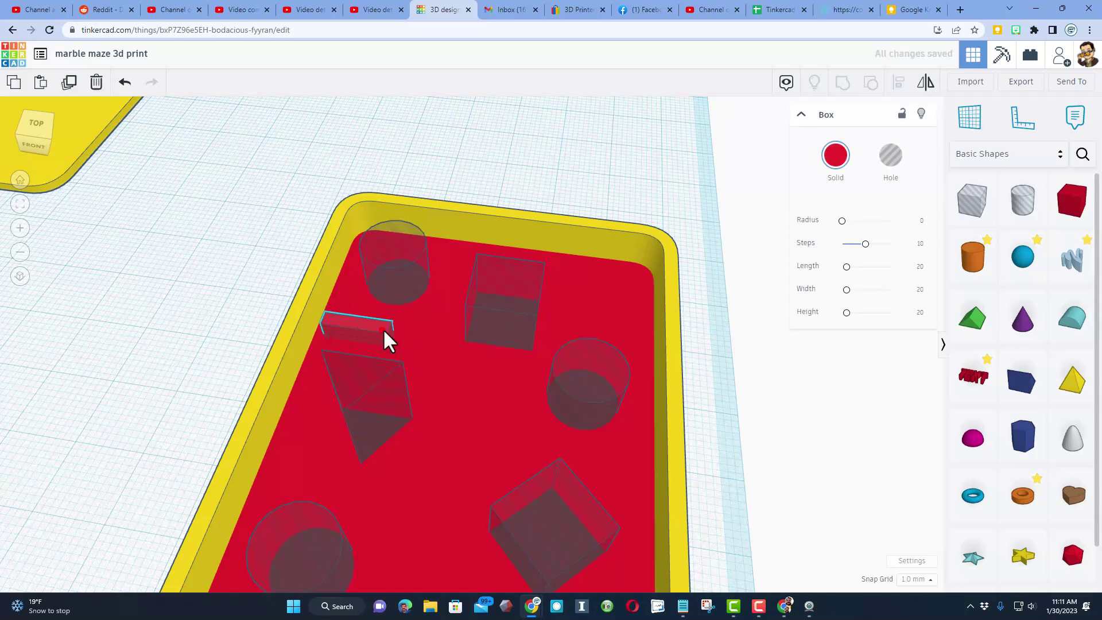
{"action": "left_click_drag", "start_coordinate": [384, 328], "coordinate": [422, 388]}
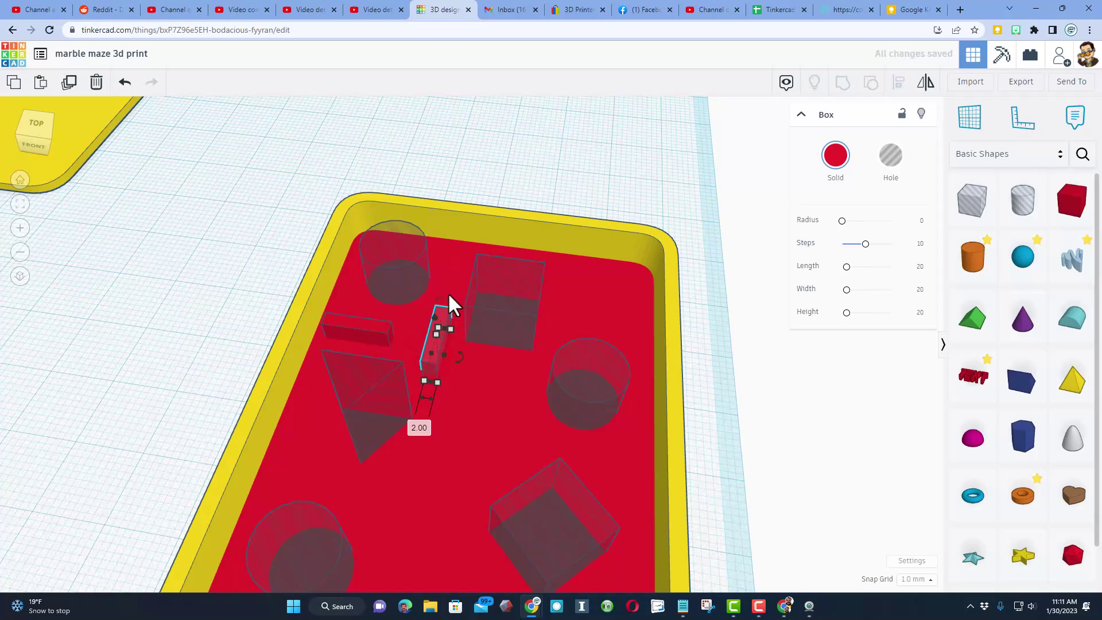
{"action": "key", "text": "Up"}
{"action": "key", "text": "Up"}
{"action": "key", "text": "Up"}
{"action": "key", "text": "Up"}
{"action": "key", "text": "Up"}
{"action": "key", "text": "Up"}
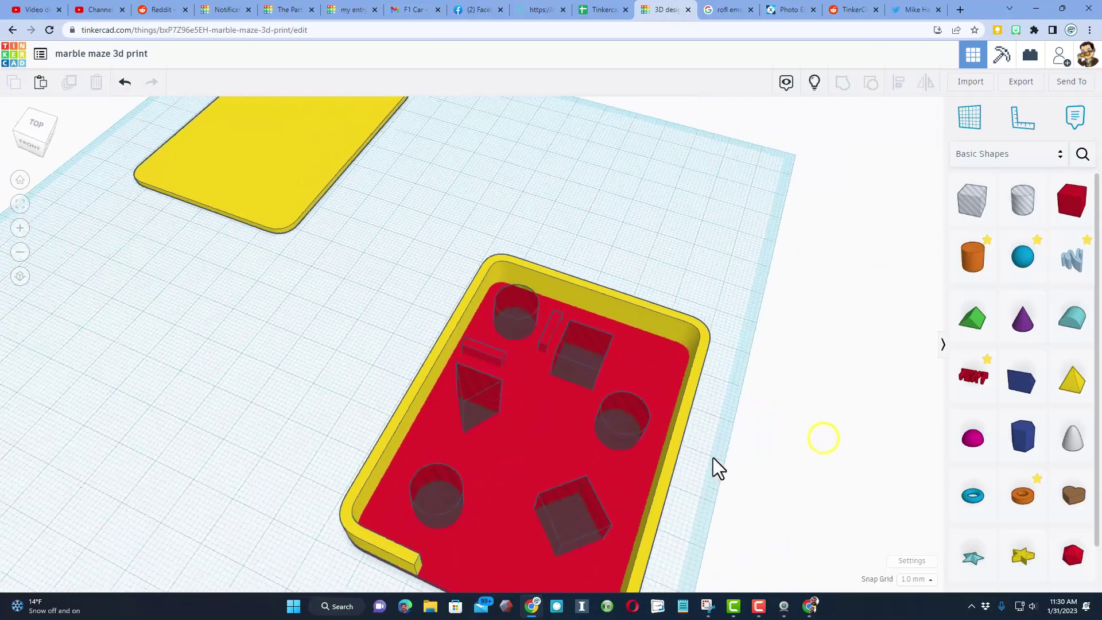
Lengthen the small red wall in the maze.
{"action": "right_click_drag", "start_coordinate": [539, 426], "coordinate": [607, 377]}
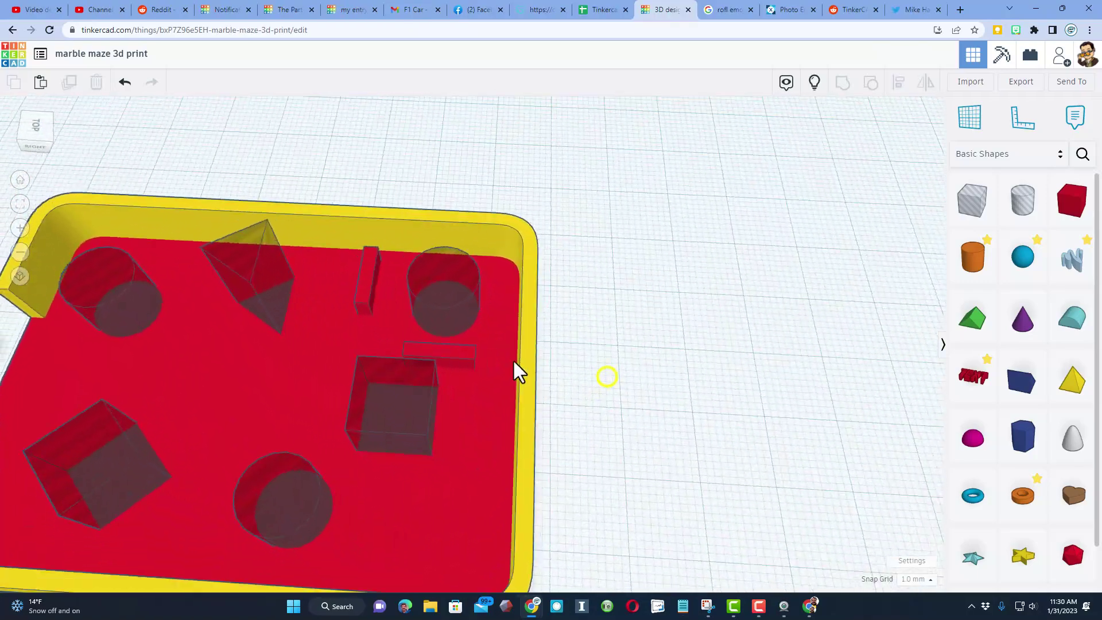
{"action": "left_click", "coordinate": [450, 346]}
{"action": "left_click_drag", "start_coordinate": [470, 361], "coordinate": [503, 370]}
{"action": "right_click_drag", "start_coordinate": [431, 424], "coordinate": [462, 431]}
{"action": "scroll", "coordinate": [574, 433], "scroll_direction": "up", "scroll_amount": 2}
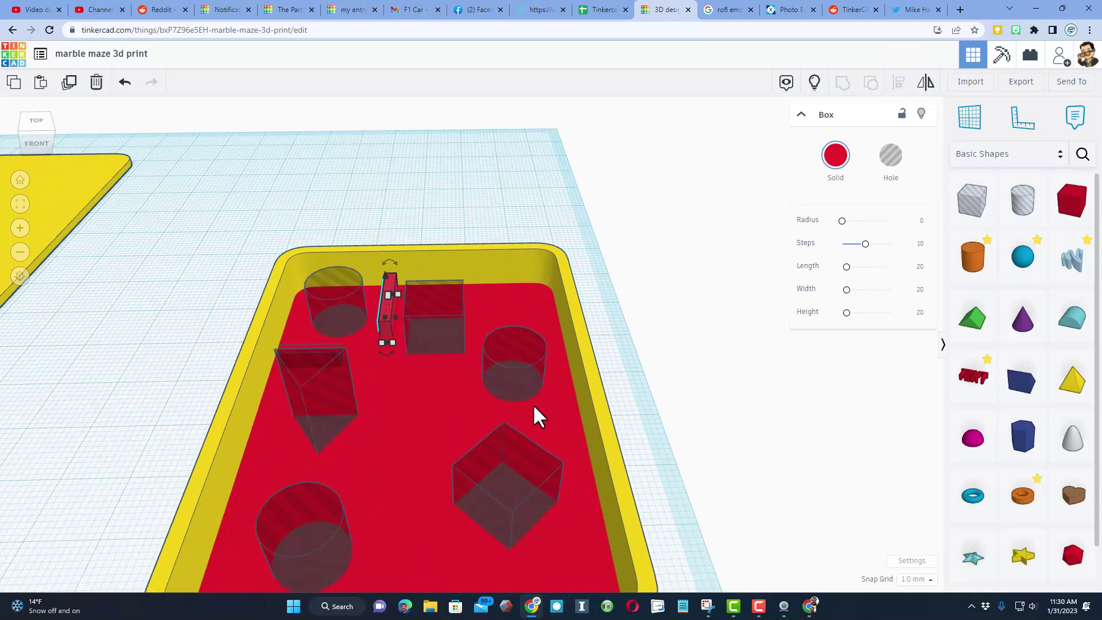
Shift the diamond cube hole and the roof hole slightly to the right.
{"action": "left_click", "coordinate": [544, 482]}
{"action": "key", "text": "Right"}
{"action": "key", "text": "Right"}
{"action": "key", "text": "Right"}
{"action": "key", "text": "Right"}
{"action": "key", "text": "Right"}
{"action": "key", "text": "Right"}
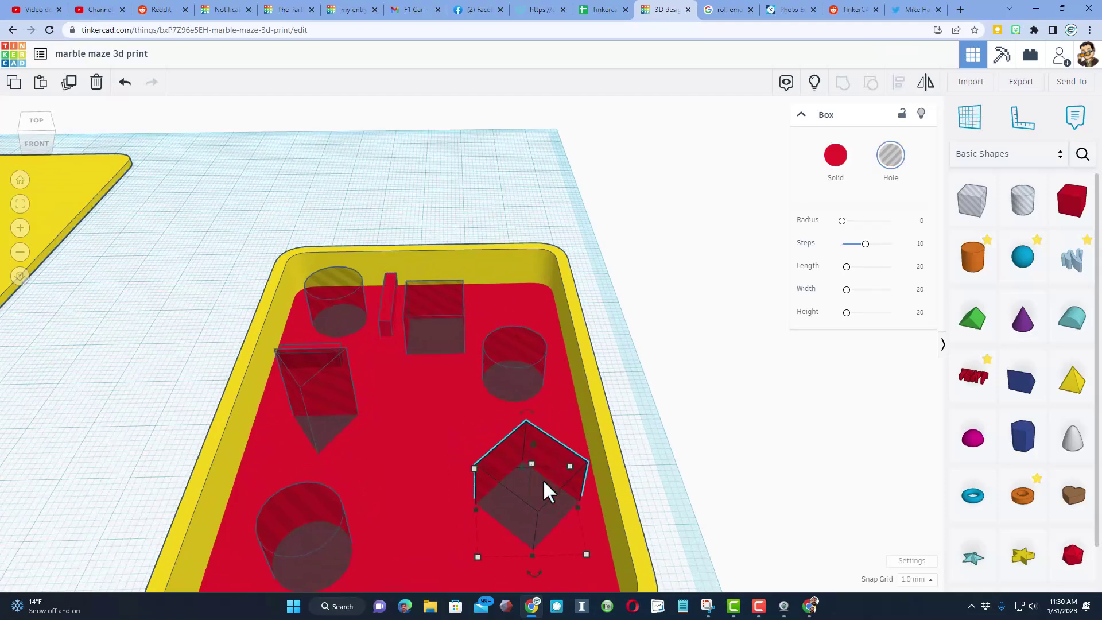
{"action": "right_click_drag", "start_coordinate": [517, 471], "coordinate": [474, 445]}
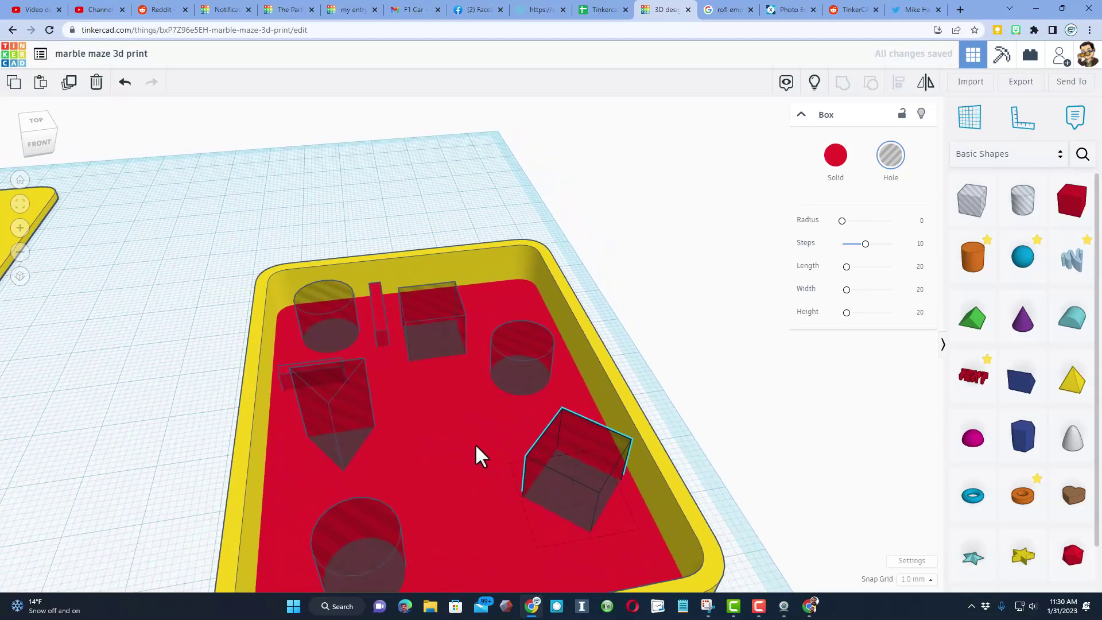
{"action": "left_click", "coordinate": [352, 417]}
{"action": "key", "text": "Right"}
{"action": "key", "text": "Right"}
{"action": "key", "text": "Right"}
{"action": "key", "text": "Right"}
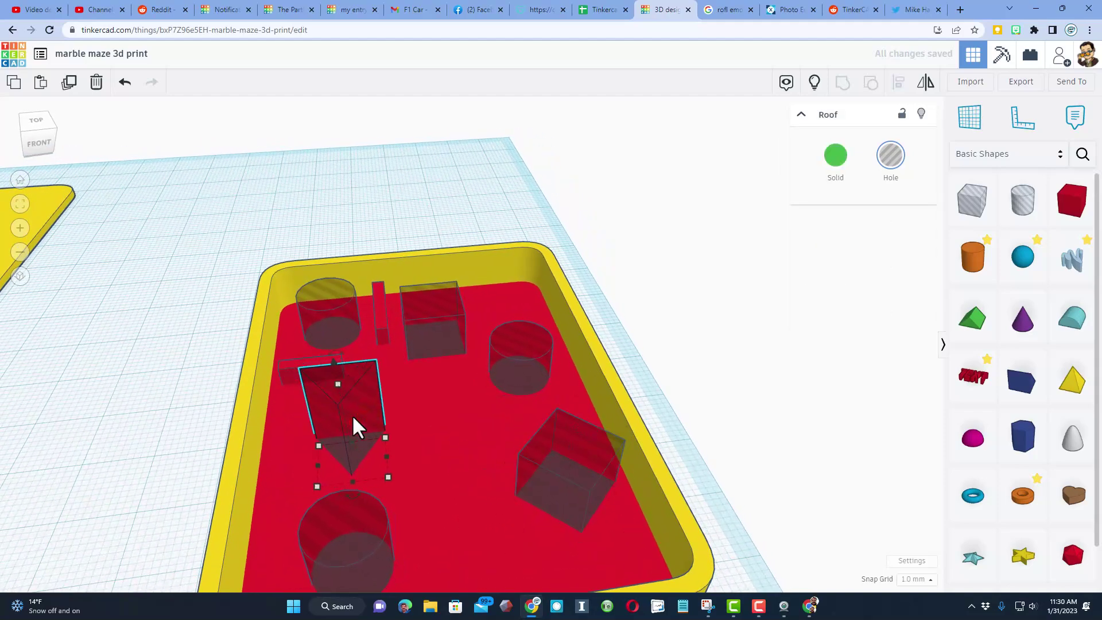
Duplicate the thin upright wall, rotate it about 25°, and place it in the maze centre.
{"action": "left_click", "coordinate": [381, 319]}
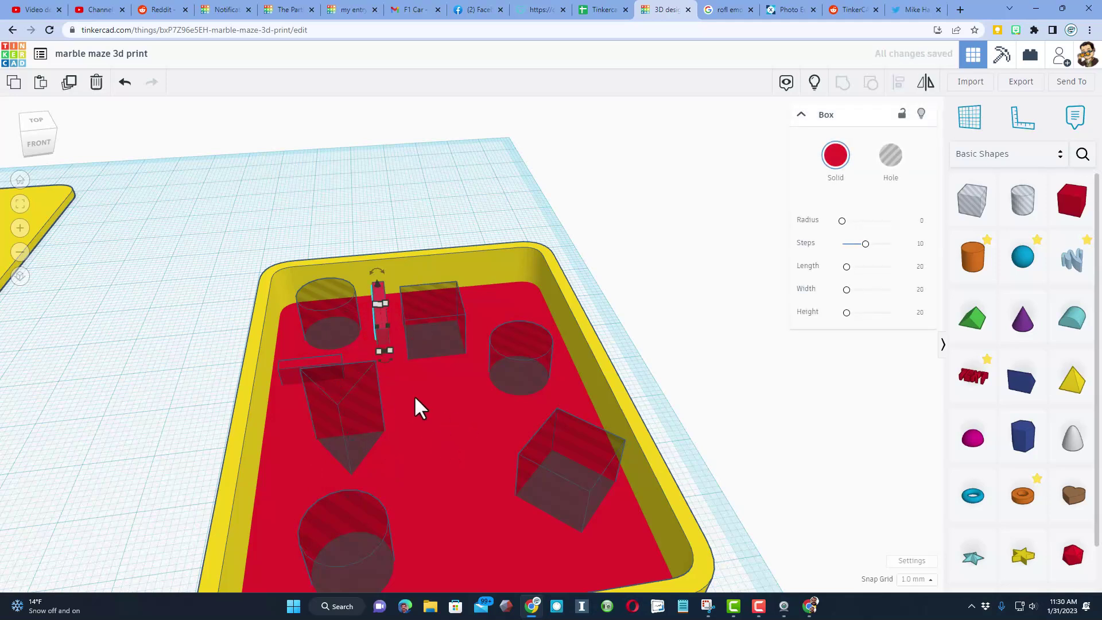
{"action": "key", "text": "ctrl+c"}
{"action": "key", "text": "ctrl+v"}
{"action": "key", "text": "shift+Right"}
{"action": "key", "text": "shift+Left"}
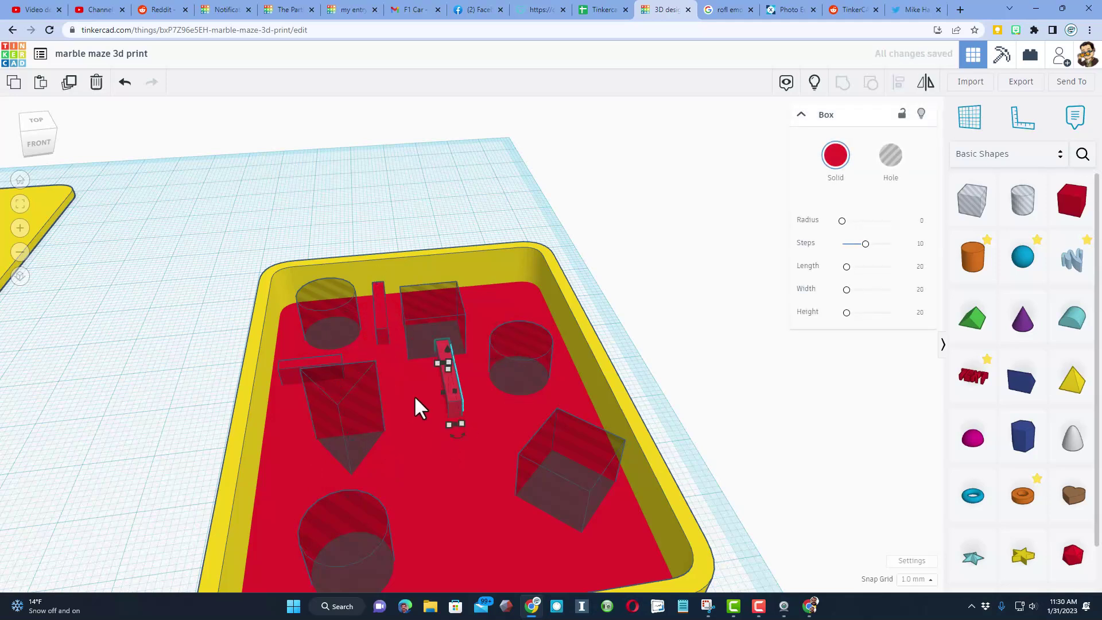
{"action": "key", "text": "shift+Down"}
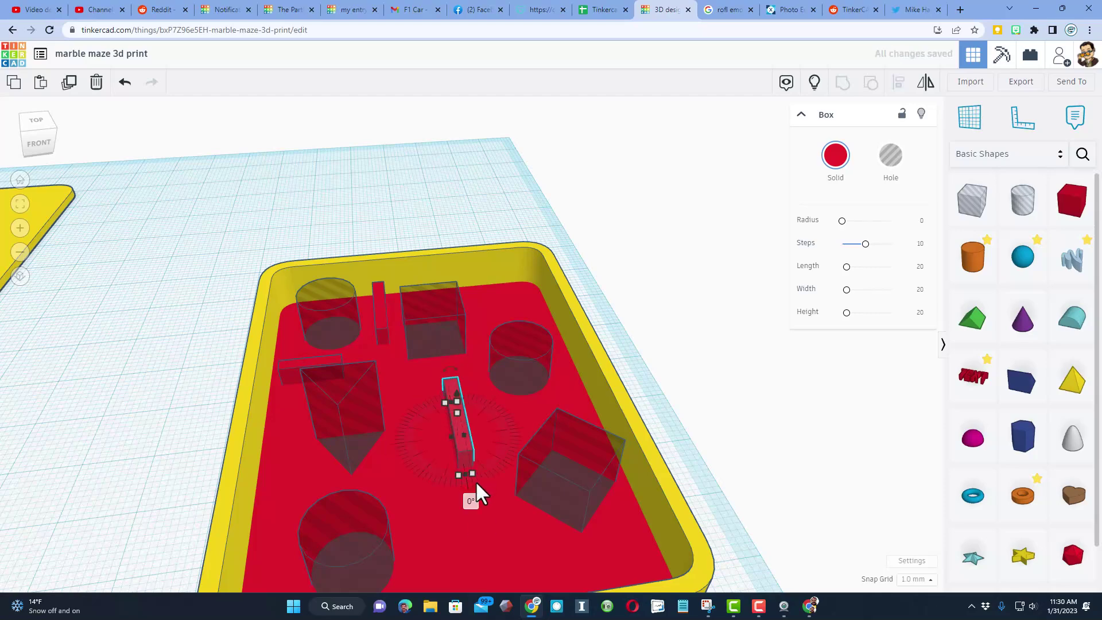
{"action": "left_click_drag", "start_coordinate": [477, 481], "coordinate": [504, 450]}
{"action": "left_click_drag", "start_coordinate": [481, 489], "coordinate": [505, 493]}
{"action": "mouse_move", "coordinate": [482, 450]}
{"action": "left_mouse_down"}
{"action": "mouse_move", "coordinate": [469, 439]}
{"action": "mouse_move", "coordinate": [475, 431]}
{"action": "mouse_move", "coordinate": [469, 453]}
{"action": "left_mouse_up"}
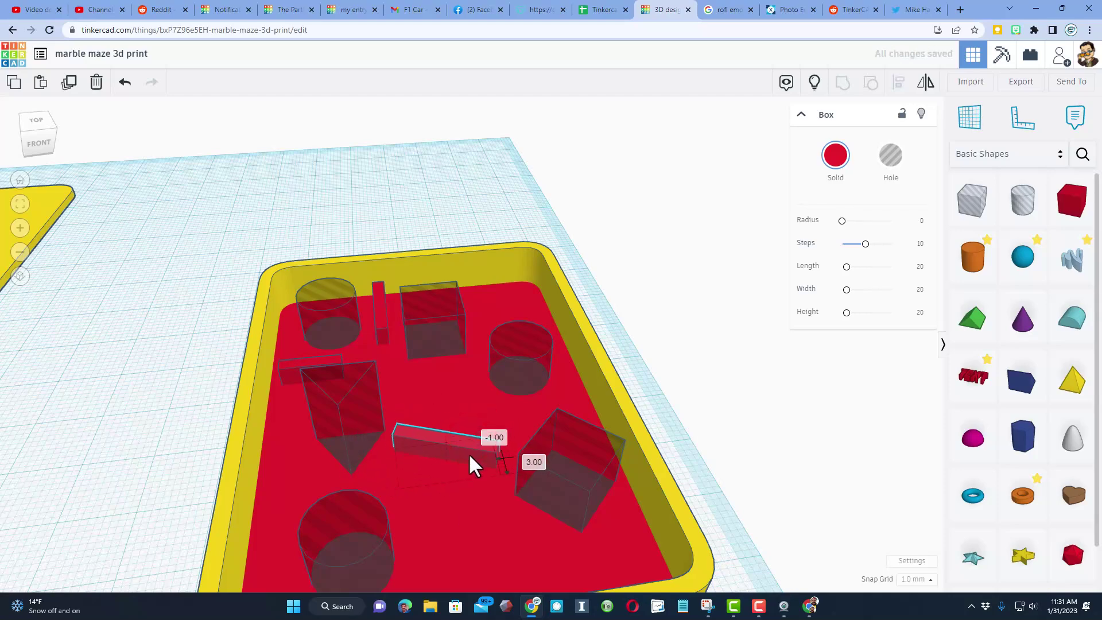
Reposition the box hole and the right cylinder hole toward the rear wall, then zoom out.
{"action": "left_click", "coordinate": [363, 445]}
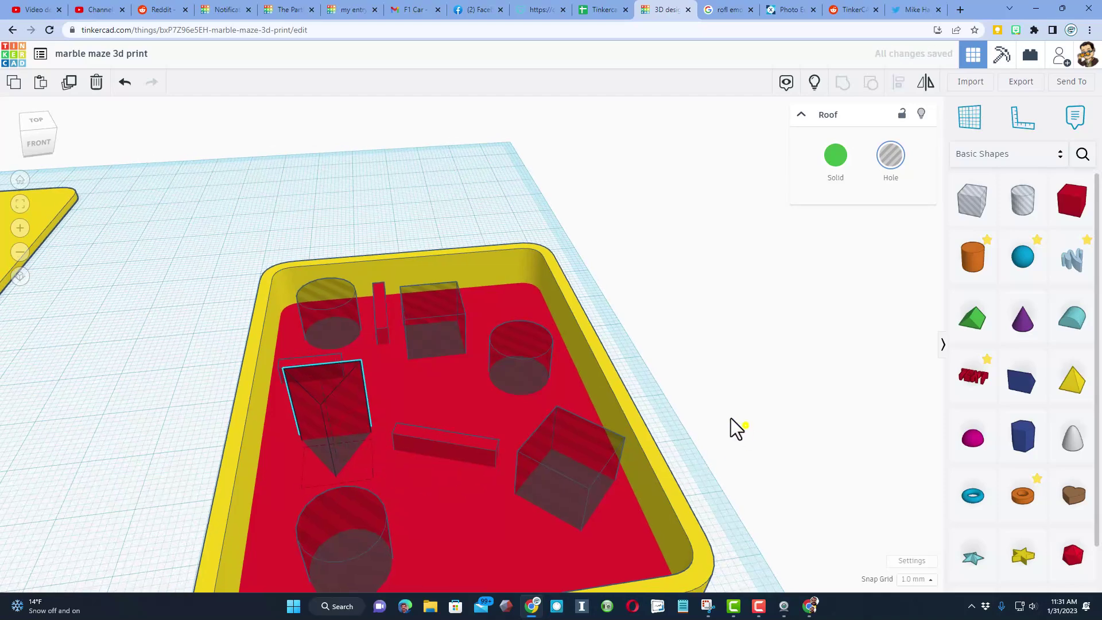
{"action": "right_click_drag", "start_coordinate": [731, 418], "coordinate": [721, 415]}
{"action": "left_click", "coordinate": [522, 354]}
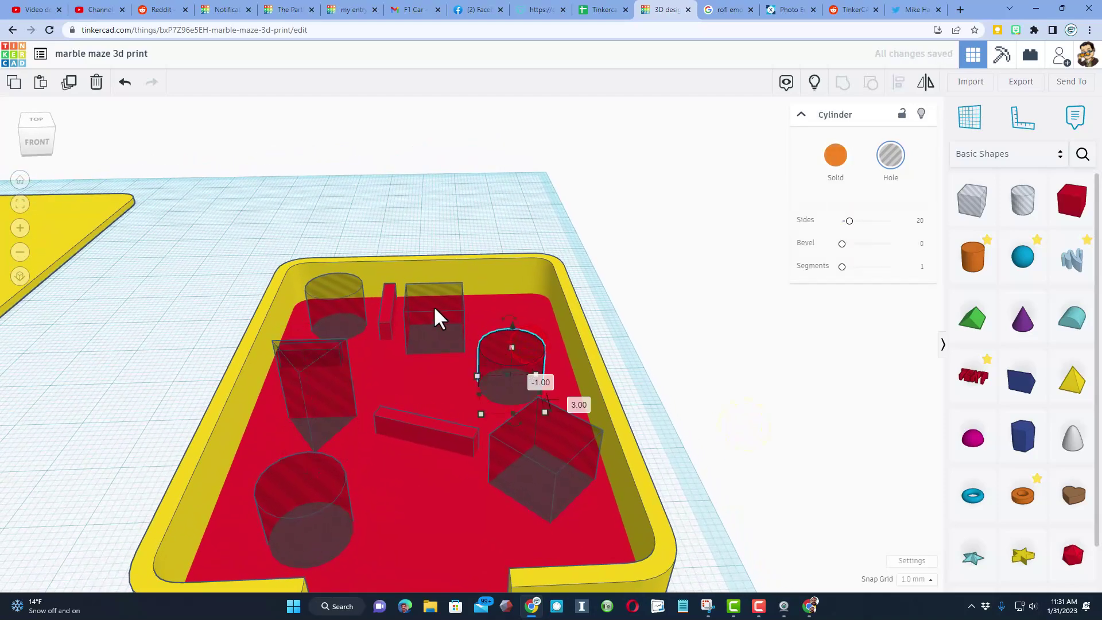
{"action": "left_click_drag", "start_coordinate": [434, 309], "coordinate": [432, 320]}
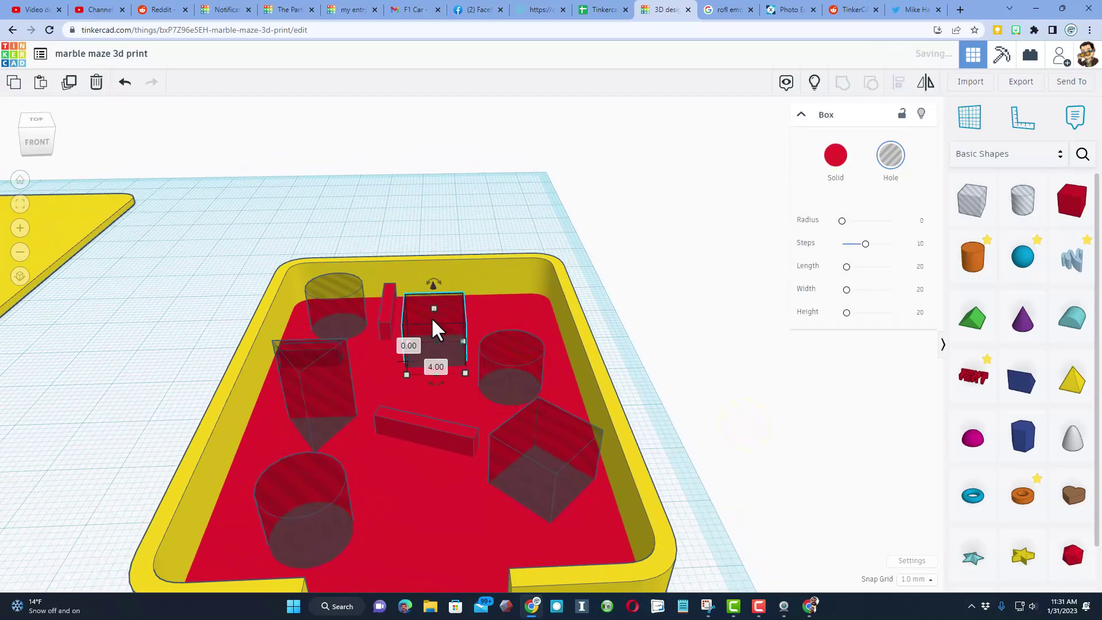
{"action": "left_click_drag", "start_coordinate": [515, 358], "coordinate": [509, 290]}
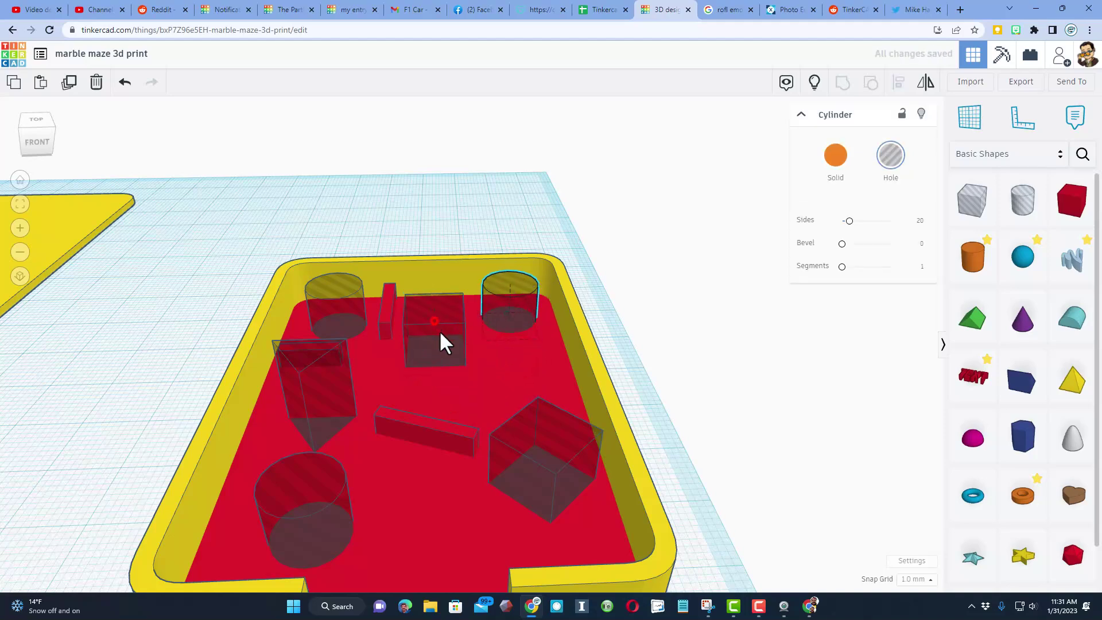
{"action": "left_click_drag", "start_coordinate": [444, 343], "coordinate": [467, 361]}
{"action": "left_click", "coordinate": [690, 388]}
{"action": "mouse_move", "coordinate": [705, 408]}
{"action": "right_mouse_down"}
{"action": "mouse_move", "coordinate": [664, 433]}
{"action": "mouse_move", "coordinate": [678, 447]}
{"action": "mouse_move", "coordinate": [736, 434]}
{"action": "mouse_move", "coordinate": [700, 405]}
{"action": "right_mouse_up"}
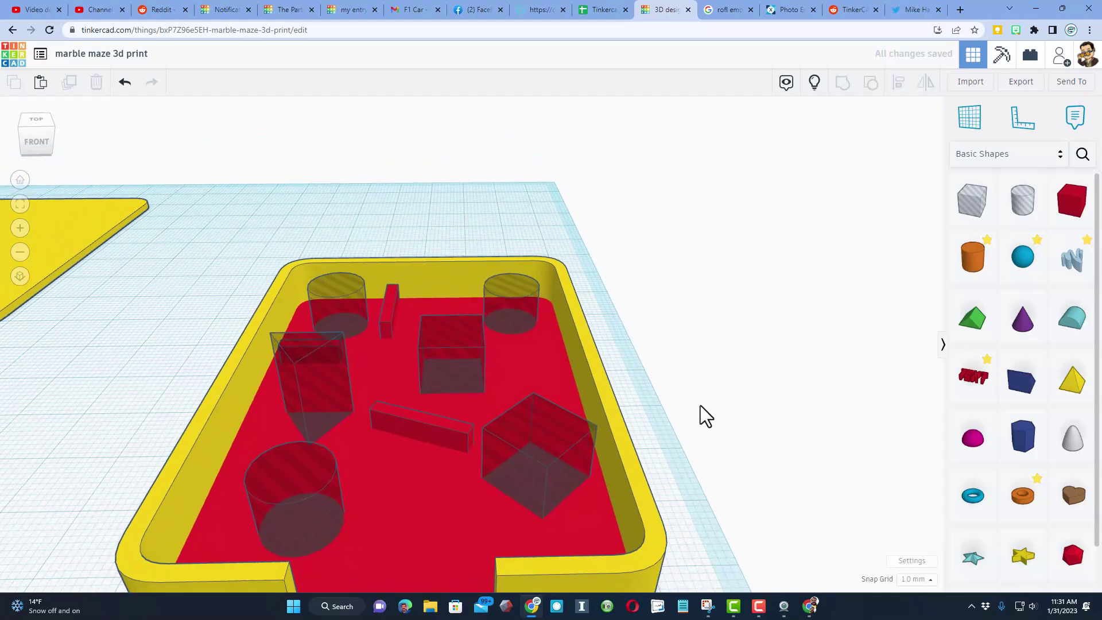
{"action": "scroll", "coordinate": [698, 416], "scroll_direction": "down", "scroll_amount": 5}
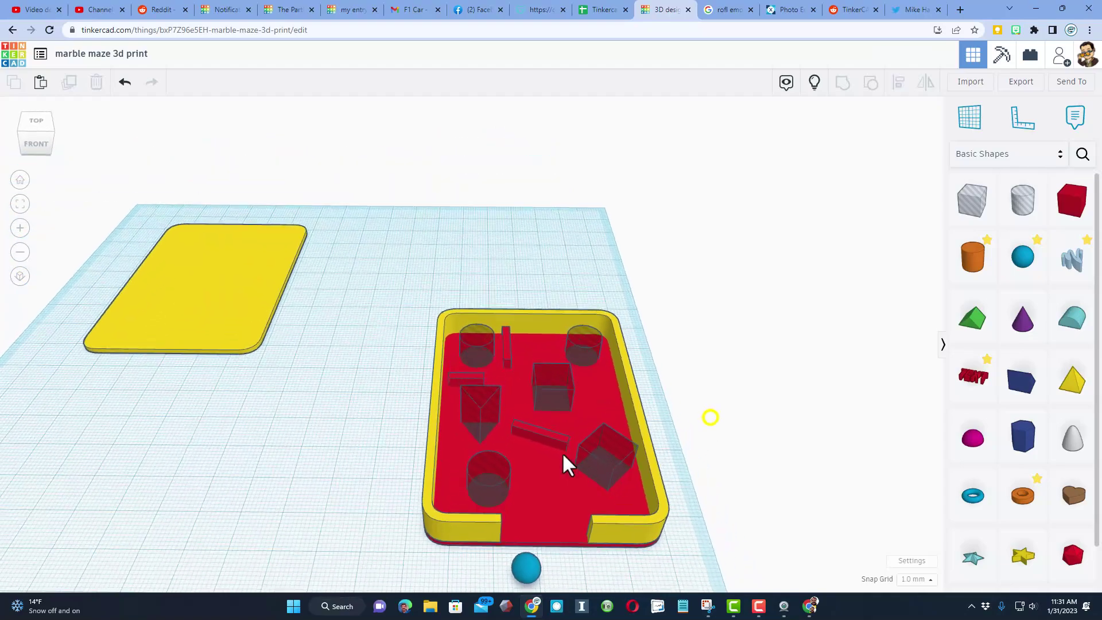
{"action": "right_click_drag", "start_coordinate": [563, 455], "coordinate": [607, 449]}
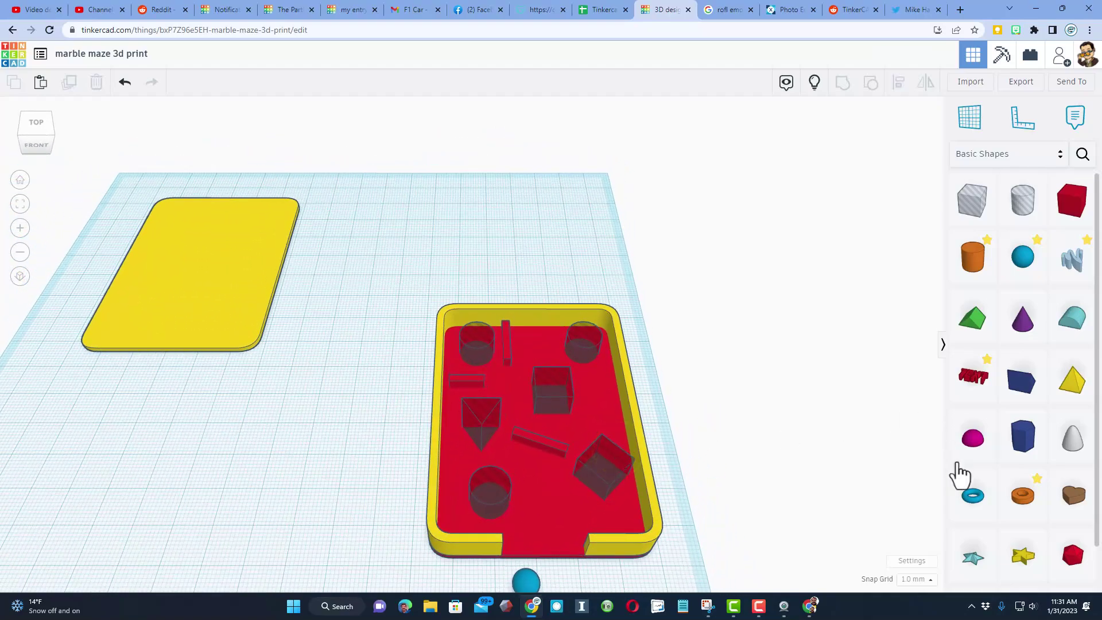
Place a workplane on the tray floor, add a star, and shrink it to about 10.5 by 11 mm.
{"action": "left_click", "coordinate": [970, 117]}
{"action": "left_click", "coordinate": [545, 489]}
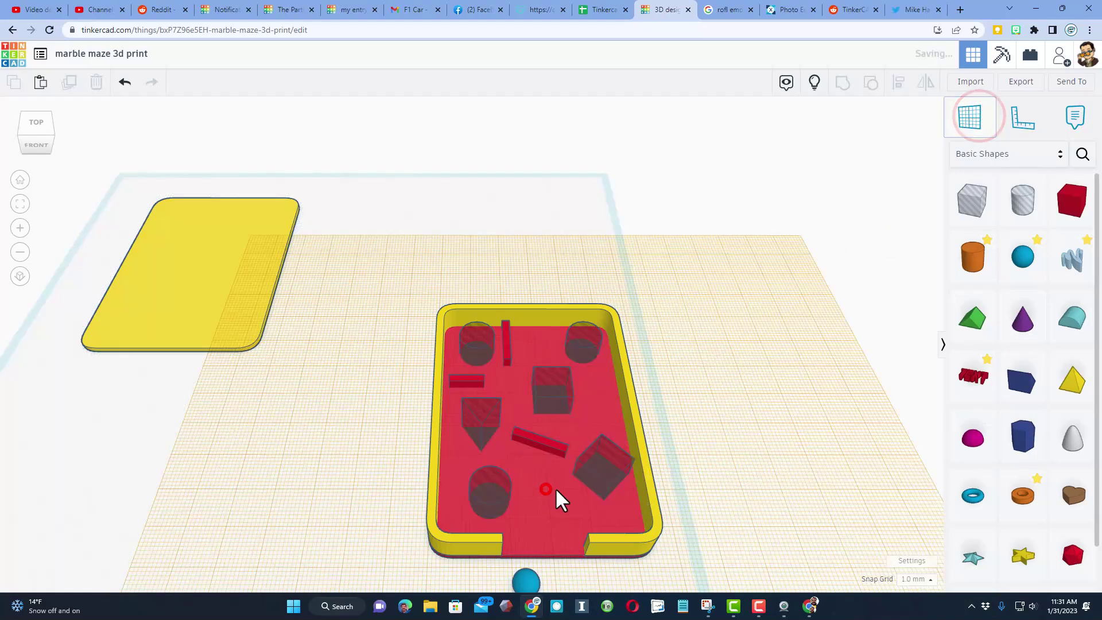
{"action": "left_click_drag", "start_coordinate": [974, 552], "coordinate": [563, 485]}
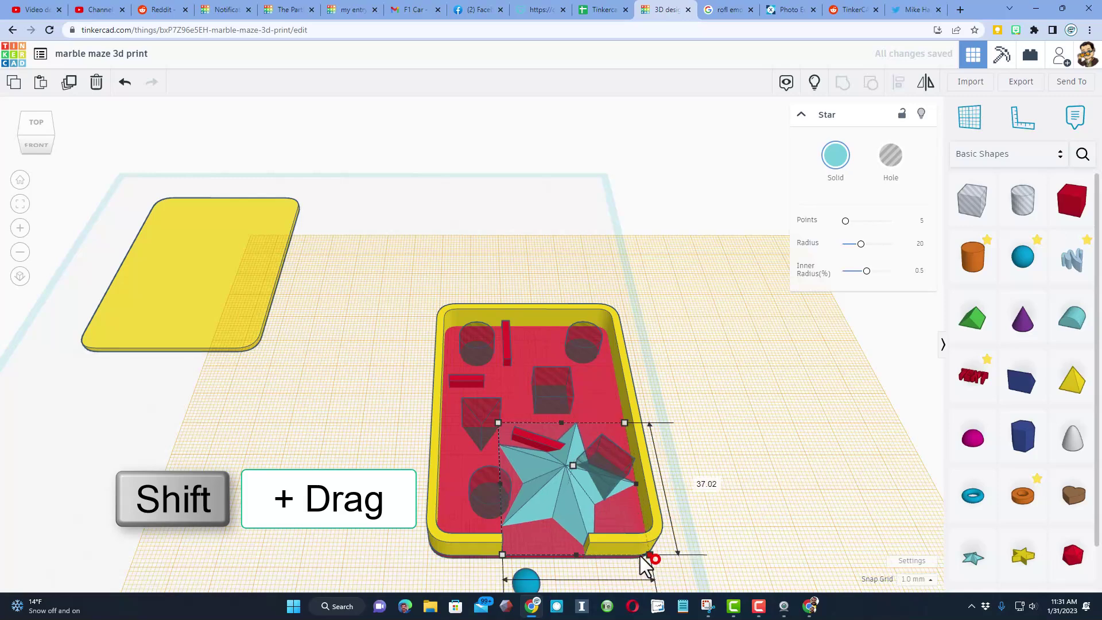
{"action": "left_click_drag", "start_coordinate": [642, 556], "coordinate": [508, 455], "text": "shift"}
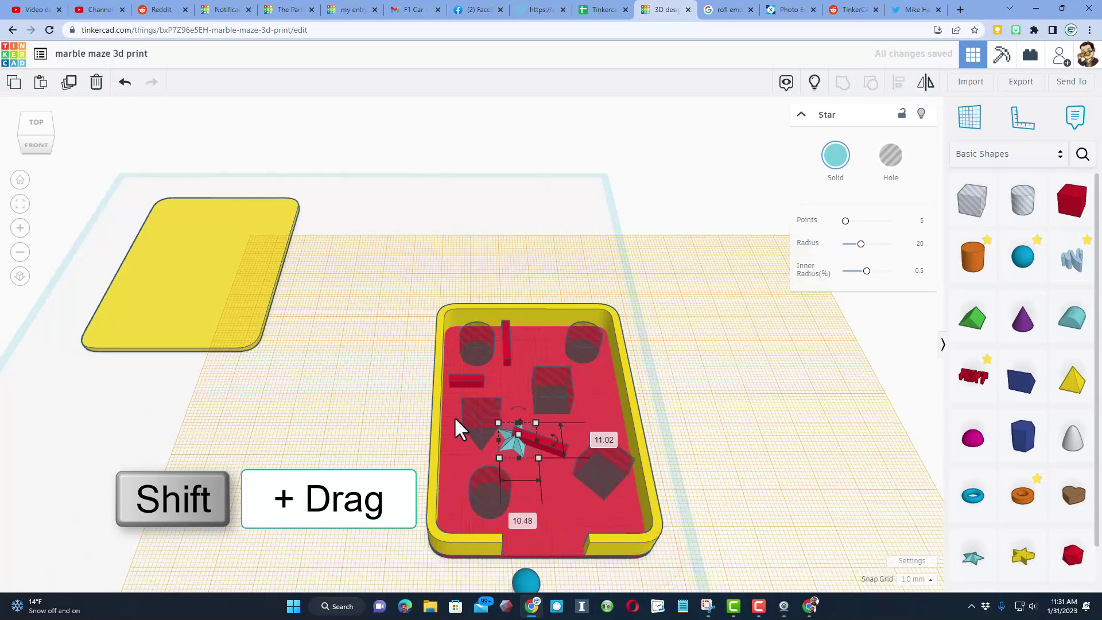
Adjust the bottom-left hole cylinder and move the star over it.
{"action": "left_click_drag", "start_coordinate": [472, 402], "coordinate": [471, 396]}
{"action": "left_click", "coordinate": [501, 497]}
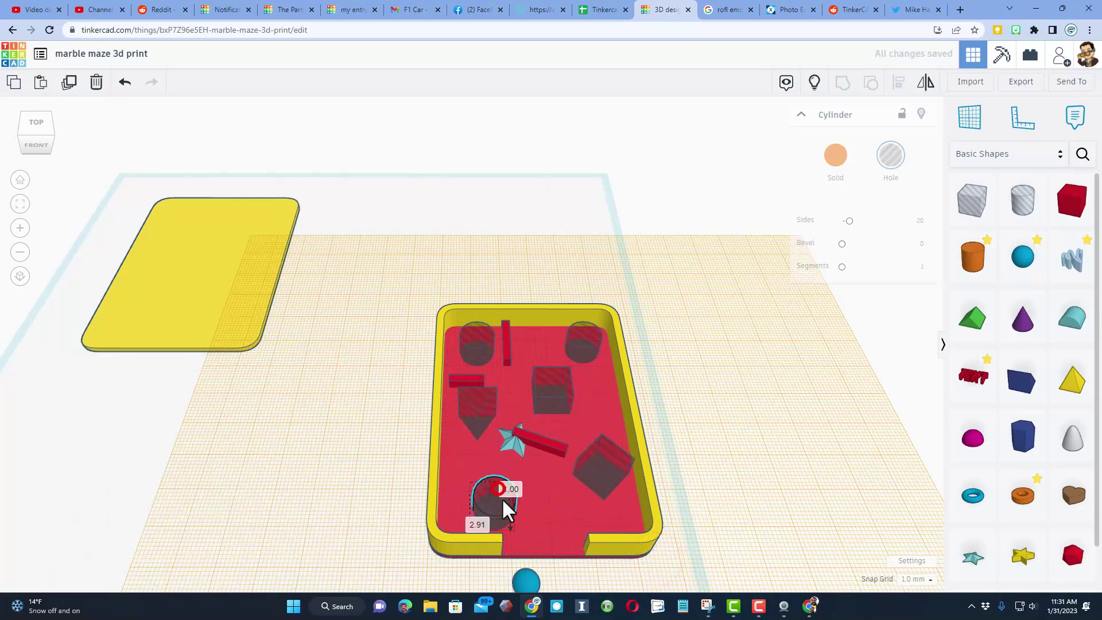
{"action": "left_click_drag", "start_coordinate": [502, 497], "coordinate": [497, 490]}
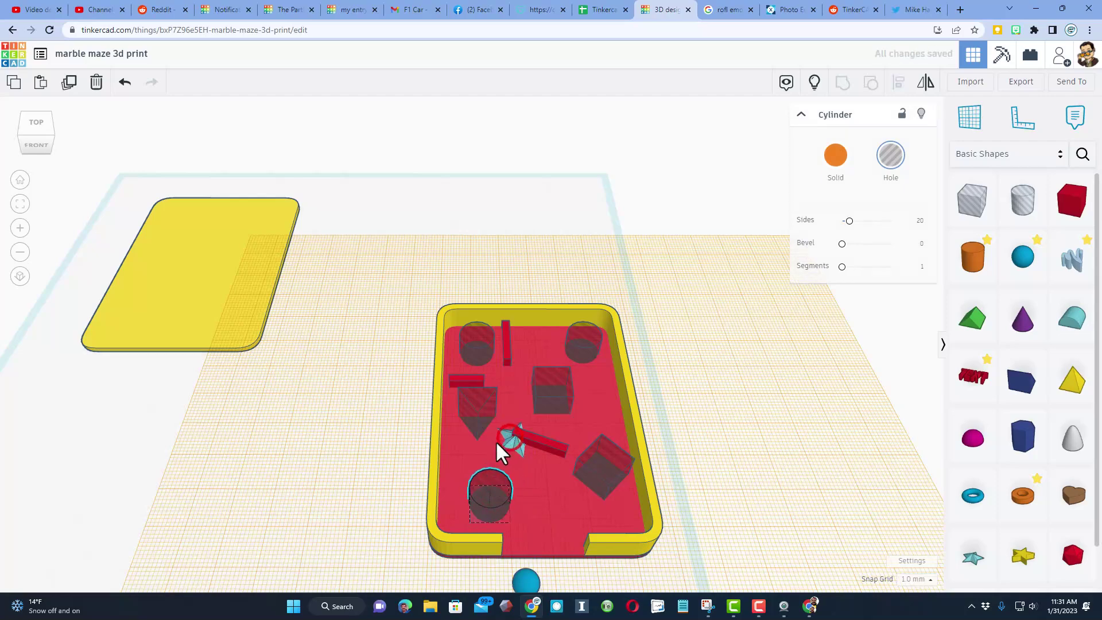
{"action": "left_click_drag", "start_coordinate": [497, 443], "coordinate": [476, 458]}
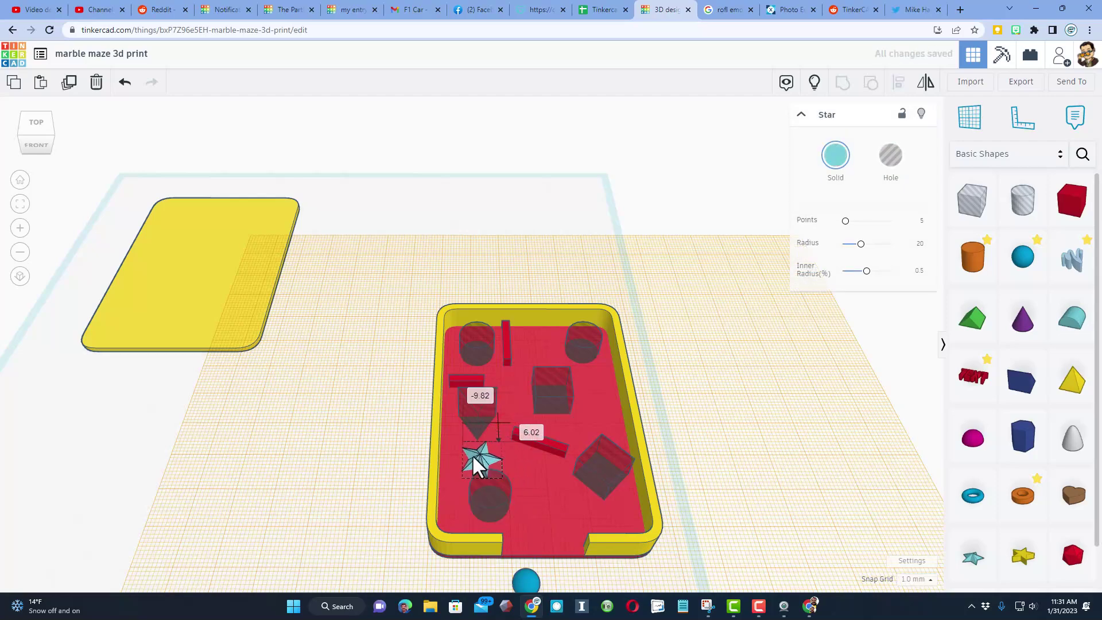
{"action": "left_click", "coordinate": [483, 501]}
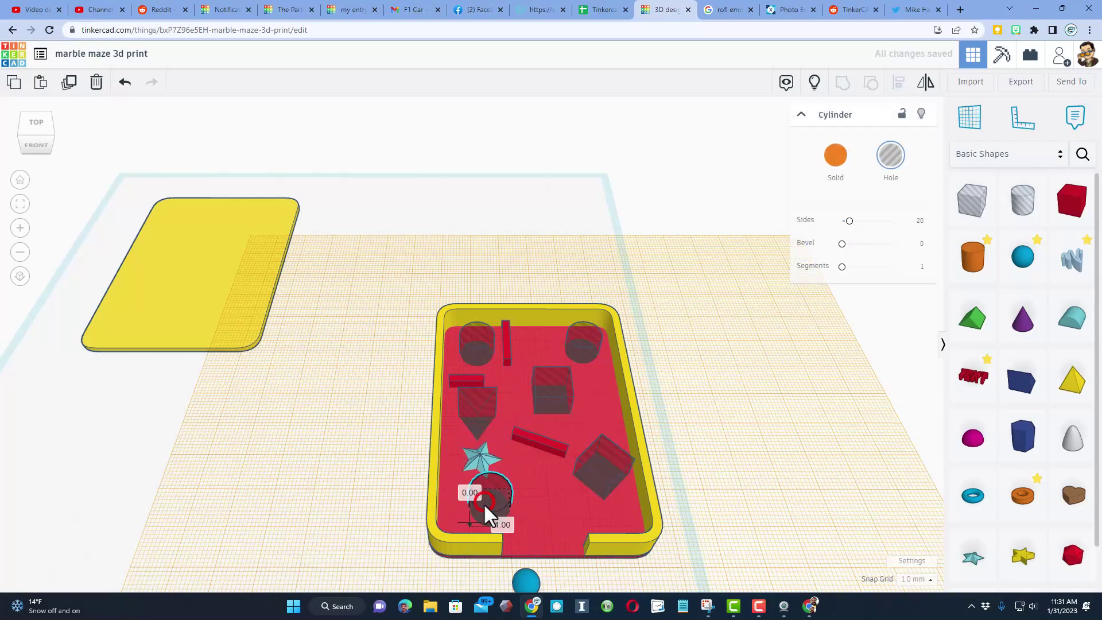
{"action": "left_click", "coordinate": [477, 411]}
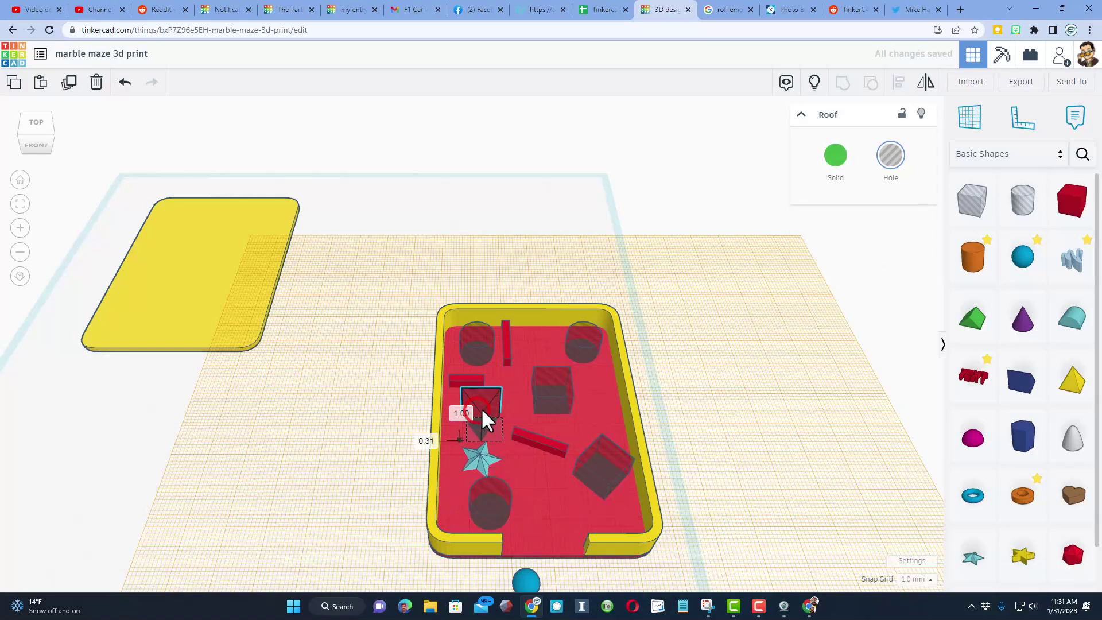
{"action": "left_click", "coordinate": [604, 391]}
{"action": "right_click_drag", "start_coordinate": [604, 391], "coordinate": [680, 442]}
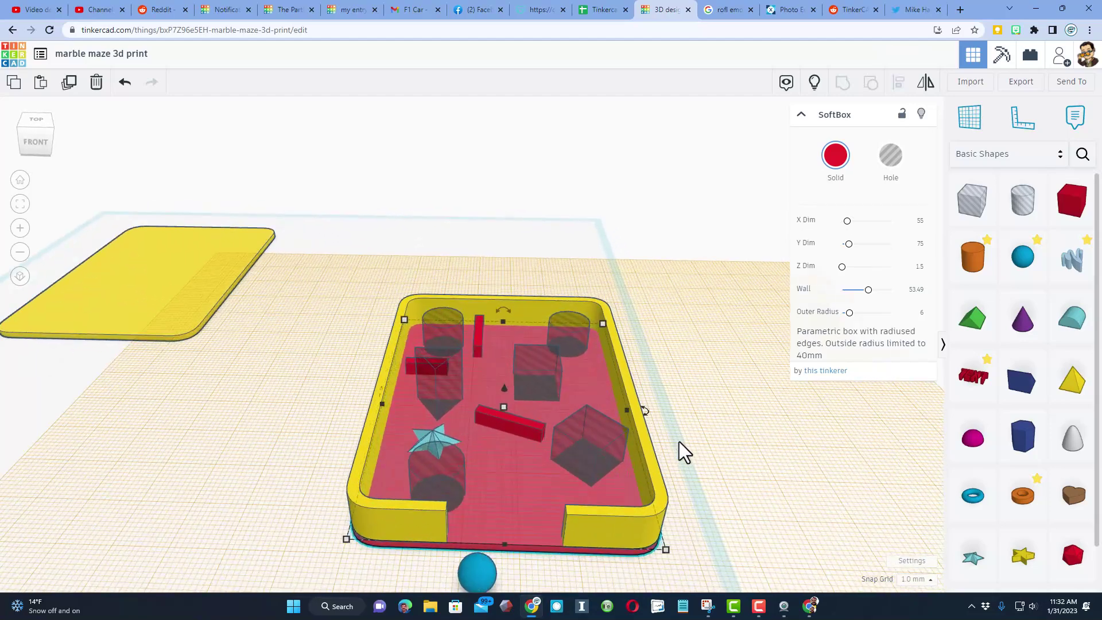
Move the yellow U-shaped wall off the red board and the blue marble aside.
{"action": "left_click", "coordinate": [970, 118]}
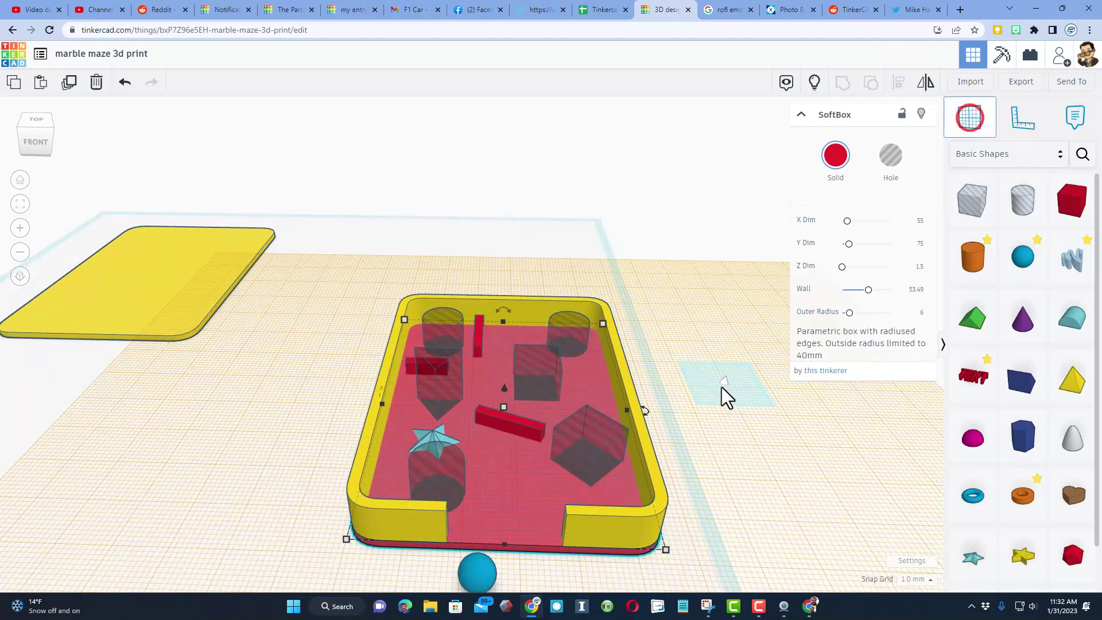
{"action": "left_click", "coordinate": [711, 402]}
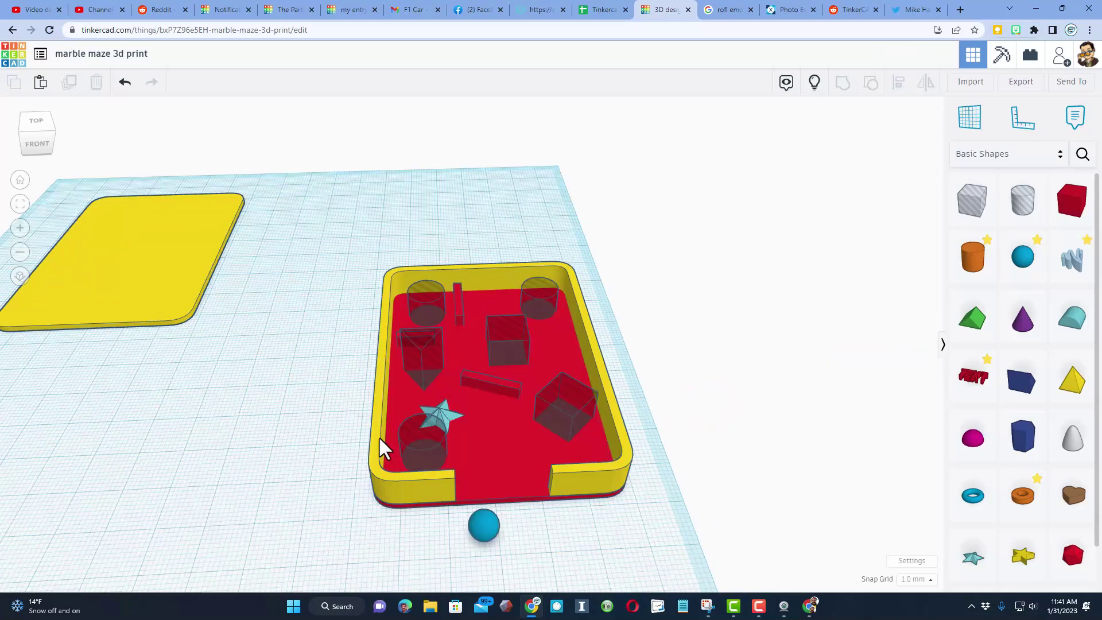
{"action": "left_click_drag", "start_coordinate": [379, 440], "coordinate": [212, 274]}
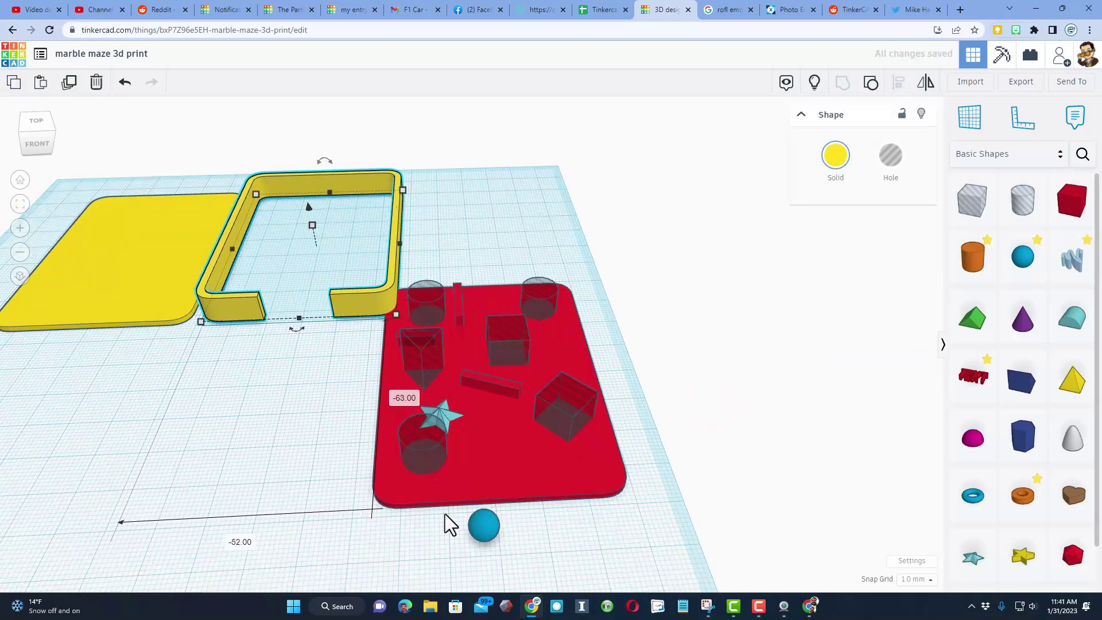
{"action": "left_click_drag", "start_coordinate": [474, 531], "coordinate": [287, 529]}
{"action": "right_click_drag", "start_coordinate": [287, 529], "coordinate": [321, 470]}
Group the red board with all its hole shapes.
{"action": "left_click_drag", "start_coordinate": [421, 122], "coordinate": [588, 458]}
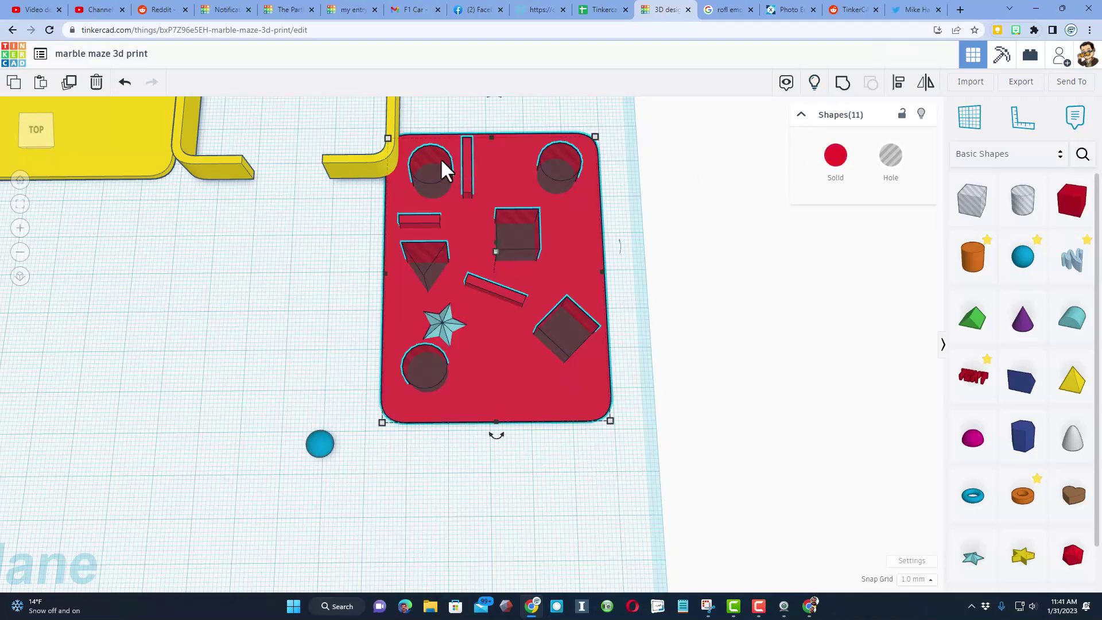
{"action": "left_click", "coordinate": [843, 82]}
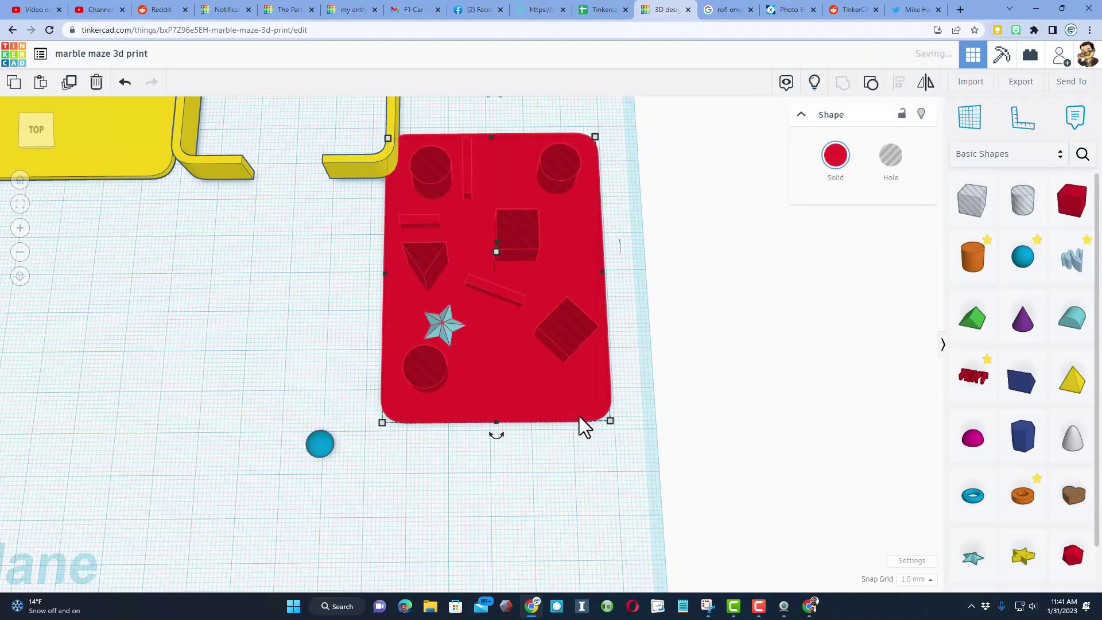
{"action": "right_click_drag", "start_coordinate": [579, 418], "coordinate": [574, 324]}
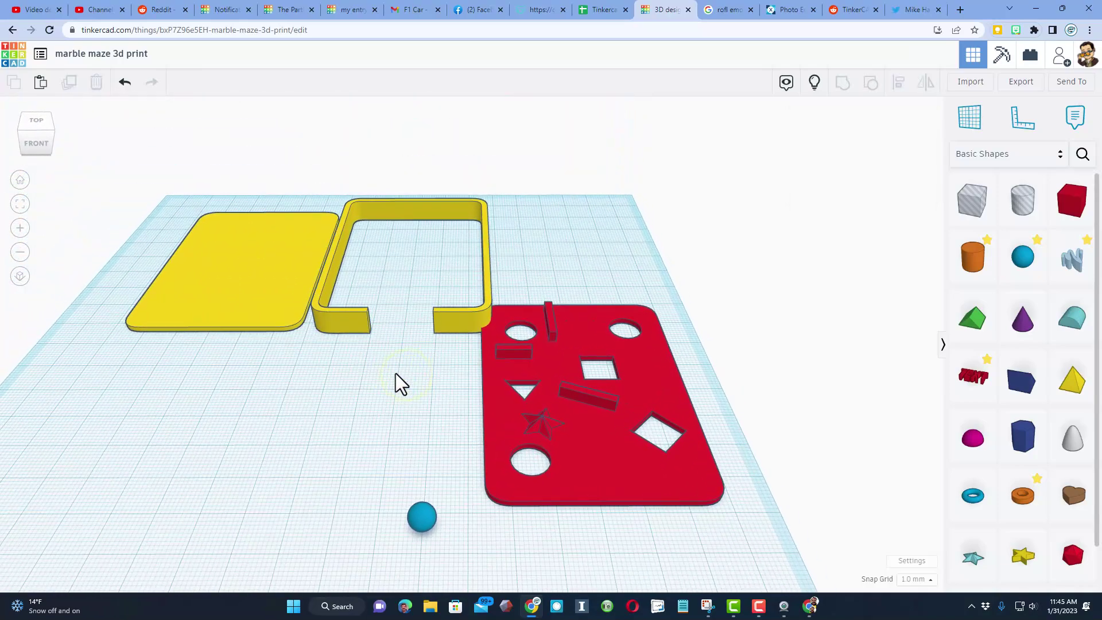
Set the workplane on the yellow plate and drop the U-shaped wall onto it.
{"action": "key", "text": "w"}
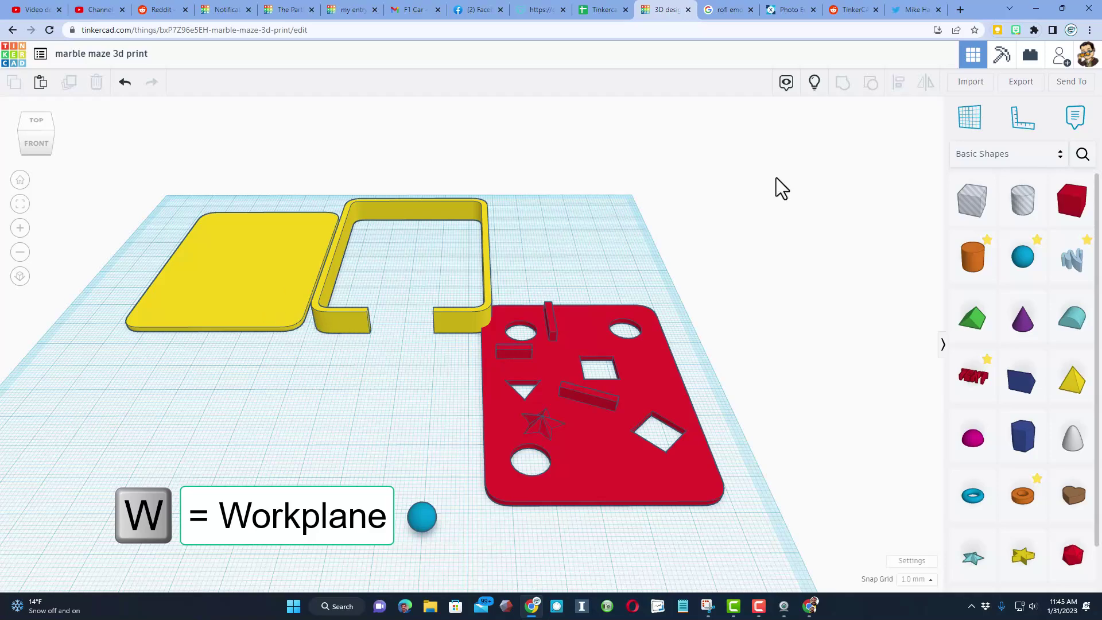
{"action": "left_click", "coordinate": [969, 113]}
{"action": "left_click", "coordinate": [262, 270]}
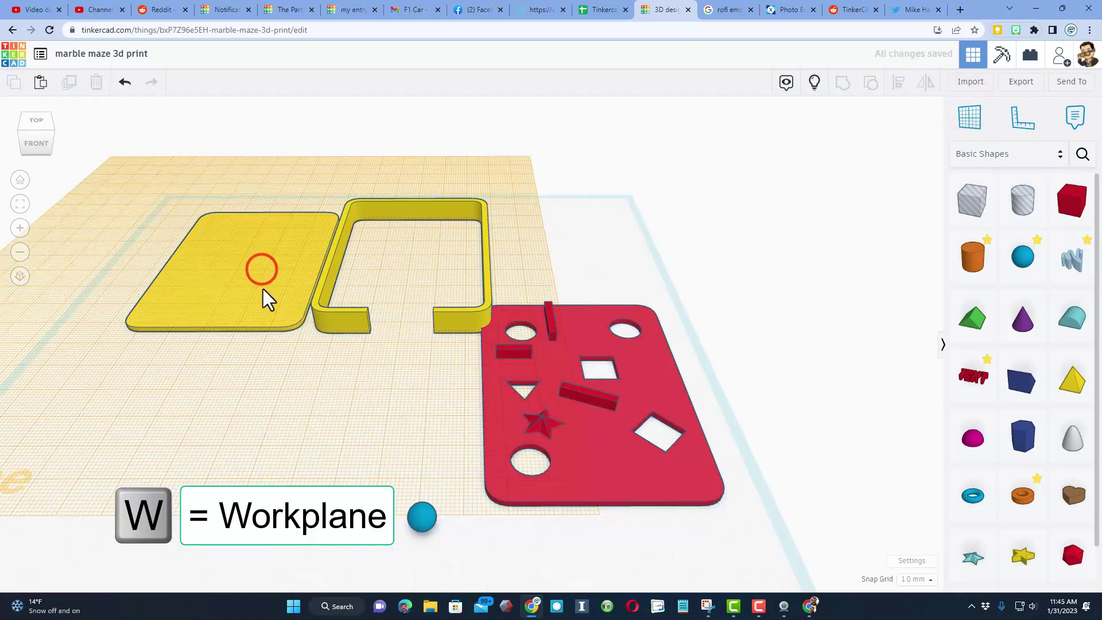
{"action": "left_click", "coordinate": [346, 330]}
{"action": "key", "text": "d"}
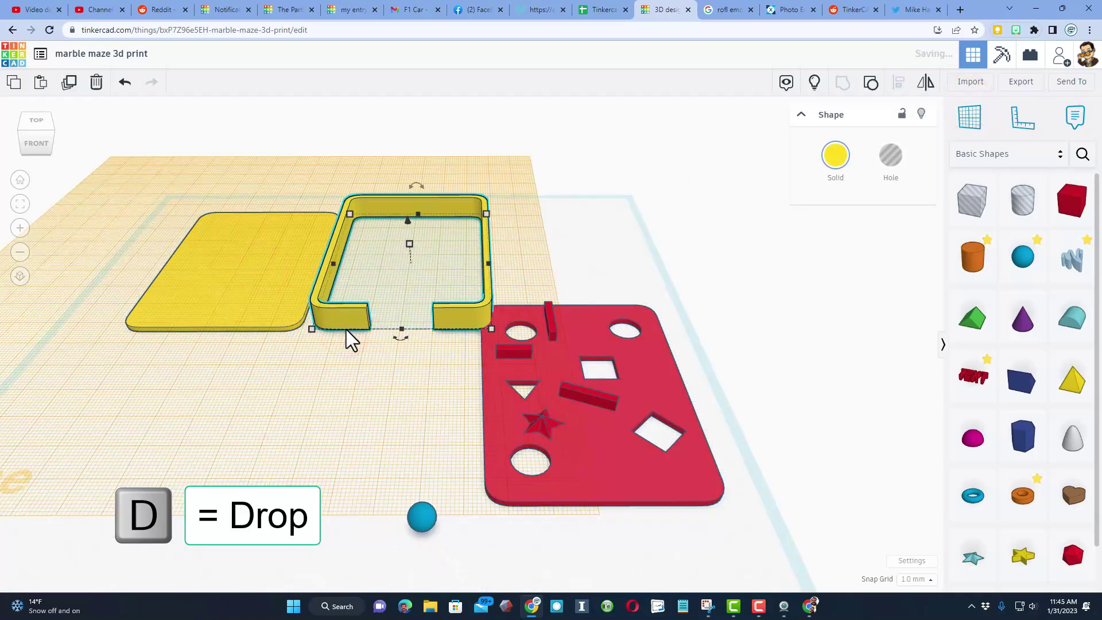
Align the wall's left side and front-to-back position with the plate's edges.
{"action": "left_click_drag", "start_coordinate": [128, 213], "coordinate": [325, 402]}
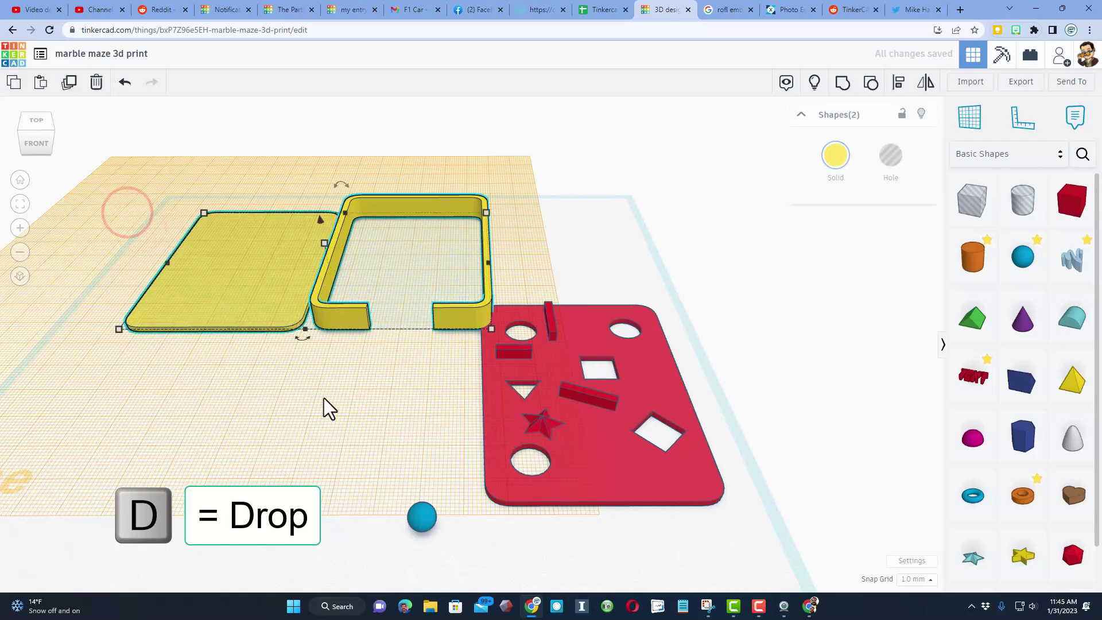
{"action": "left_click", "coordinate": [897, 83]}
{"action": "left_click", "coordinate": [251, 265]}
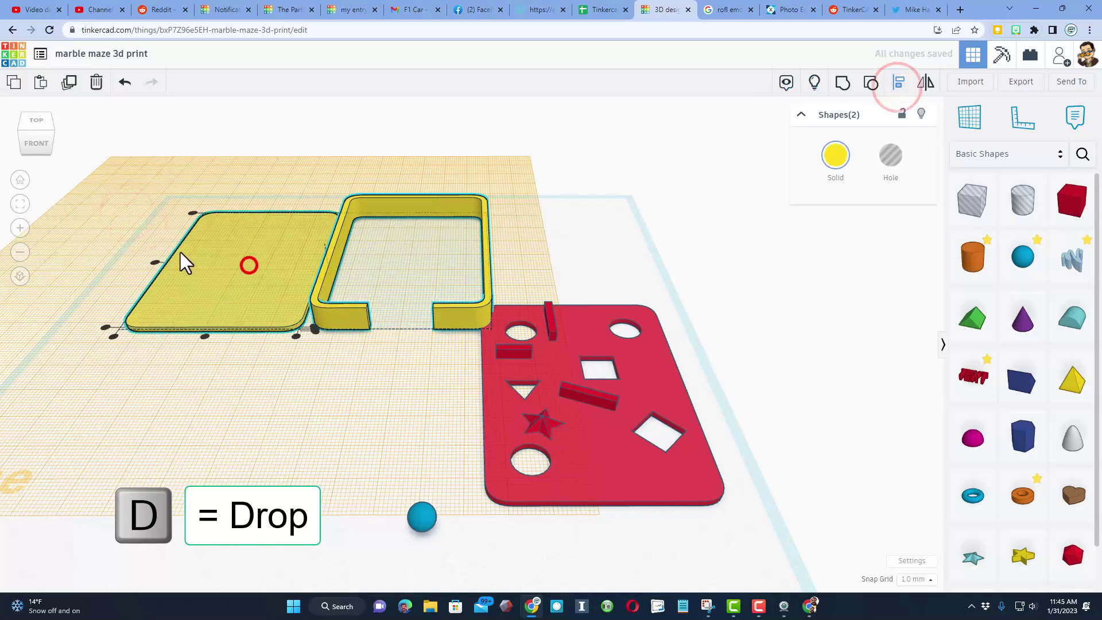
{"action": "left_click", "coordinate": [156, 263]}
{"action": "left_click", "coordinate": [205, 336]}
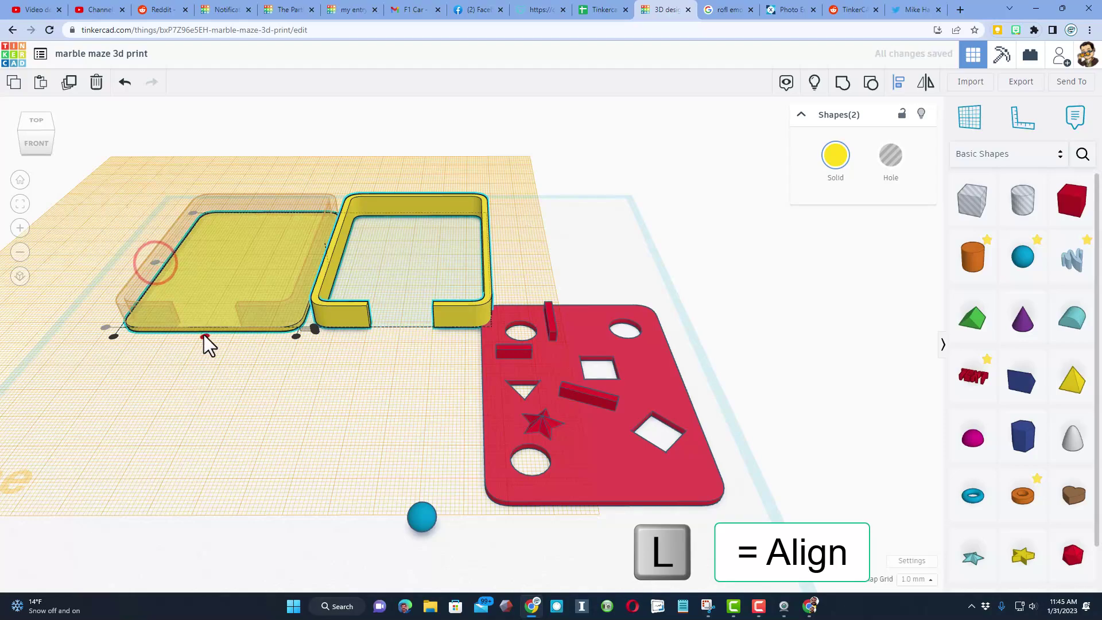
{"action": "left_click", "coordinate": [24, 130]}
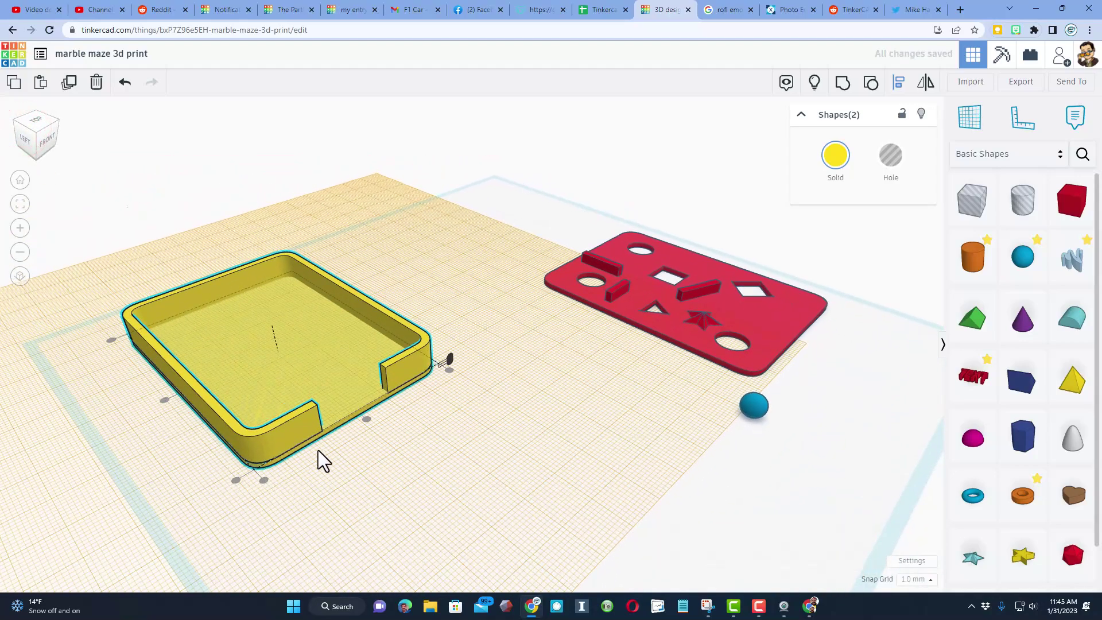
{"action": "right_click_drag", "start_coordinate": [568, 373], "coordinate": [619, 315]}
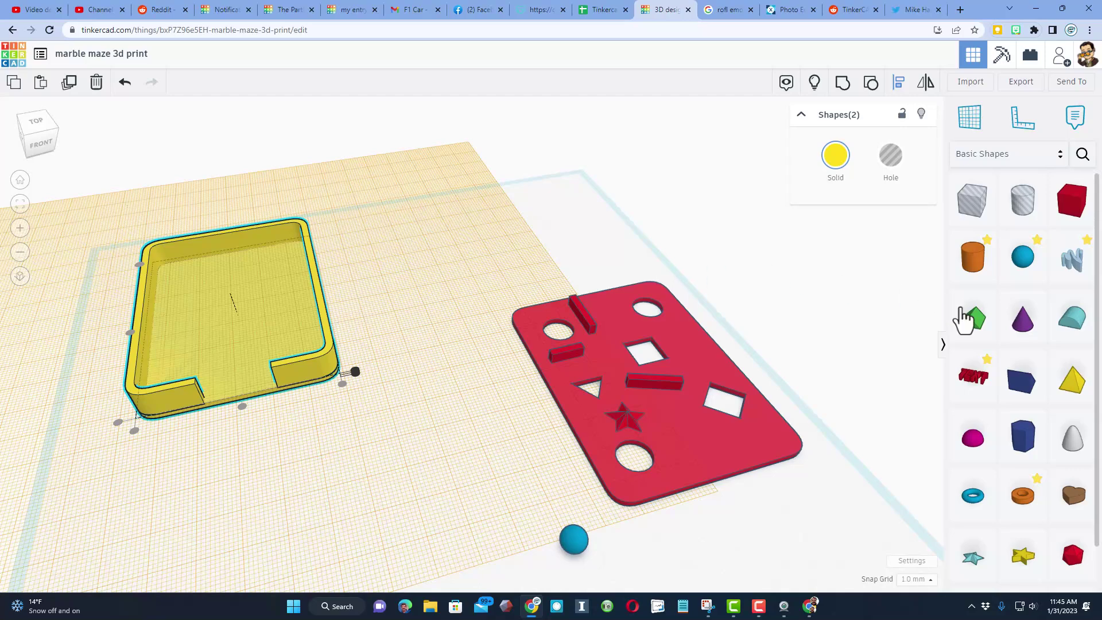
Add a purple cone in the tray with base radius 2.5, top radius 1, and height 8.
{"action": "left_click", "coordinate": [1022, 319]}
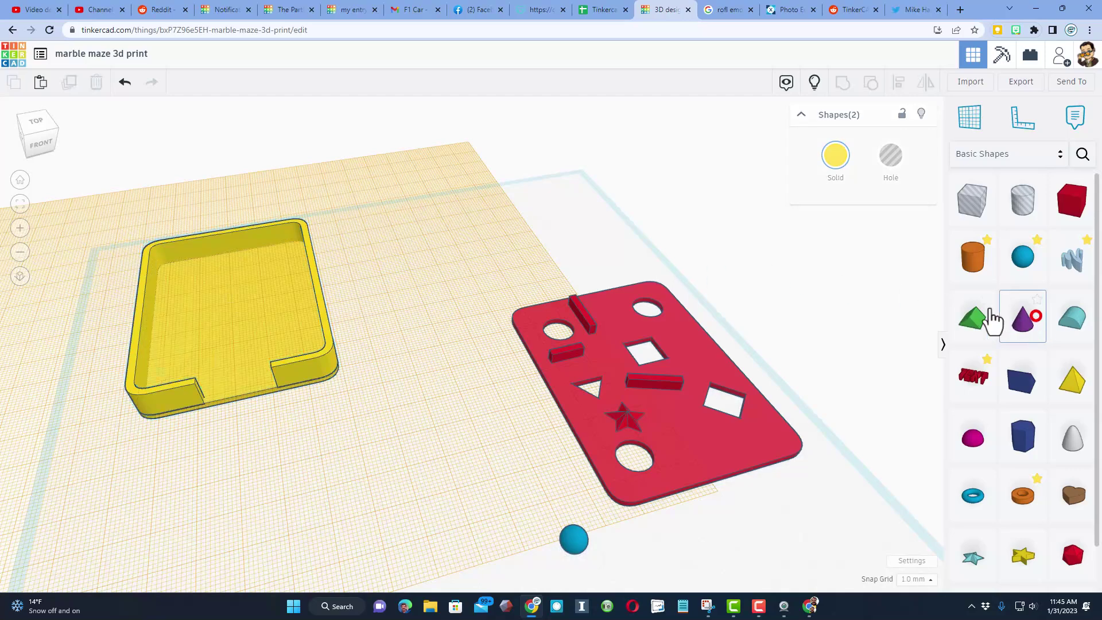
{"action": "left_click", "coordinate": [209, 292]}
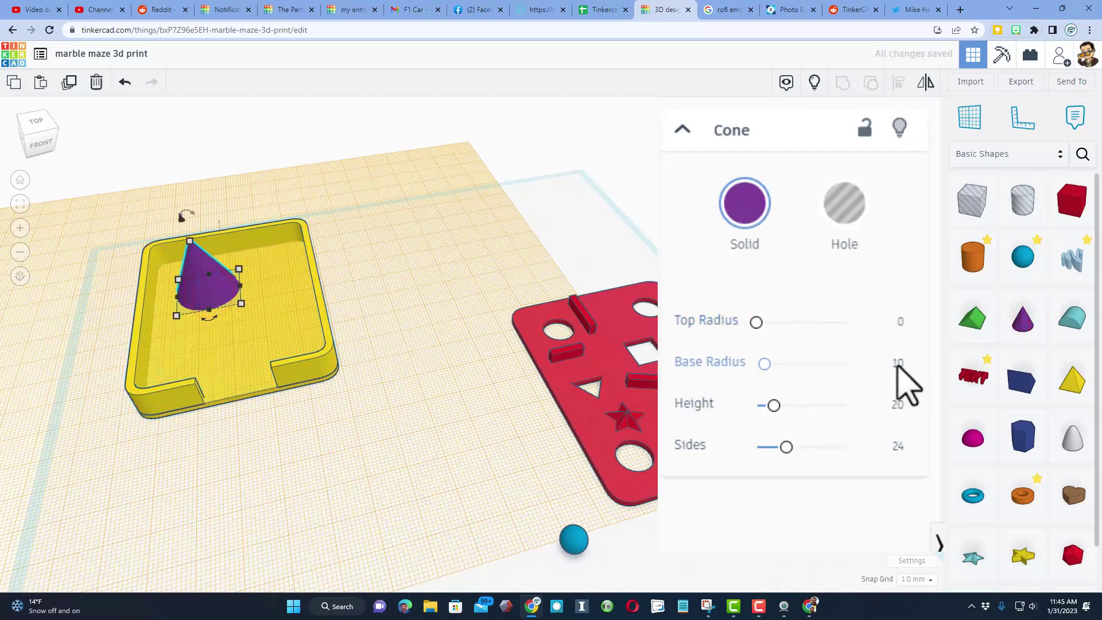
{"action": "left_click", "coordinate": [898, 364]}
{"action": "key", "text": "Return"}
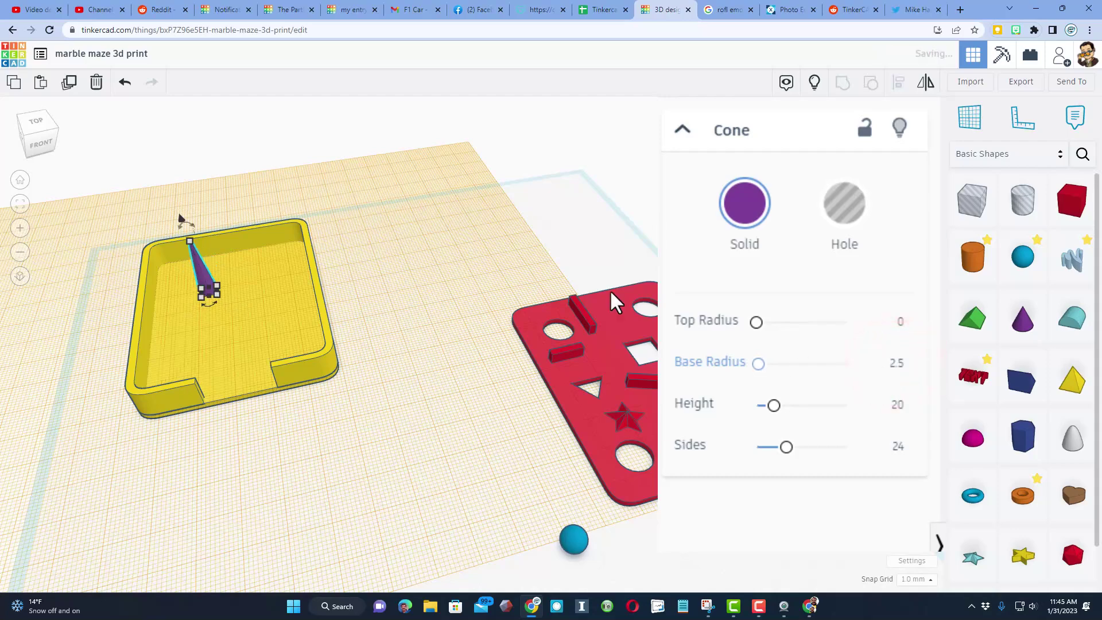
{"action": "left_click", "coordinate": [900, 321]}
{"action": "type", "text": "1"}
{"action": "key", "text": "Return"}
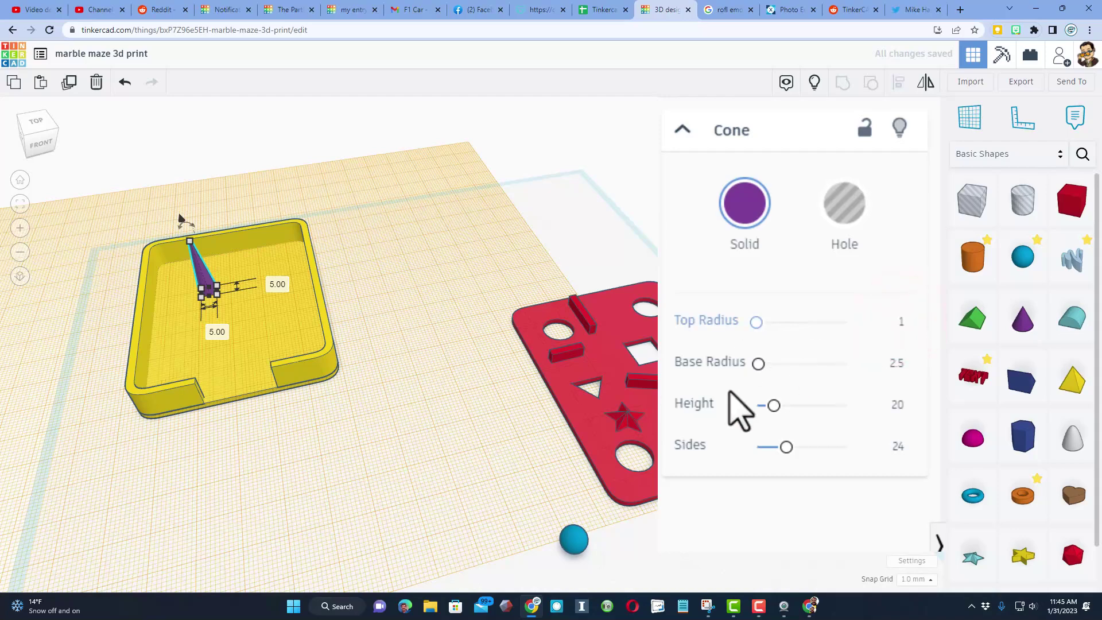
{"action": "left_click", "coordinate": [894, 406]}
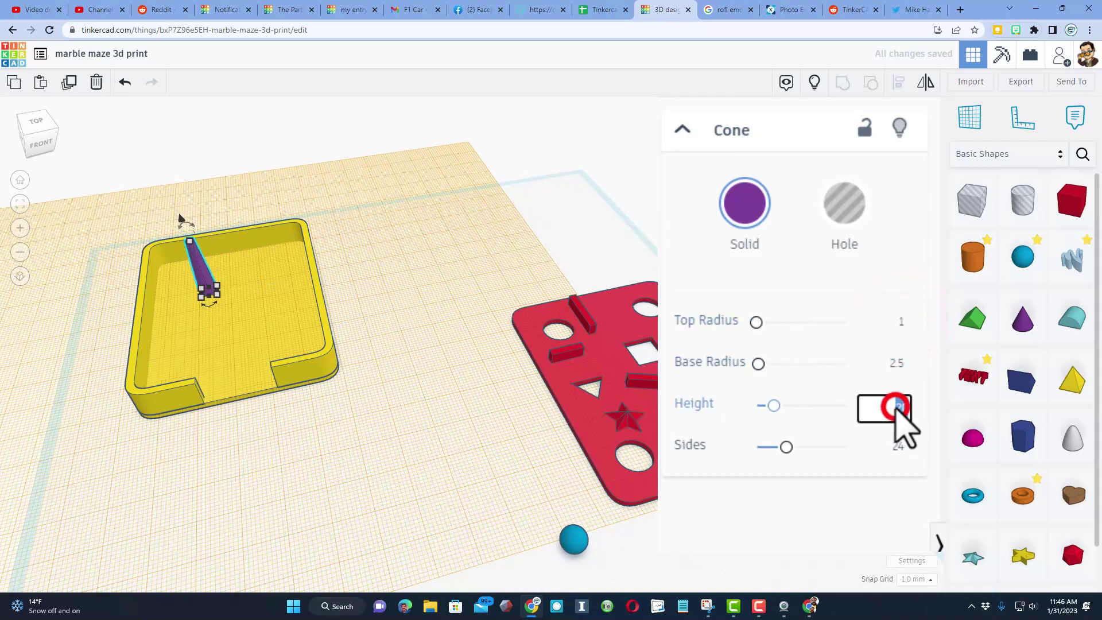
{"action": "type", "text": "8"}
{"action": "key", "text": "Return"}
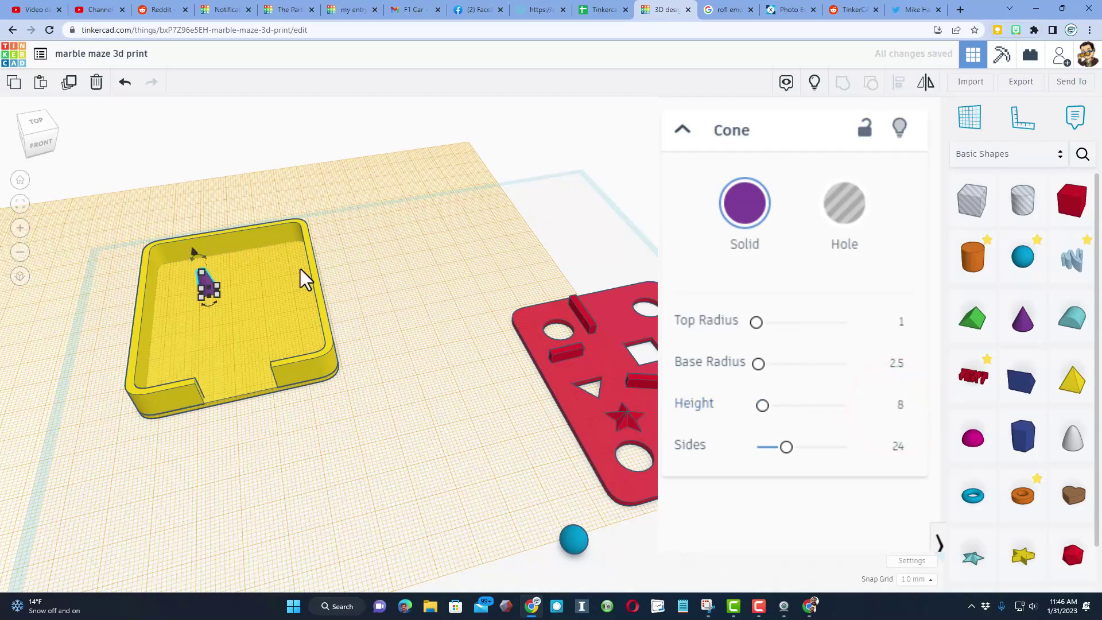
Duplicate the cone into a row of three across the tray.
{"action": "left_click", "coordinate": [437, 294]}
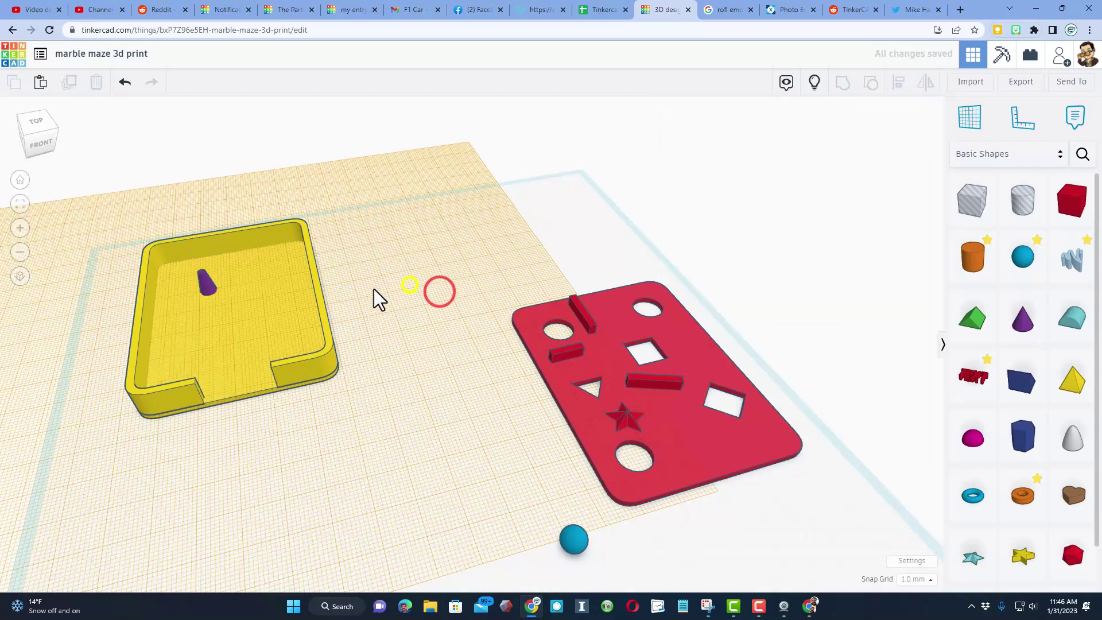
{"action": "left_click", "coordinate": [209, 284]}
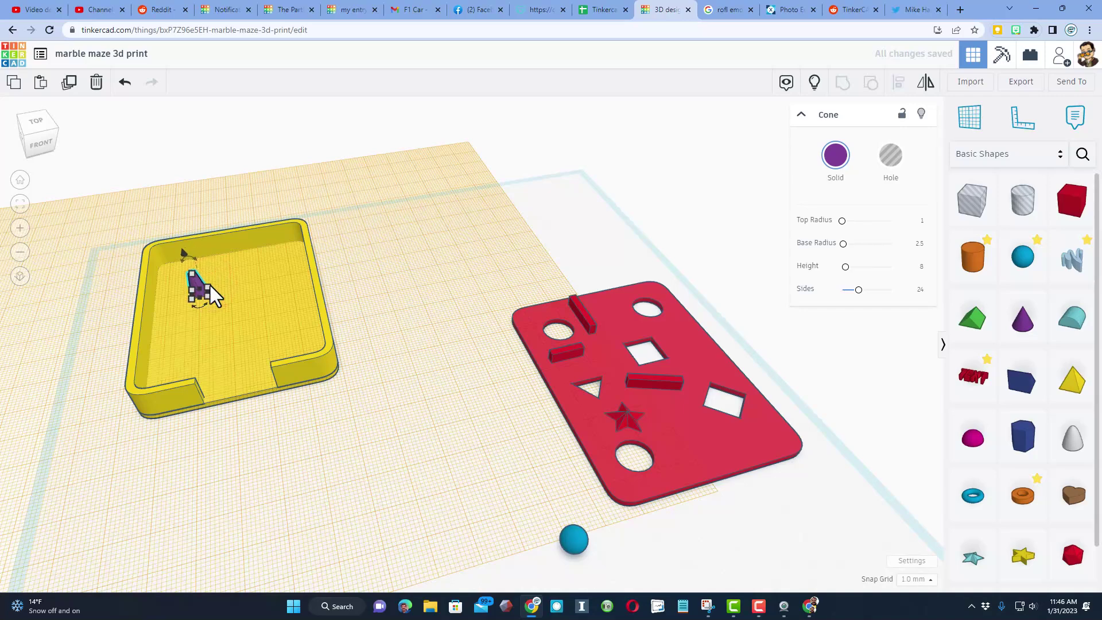
{"action": "key", "text": "ctrl+d"}
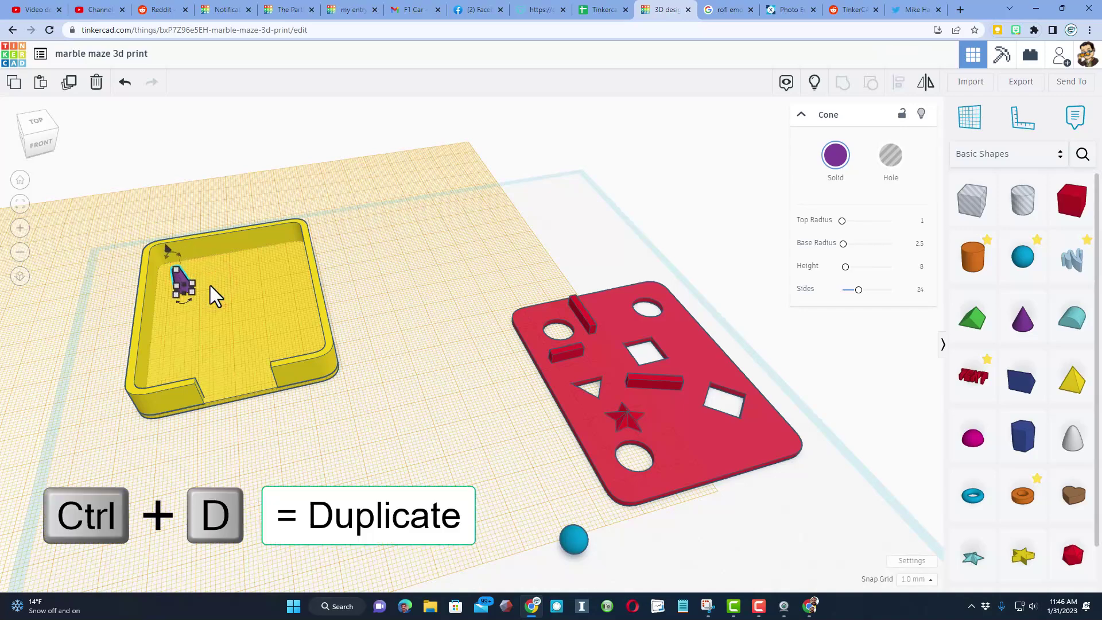
{"action": "key", "text": "ctrl+d"}
{"action": "key", "text": "shift+Right"}
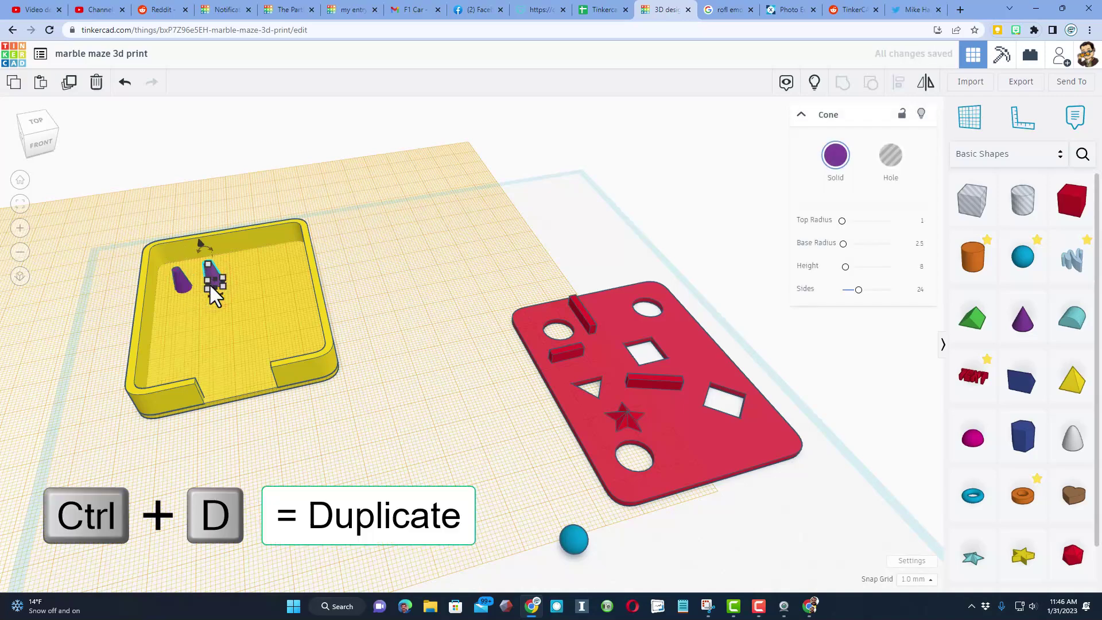
{"action": "key", "text": "Right"}
{"action": "key", "text": "Right"}
{"action": "key", "text": "Right"}
{"action": "key", "text": "Right"}
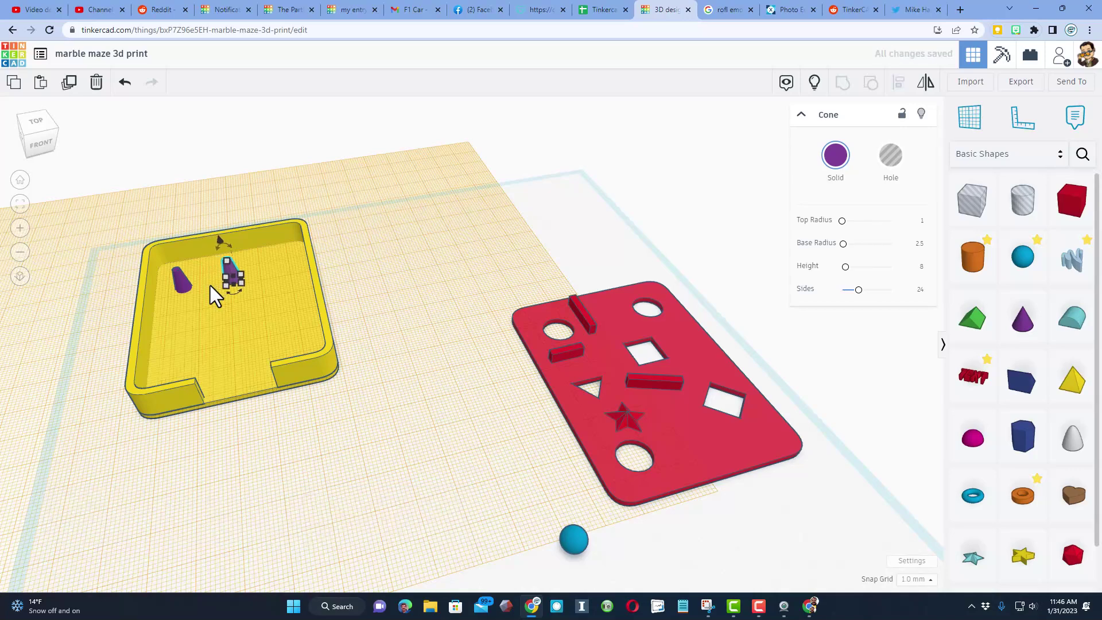
{"action": "key", "text": "ctrl+d"}
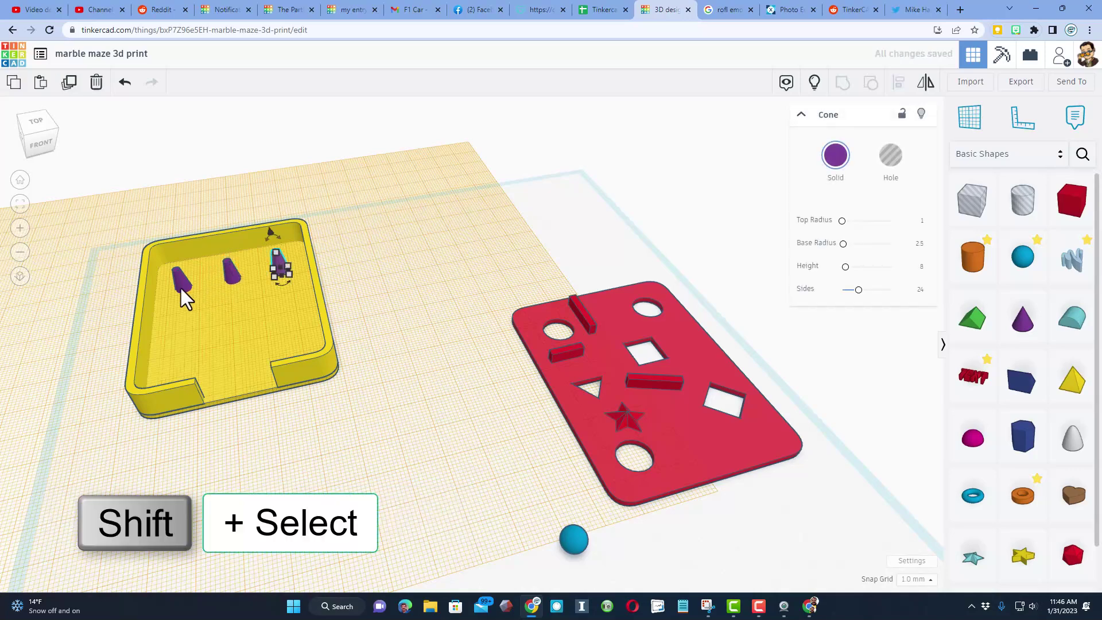
Duplicate the row of three cones twice, moving copies forward to form a 3×3 grid.
{"action": "left_click", "coordinate": [180, 286]}
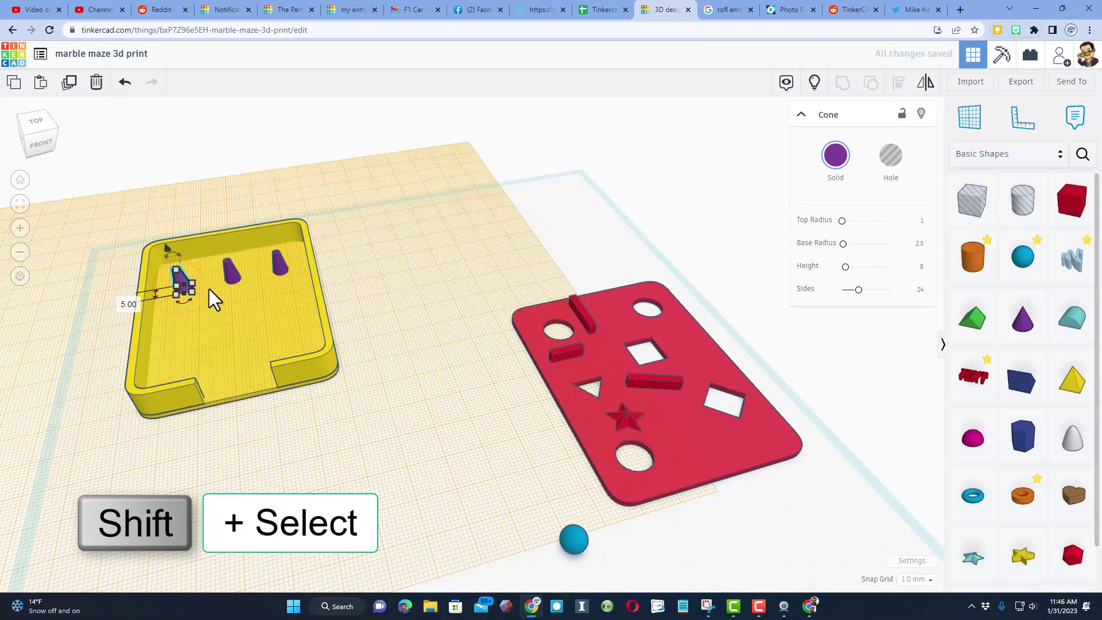
{"action": "left_click", "coordinate": [228, 276], "text": "shift"}
{"action": "left_click", "coordinate": [276, 263], "text": "shift"}
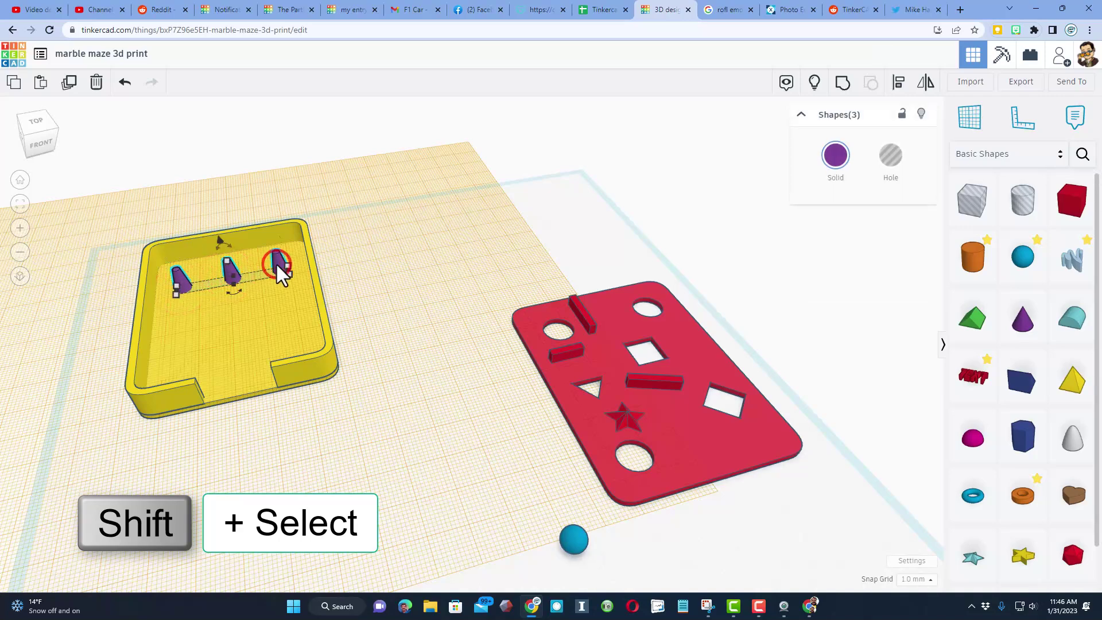
{"action": "key", "text": "ctrl+d"}
{"action": "key", "text": "shift+Down"}
{"action": "key", "text": "shift+Down"}
{"action": "key", "text": "ctrl+d"}
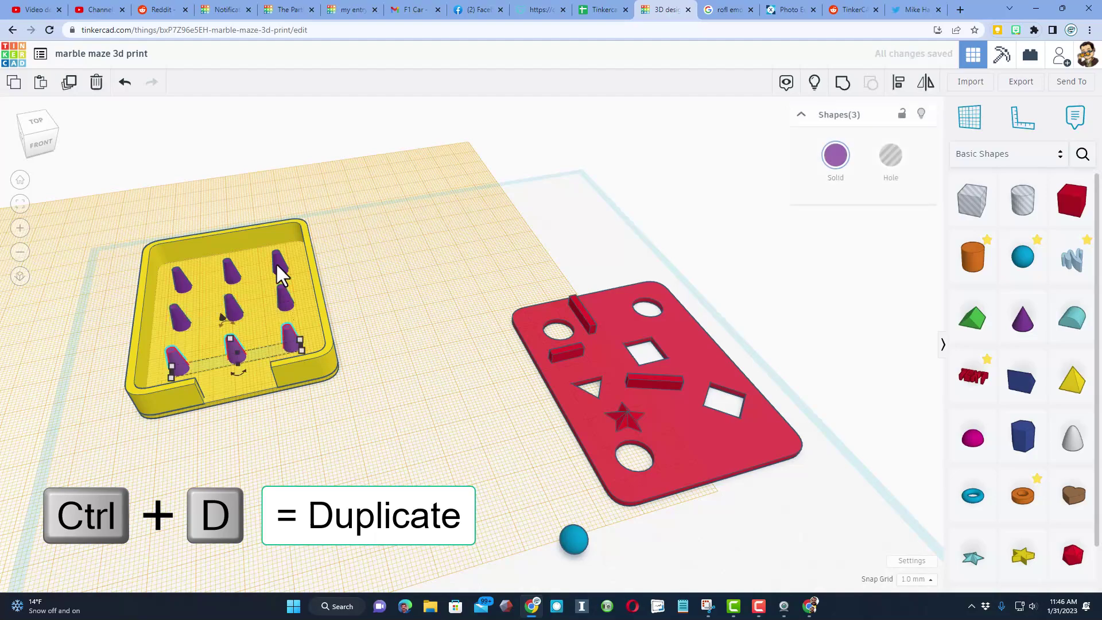
{"action": "left_click", "coordinate": [333, 405]}
{"action": "mouse_move", "coordinate": [347, 413]}
{"action": "right_mouse_down"}
{"action": "mouse_move", "coordinate": [381, 384]}
{"action": "mouse_move", "coordinate": [340, 406]}
{"action": "right_mouse_up"}
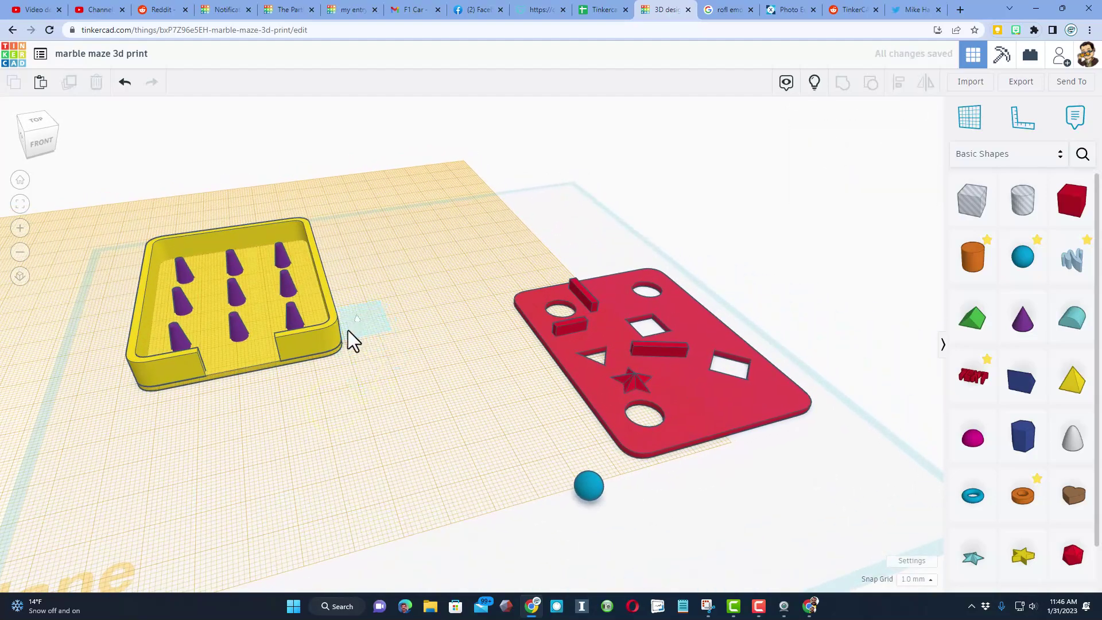
Reset the workplane to the grid and raise the red maze plate.
{"action": "key", "text": "w"}
{"action": "left_click", "coordinate": [333, 318]}
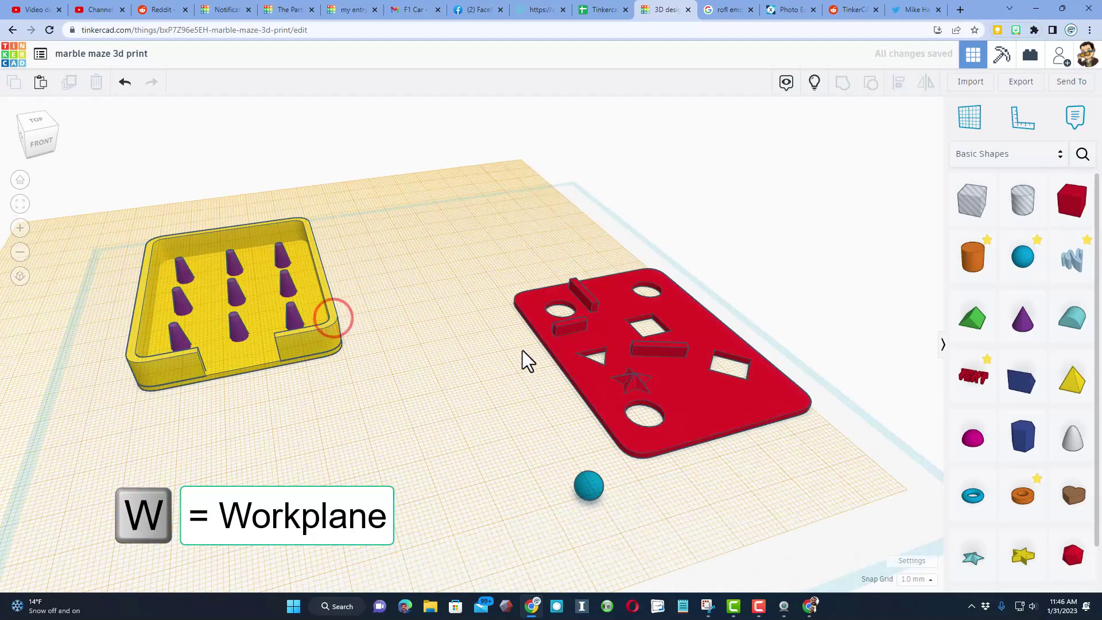
{"action": "left_click", "coordinate": [559, 339]}
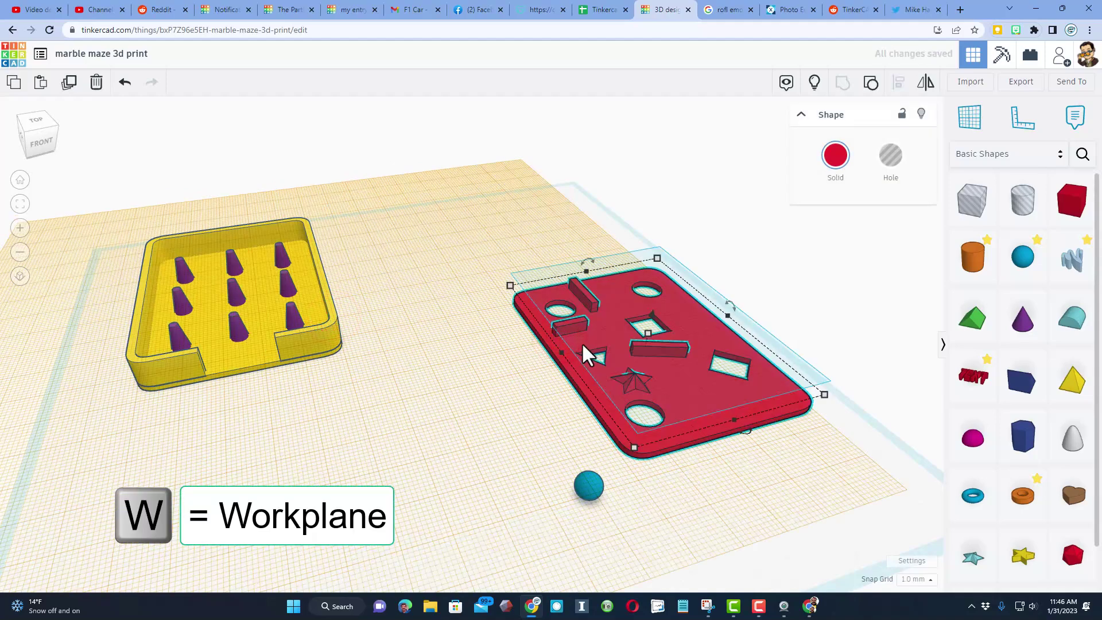
{"action": "left_click", "coordinate": [581, 342]}
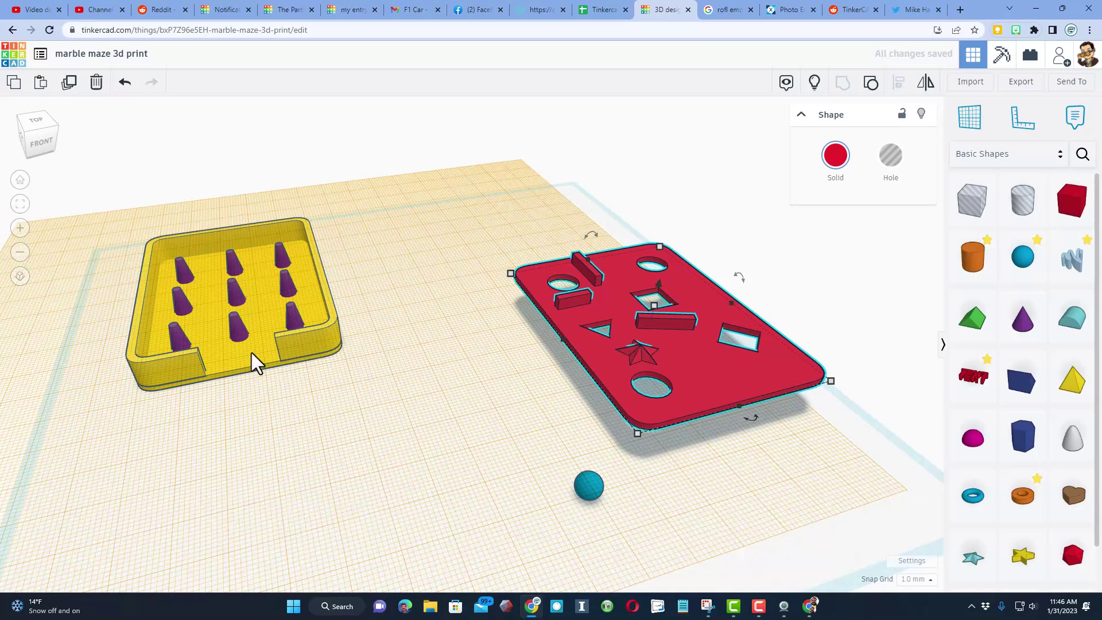
Align the red plate with the yellow tray side to side and front to back.
{"action": "left_click", "coordinate": [178, 369], "text": "shift"}
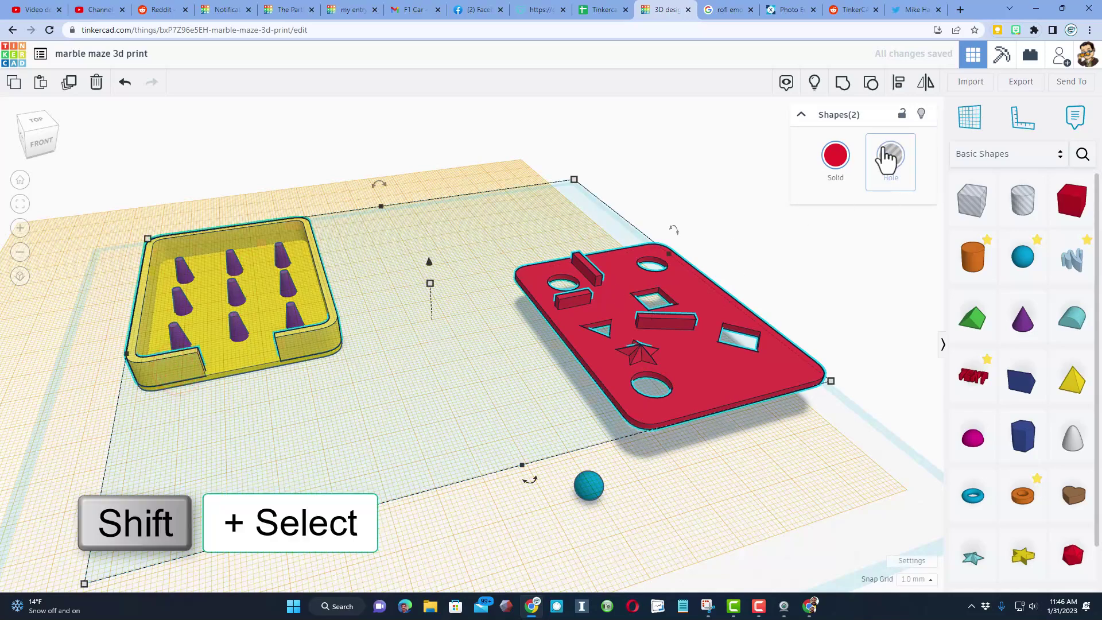
{"action": "left_click", "coordinate": [900, 83]}
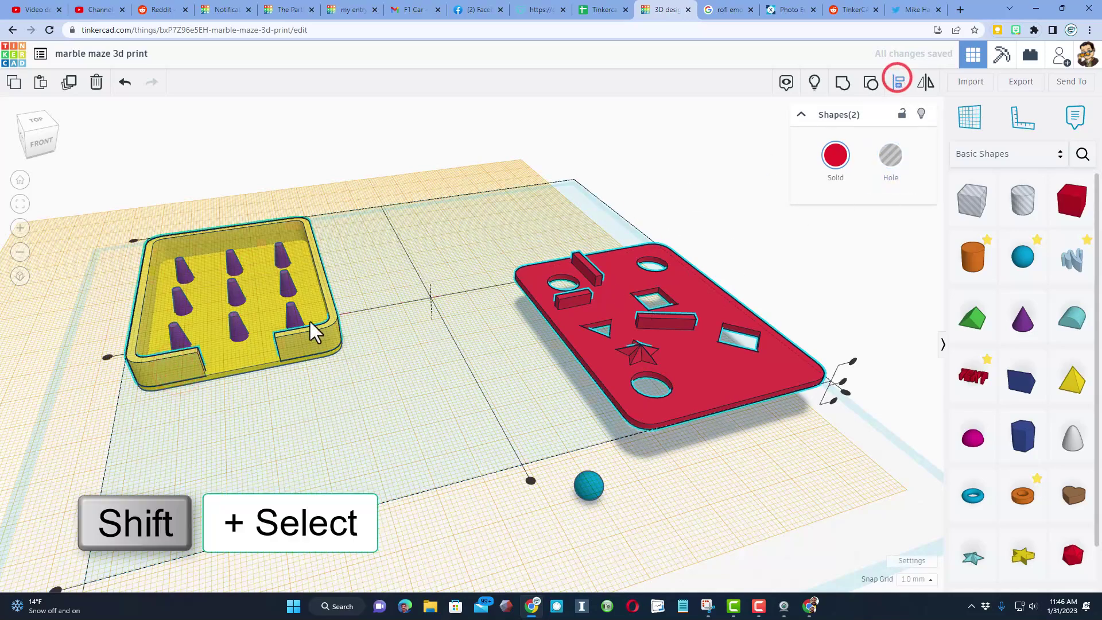
{"action": "left_click", "coordinate": [170, 366]}
{"action": "left_click", "coordinate": [121, 295]}
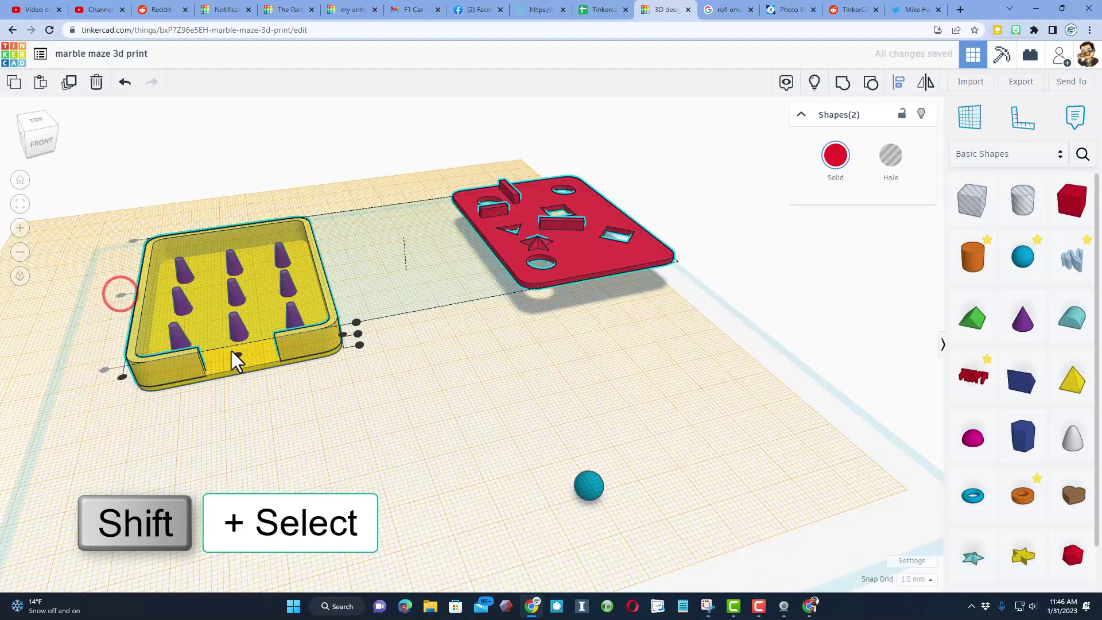
{"action": "left_click", "coordinate": [239, 356]}
{"action": "left_click", "coordinate": [364, 236]}
{"action": "right_click_drag", "start_coordinate": [386, 213], "coordinate": [527, 383]}
{"action": "right_click_drag", "start_coordinate": [492, 428], "coordinate": [336, 400]}
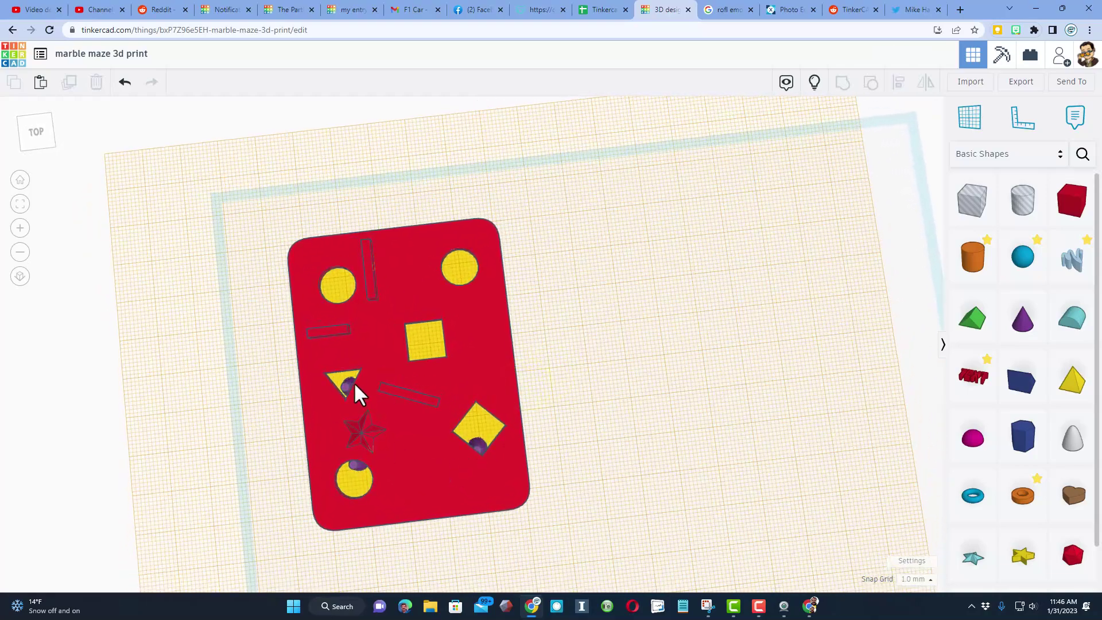
Nudge the cone under the triangle hole toward the back of the triangle.
{"action": "left_click", "coordinate": [345, 382]}
{"action": "scroll", "coordinate": [374, 405], "scroll_direction": "up", "scroll_amount": 3}
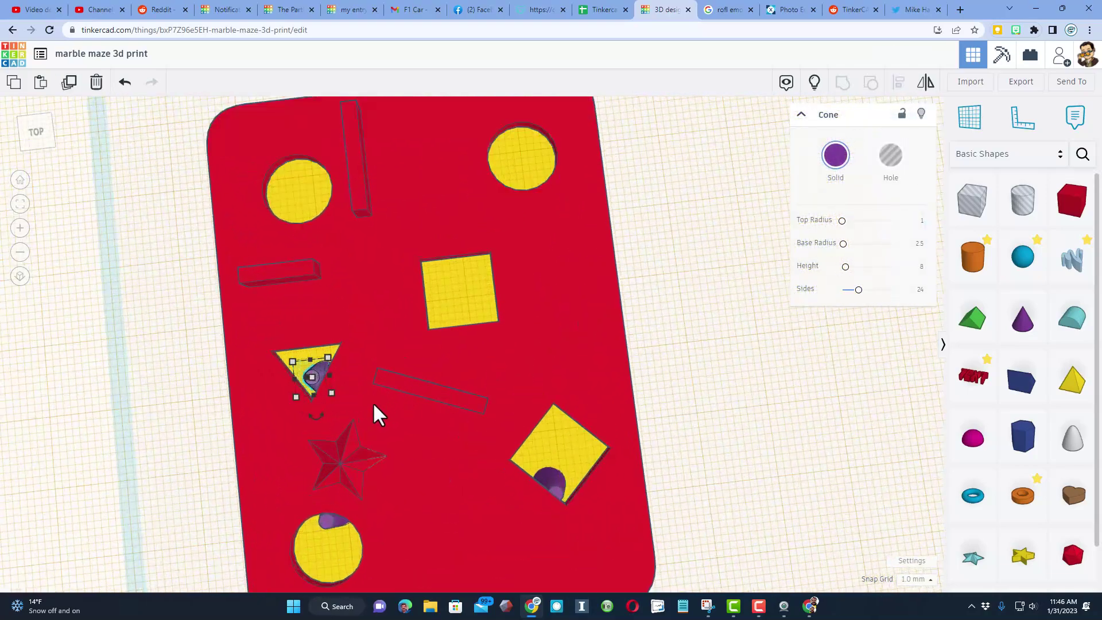
{"action": "mouse_move", "coordinate": [374, 404]}
{"action": "right_mouse_down"}
{"action": "mouse_move", "coordinate": [487, 335]}
{"action": "mouse_move", "coordinate": [477, 340]}
{"action": "right_mouse_up"}
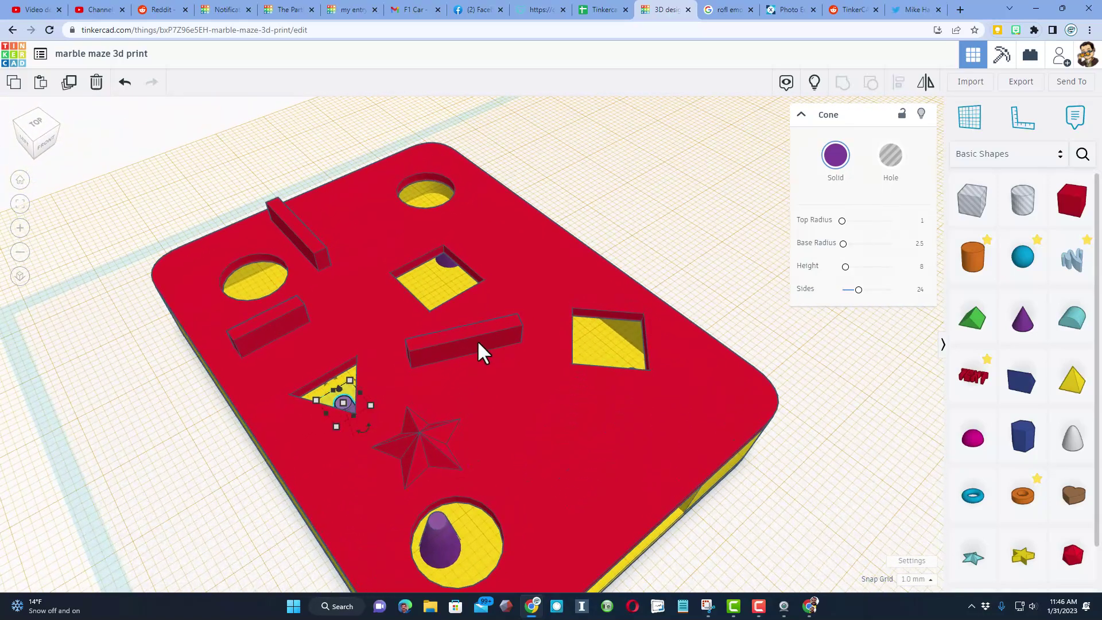
{"action": "key", "text": "Up"}
{"action": "key", "text": "Up"}
{"action": "key", "text": "Up"}
{"action": "key", "text": "Up"}
{"action": "key", "text": "Up"}
{"action": "key", "text": "Up"}
{"action": "key", "text": "Up"}
{"action": "key", "text": "Up"}
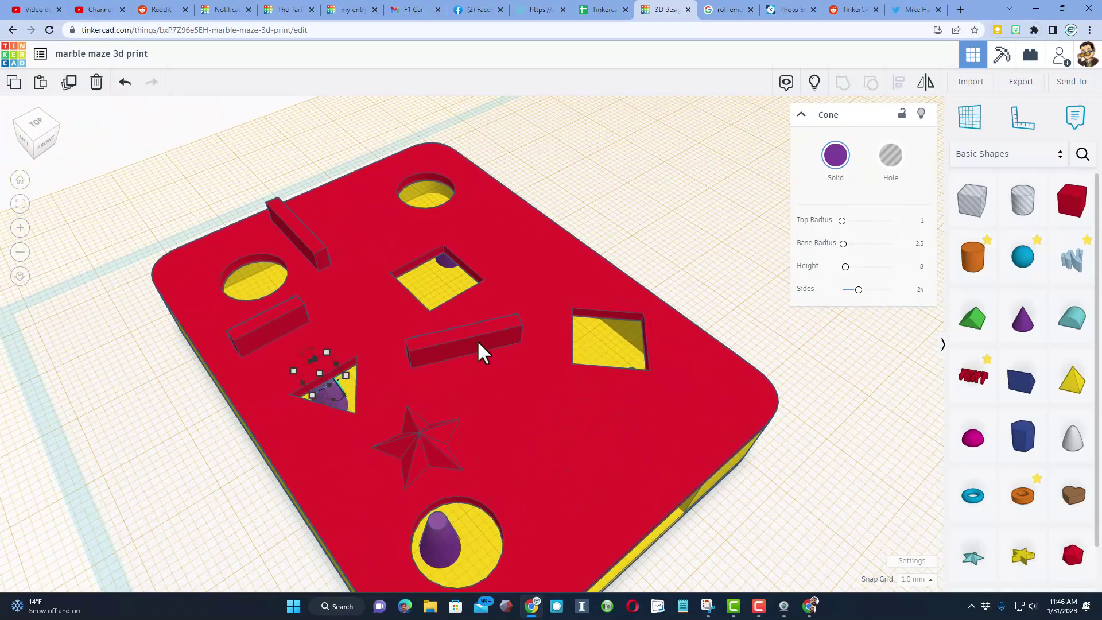
{"action": "mouse_move", "coordinate": [477, 340]}
{"action": "right_mouse_down"}
{"action": "mouse_move", "coordinate": [443, 369]}
{"action": "mouse_move", "coordinate": [510, 416]}
{"action": "mouse_move", "coordinate": [560, 483]}
{"action": "right_mouse_up"}
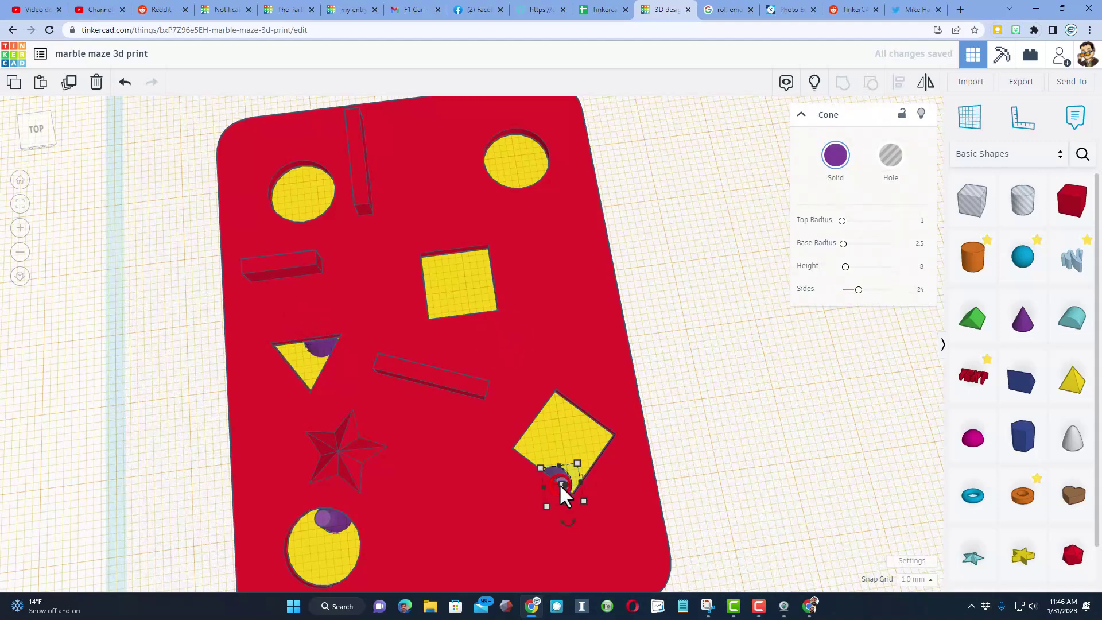
Make the red plate transparent and nudge the bottom-left circle-hole cone up-left.
{"action": "key", "text": "t"}
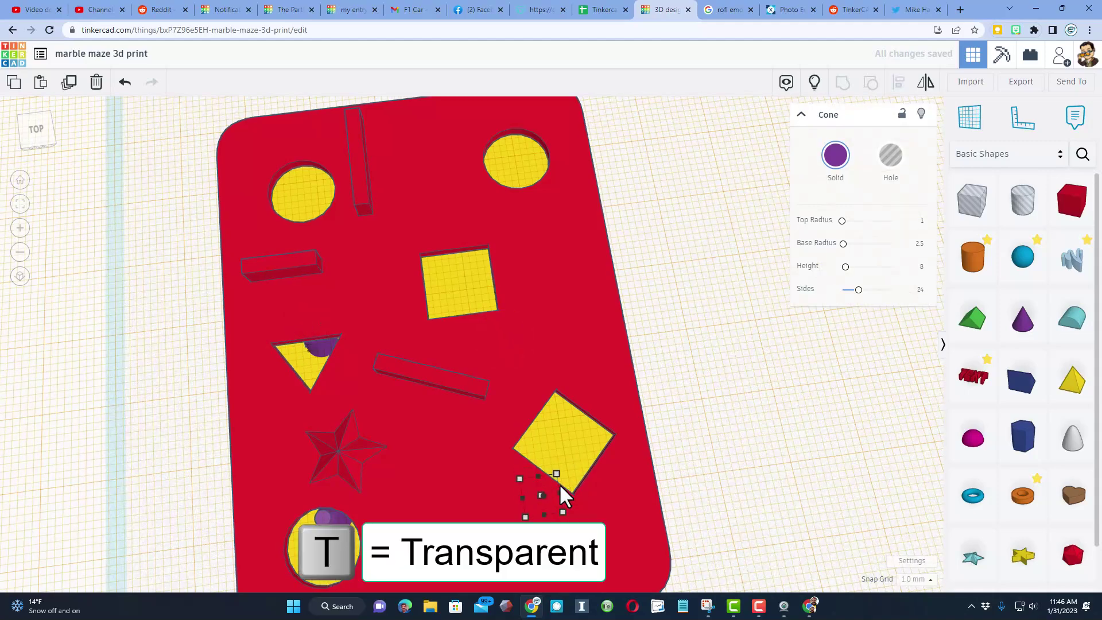
{"action": "left_click", "coordinate": [416, 416]}
{"action": "key", "text": "t"}
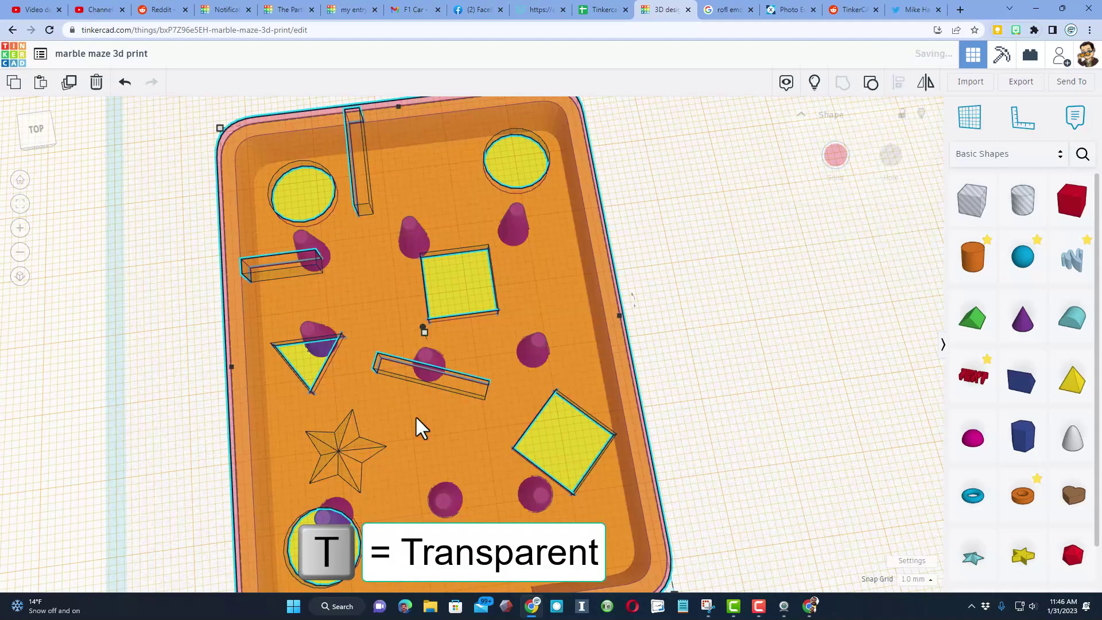
{"action": "right_click_drag", "start_coordinate": [415, 415], "coordinate": [385, 395]}
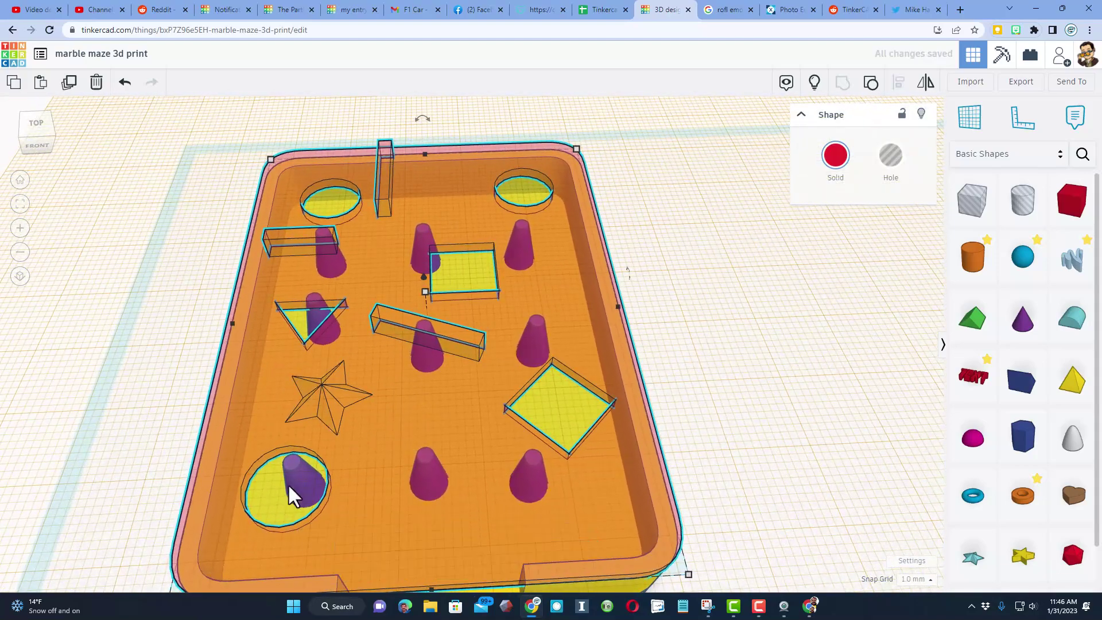
{"action": "left_click", "coordinate": [302, 472]}
{"action": "key", "text": "Up"}
{"action": "key", "text": "Up"}
{"action": "key", "text": "Up"}
{"action": "key", "text": "Left"}
{"action": "key", "text": "Left"}
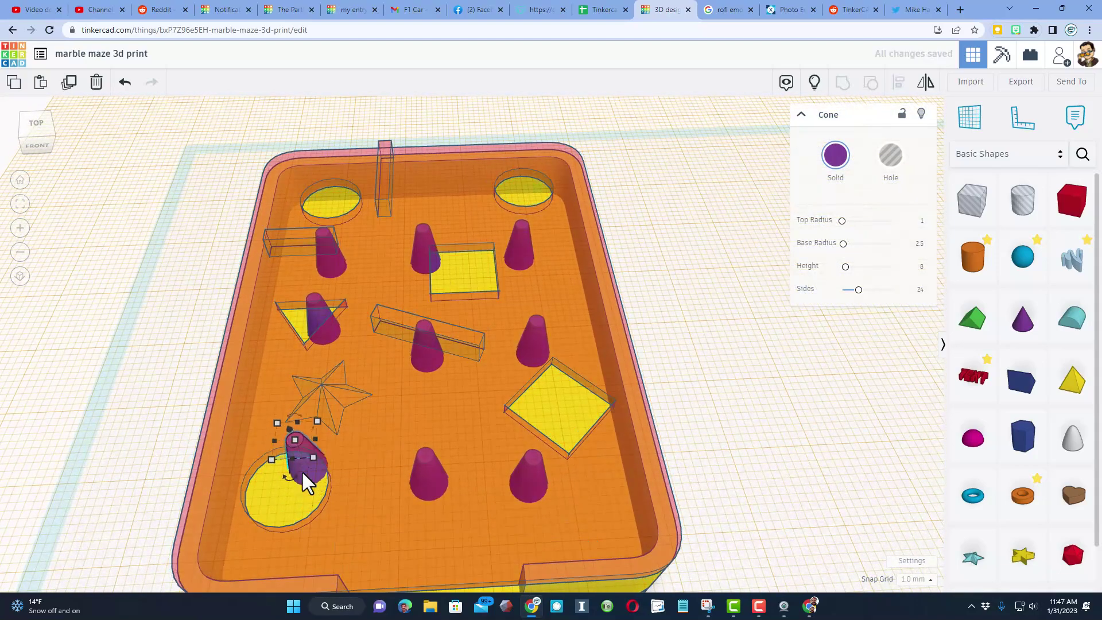
Make all shapes solid again and inspect the maze from above.
{"action": "right_click_drag", "start_coordinate": [388, 336], "coordinate": [368, 395]}
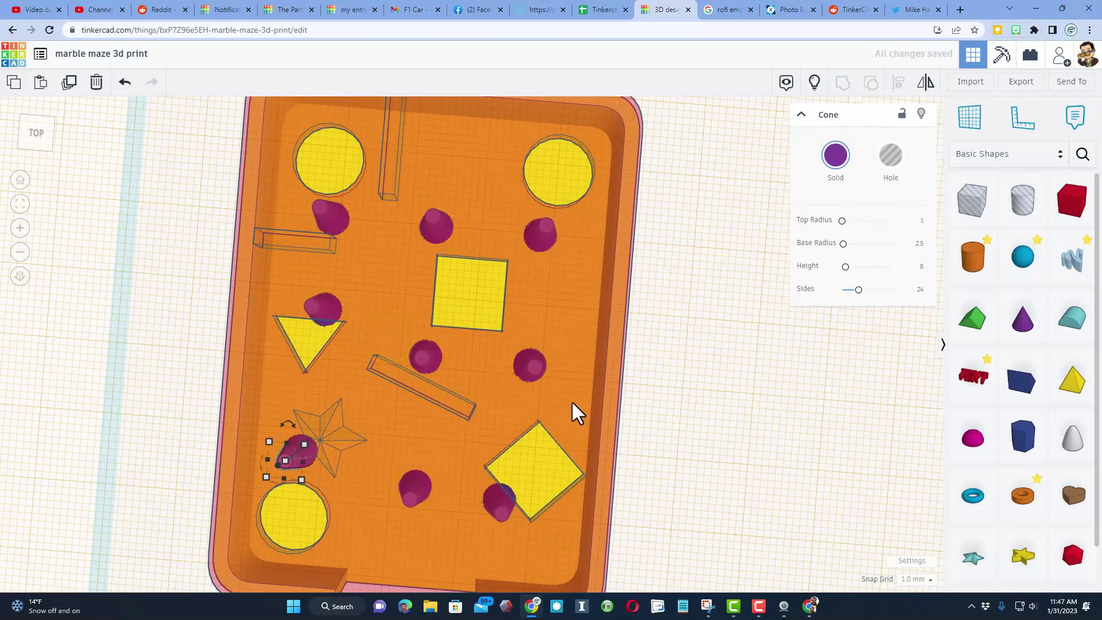
{"action": "right_click_drag", "start_coordinate": [577, 412], "coordinate": [625, 364]}
{"action": "scroll", "coordinate": [430, 456], "scroll_direction": "up", "scroll_amount": 3}
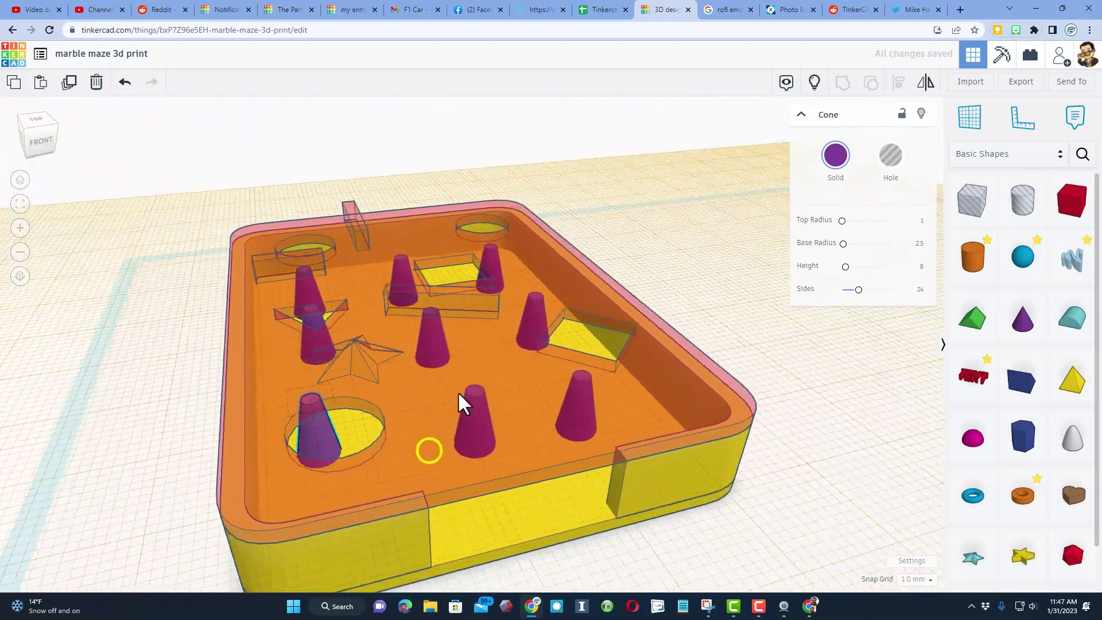
{"action": "scroll", "coordinate": [425, 405], "scroll_direction": "down", "scroll_amount": 3}
{"action": "right_click_drag", "start_coordinate": [399, 419], "coordinate": [356, 460]}
{"action": "scroll", "coordinate": [409, 424], "scroll_direction": "up", "scroll_amount": 2}
{"action": "key", "text": "ctrl+a"}
{"action": "key", "text": "t"}
{"action": "right_click_drag", "start_coordinate": [483, 474], "coordinate": [675, 433]}
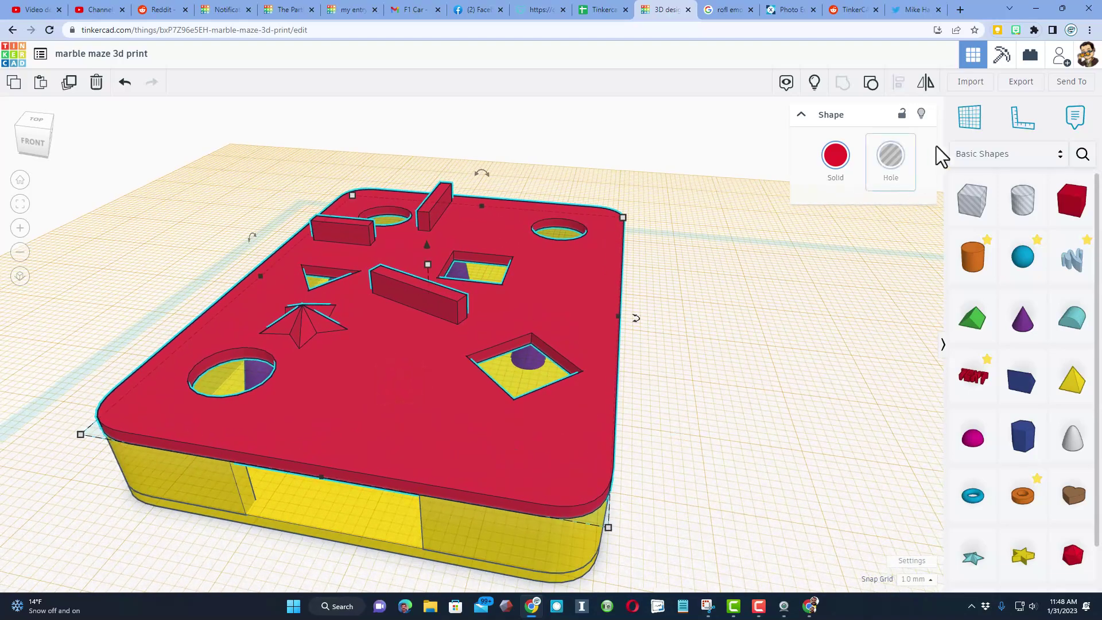
Set the workplane on the red plate's top and drop a copy of the yellow tray onto it.
{"action": "left_click", "coordinate": [964, 117]}
{"action": "left_click", "coordinate": [525, 429]}
{"action": "right_click_drag", "start_coordinate": [525, 430], "coordinate": [529, 456]}
{"action": "left_click", "coordinate": [544, 498]}
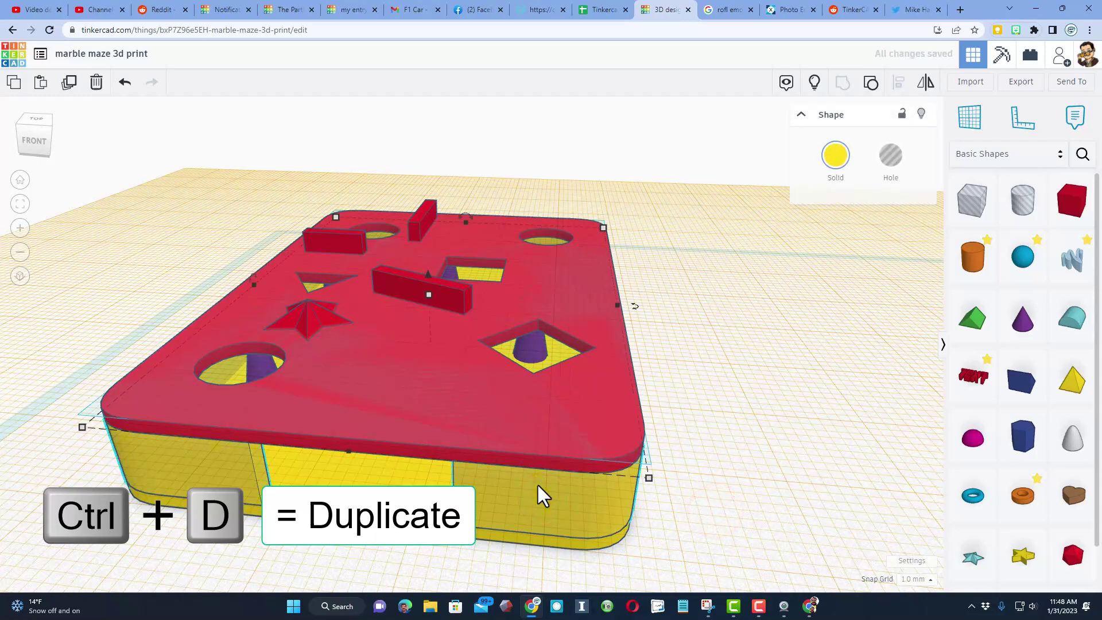
{"action": "key", "text": "d"}
Ungroup the copied tray and delete its hole box, leaving only the SoftBox walls.
{"action": "left_click", "coordinate": [798, 456]}
{"action": "left_click", "coordinate": [605, 411]}
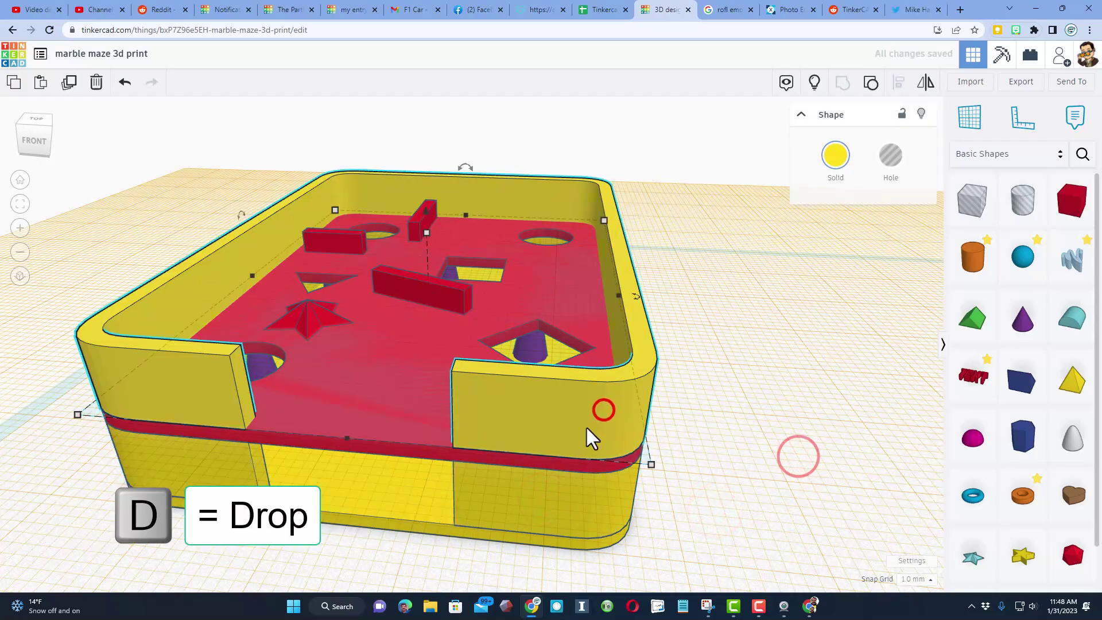
{"action": "left_click", "coordinate": [871, 82]}
{"action": "left_click", "coordinate": [712, 336]}
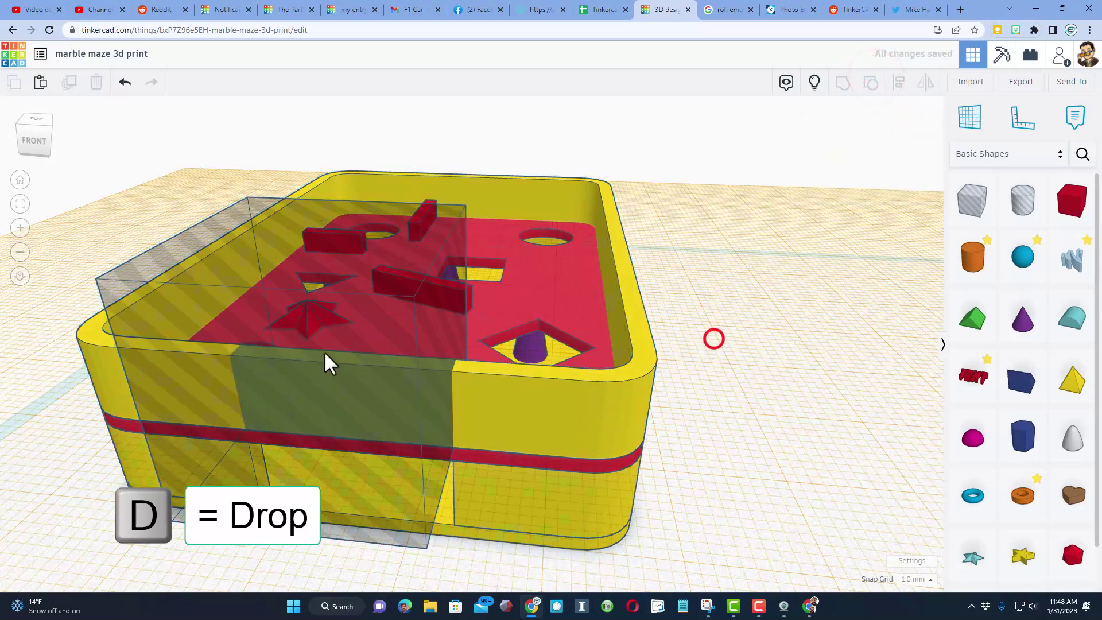
{"action": "left_click", "coordinate": [323, 350]}
{"action": "key", "text": "Delete"}
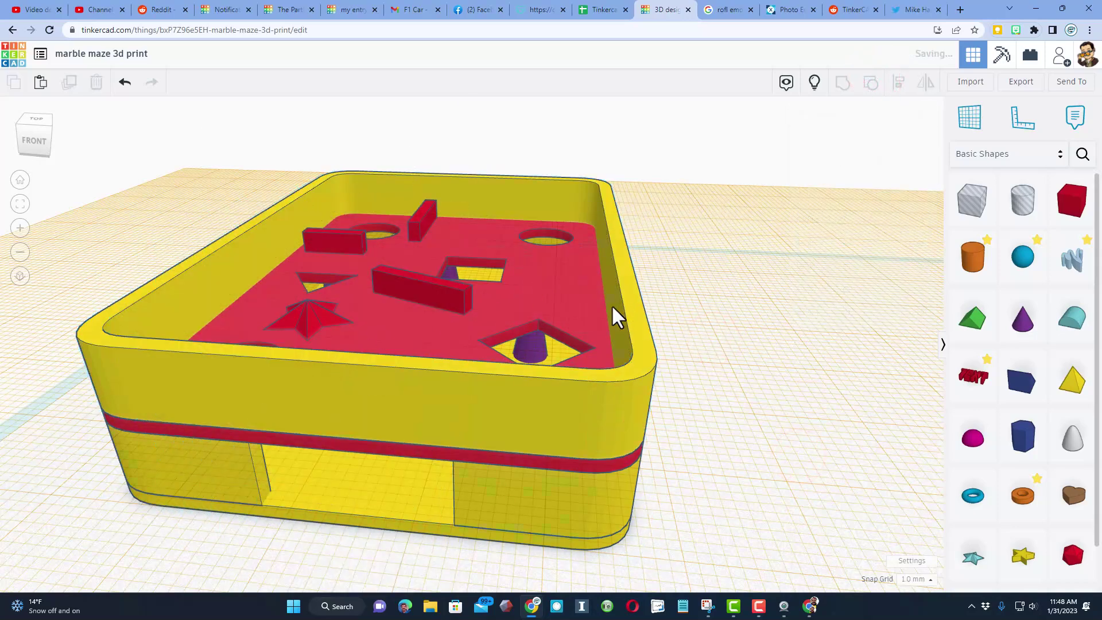
Set the SoftBox rim to Z Dim 5 and Wall 1.5.
{"action": "left_click", "coordinate": [613, 308]}
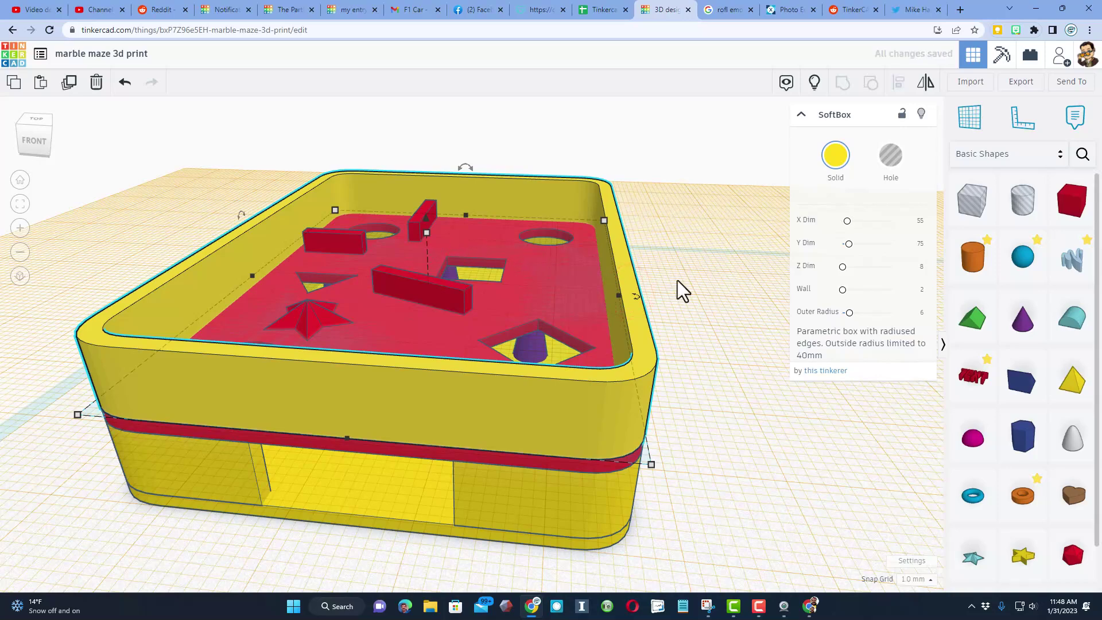
{"action": "left_click", "coordinate": [922, 264]}
{"action": "key", "text": "Tab"}
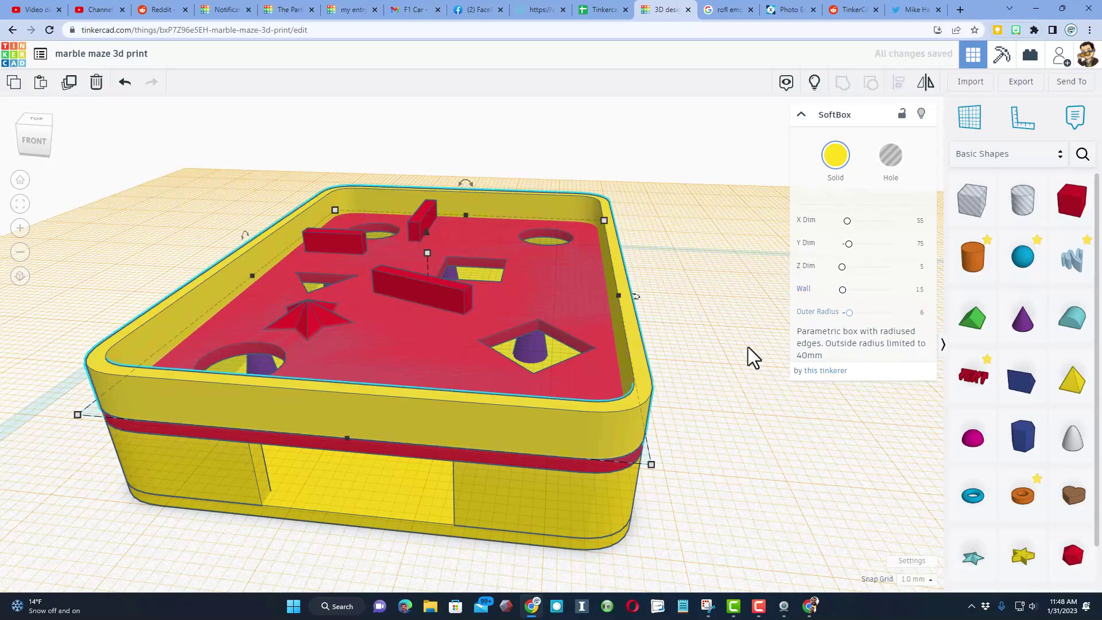
{"action": "right_click_drag", "start_coordinate": [635, 372], "coordinate": [607, 389]}
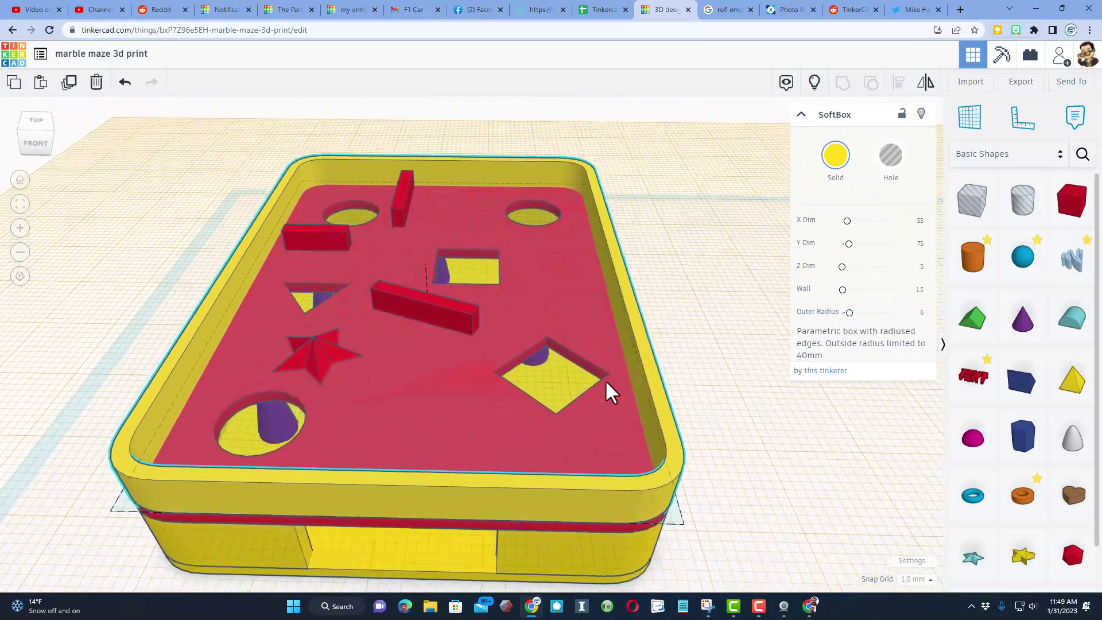
{"action": "left_click_drag", "start_coordinate": [970, 258], "coordinate": [498, 402]}
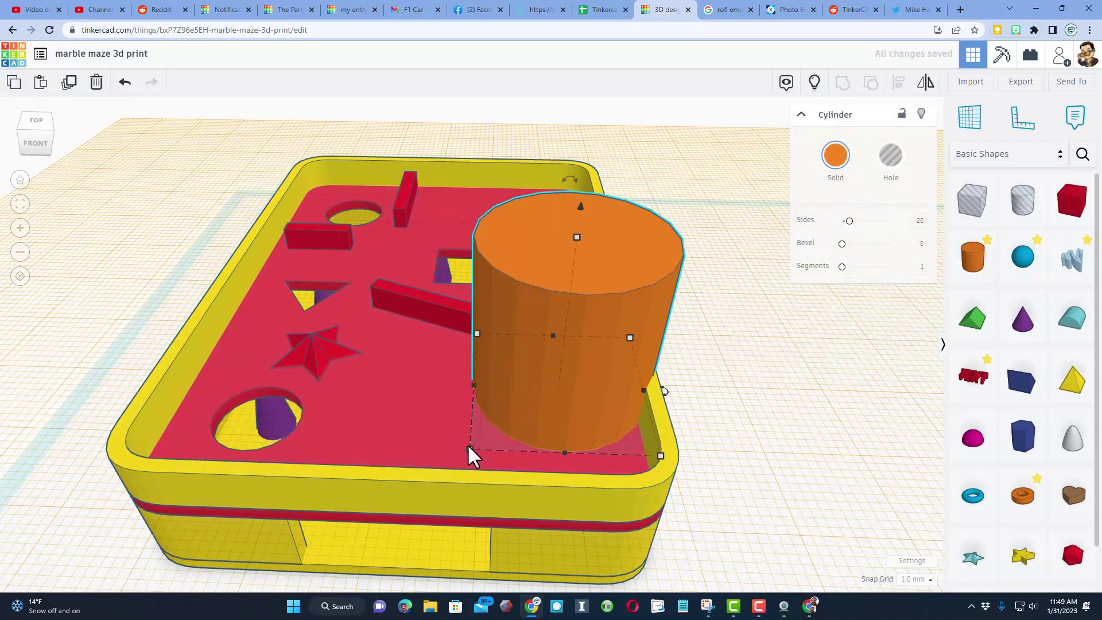
Resize the orange cylinder to a 3.00 x 3.00 post and move it against the right wall beside the diamond hole.
{"action": "left_click_drag", "start_coordinate": [469, 447], "coordinate": [609, 351]}
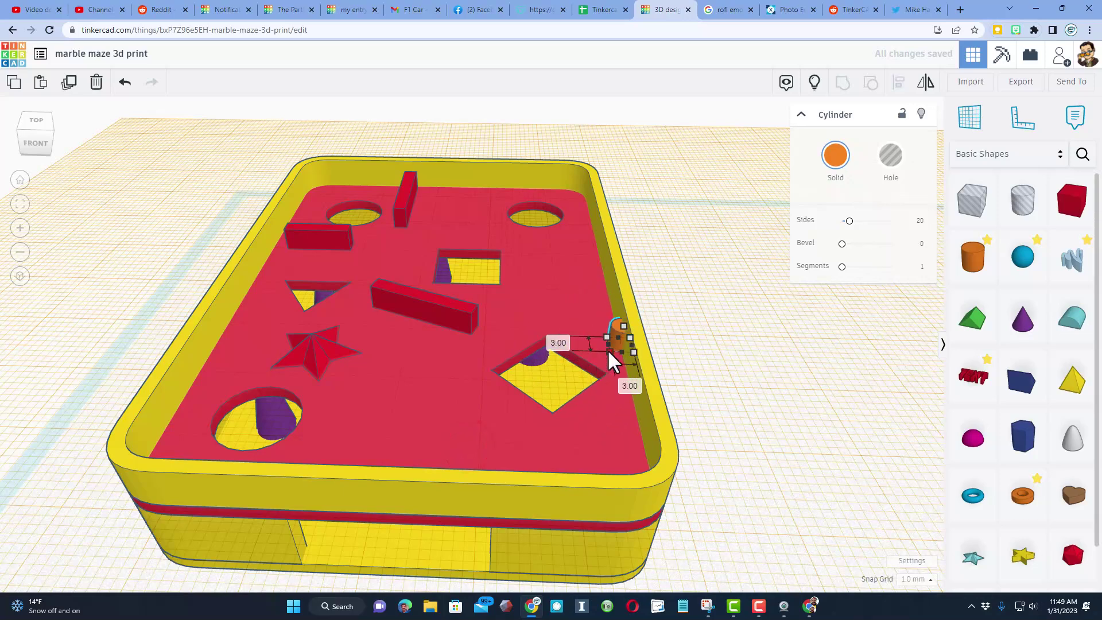
{"action": "key", "text": "Down"}
{"action": "key", "text": "Down"}
{"action": "key", "text": "Down"}
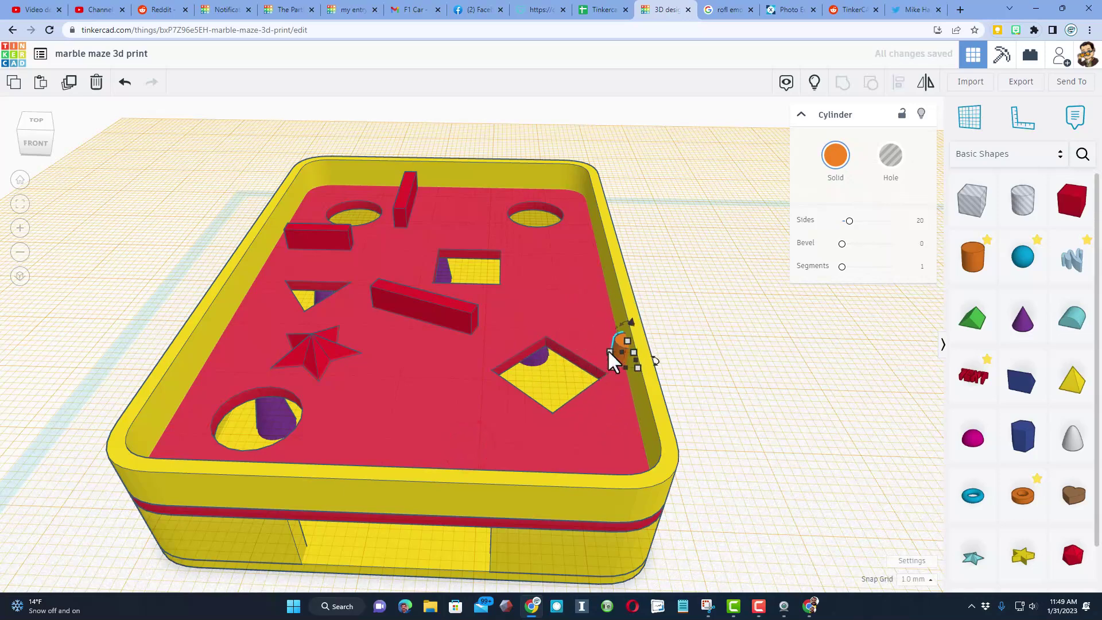
{"action": "key", "text": "Down"}
{"action": "key", "text": "Down"}
{"action": "key", "text": "Down"}
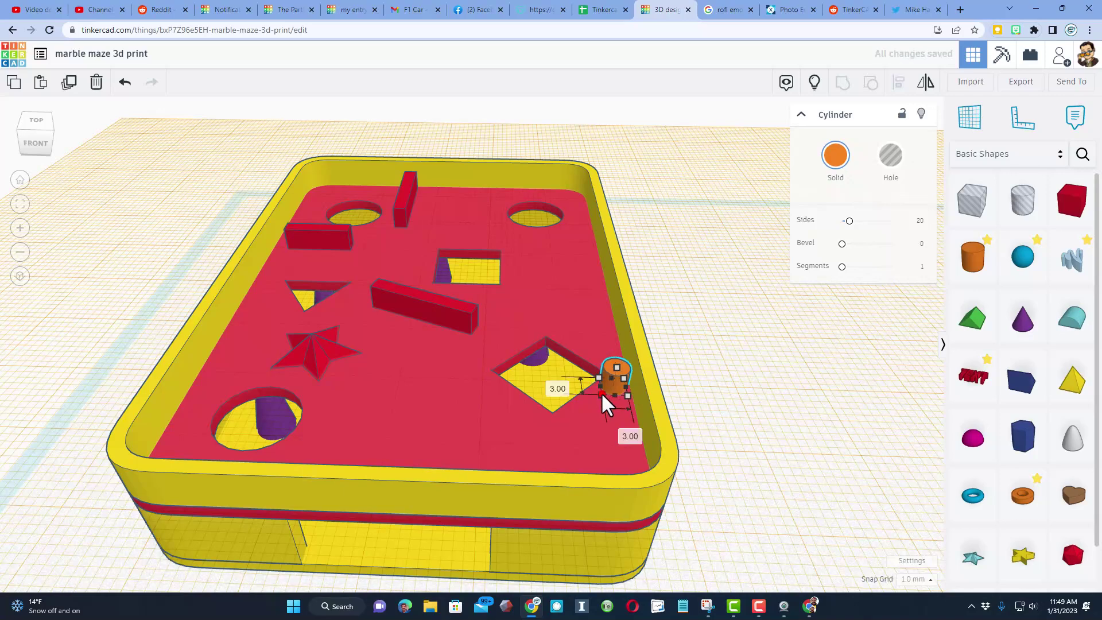
{"action": "scroll", "coordinate": [613, 378], "scroll_direction": "up", "scroll_amount": 3}
{"action": "scroll", "coordinate": [614, 378], "scroll_direction": "up", "scroll_amount": 3}
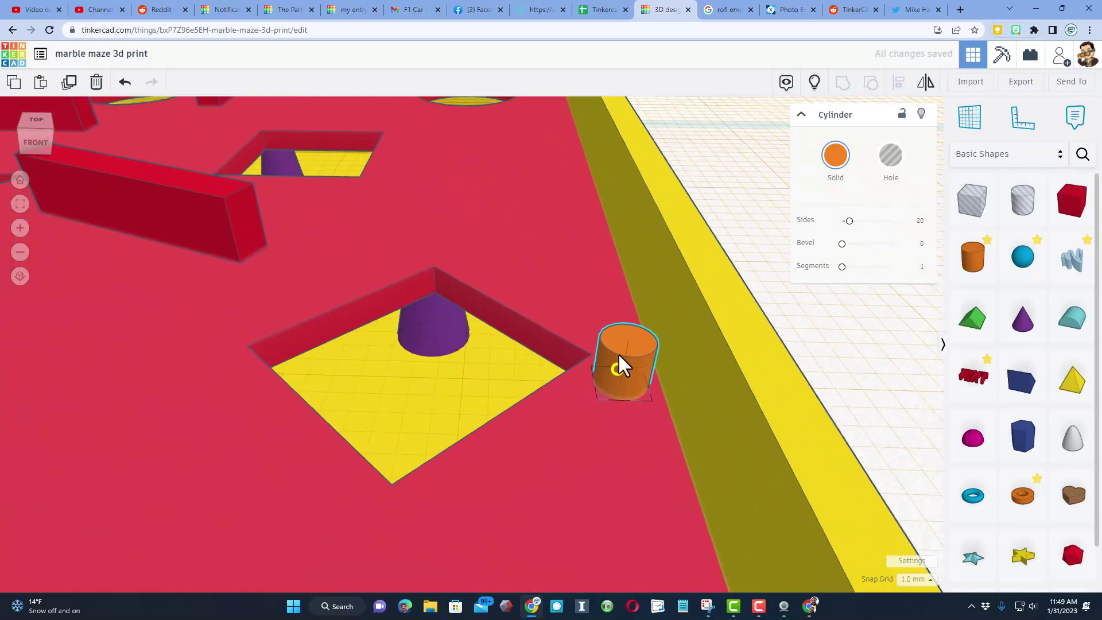
{"action": "mouse_move", "coordinate": [618, 353]}
{"action": "left_mouse_down"}
{"action": "mouse_move", "coordinate": [626, 343]}
{"action": "mouse_move", "coordinate": [625, 377]}
{"action": "left_mouse_up"}
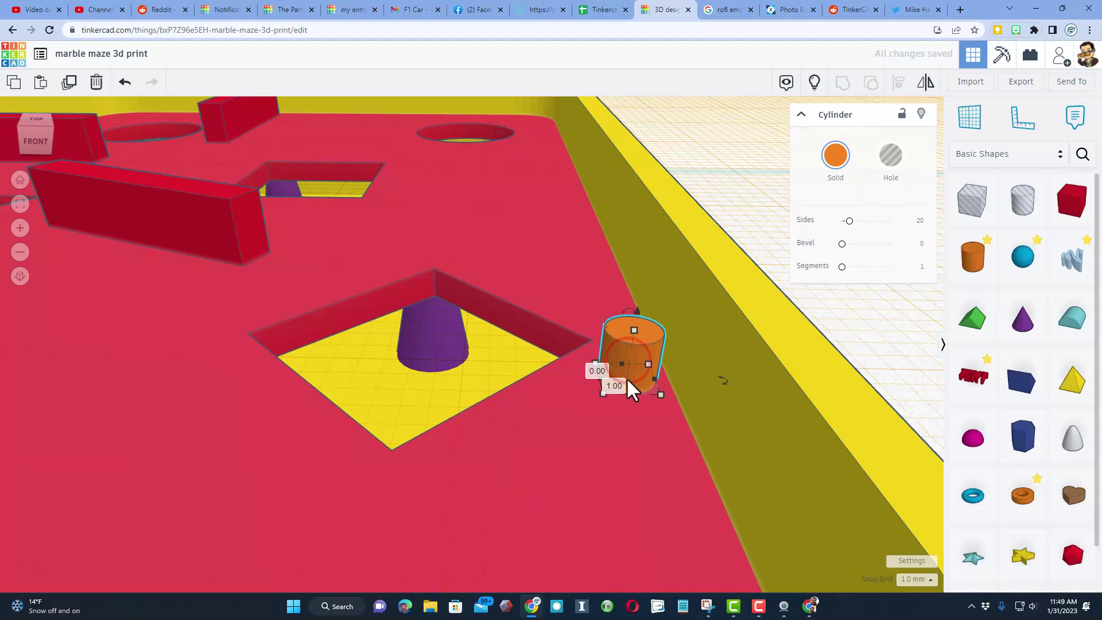
{"action": "scroll", "coordinate": [625, 378], "scroll_direction": "down", "scroll_amount": 5}
{"action": "right_click_drag", "start_coordinate": [448, 405], "coordinate": [487, 393]}
{"action": "scroll", "coordinate": [487, 396], "scroll_direction": "down", "scroll_amount": 5}
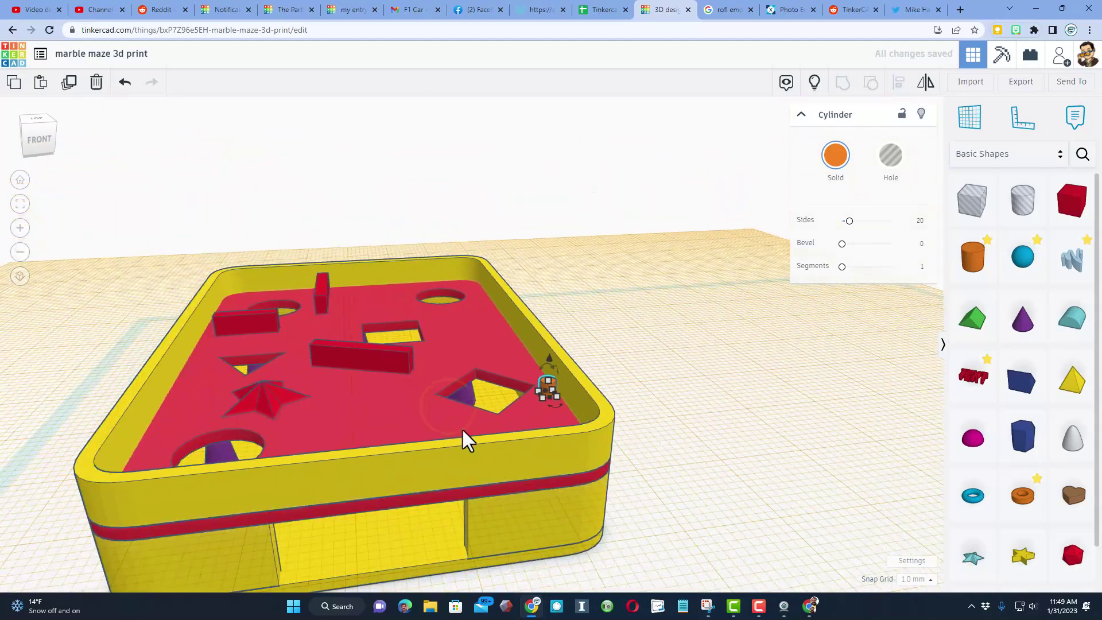
Place a box-shaped hole at the maze board's front wall and raise it two steps with Ctrl+Up.
{"action": "left_click", "coordinate": [488, 500]}
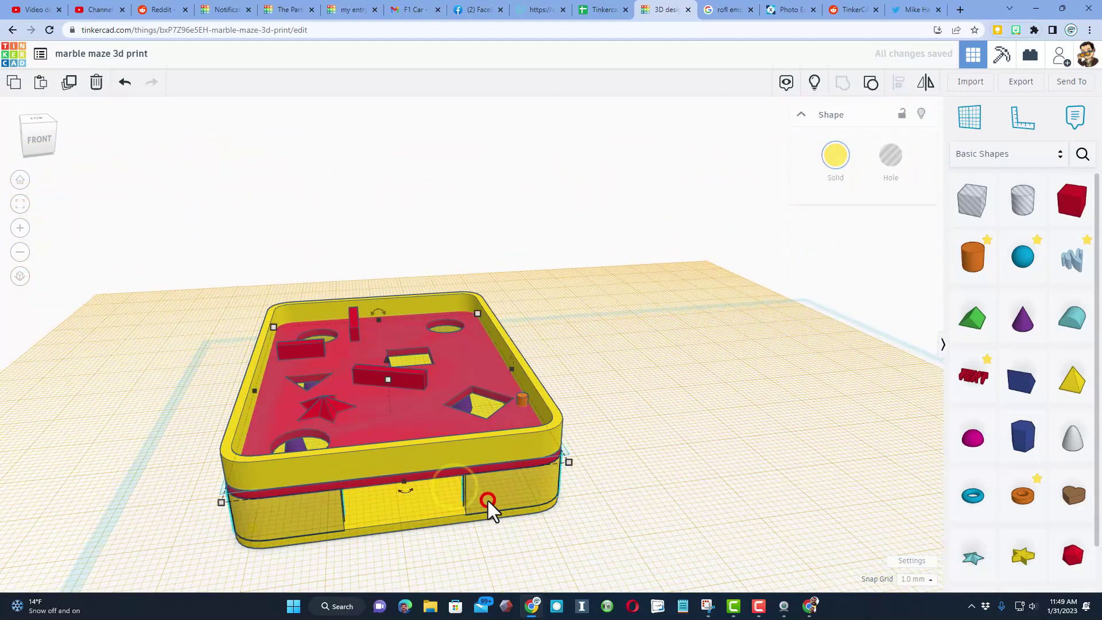
{"action": "left_click", "coordinate": [309, 522]}
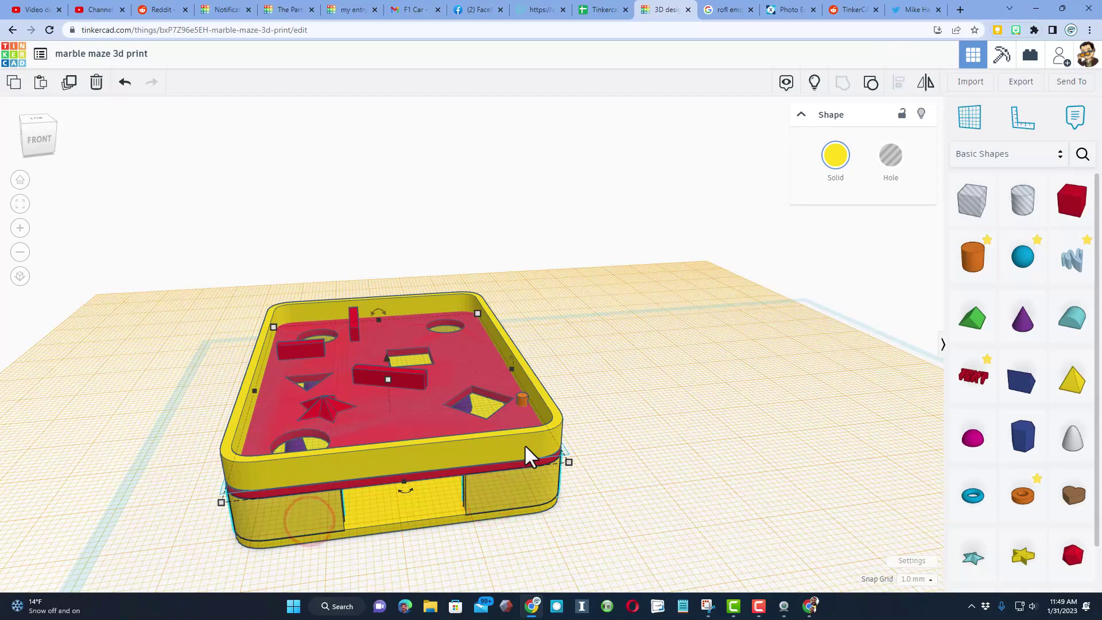
{"action": "left_click", "coordinate": [512, 487]}
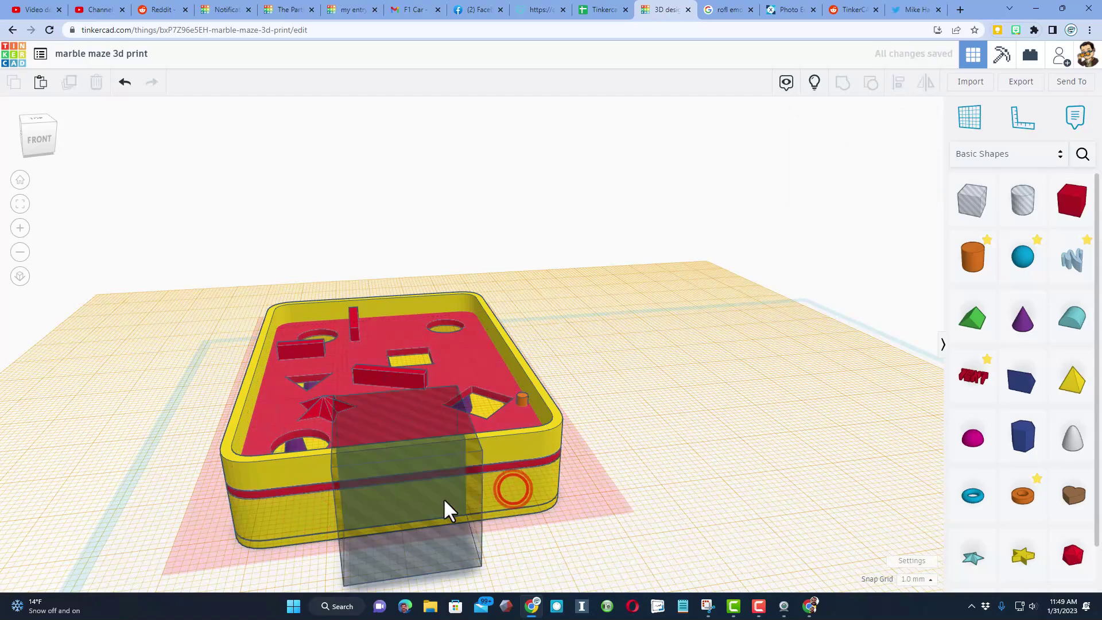
{"action": "right_click_drag", "start_coordinate": [443, 497], "coordinate": [426, 448]}
{"action": "left_click", "coordinate": [425, 441]}
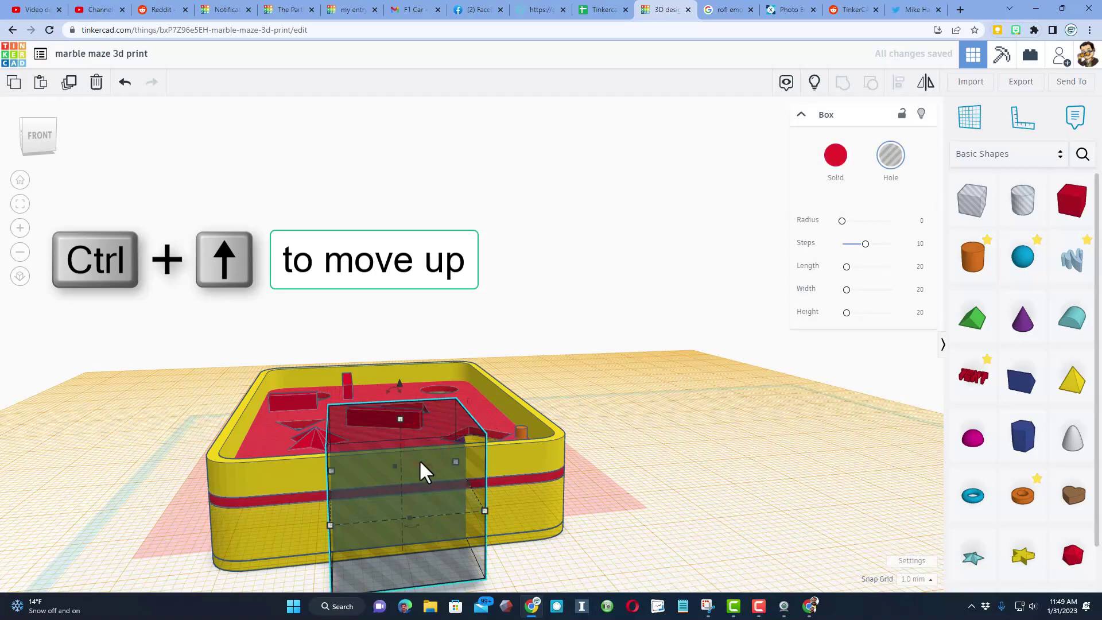
{"action": "key", "text": "ctrl+Up"}
{"action": "key", "text": "ctrl+Up"}
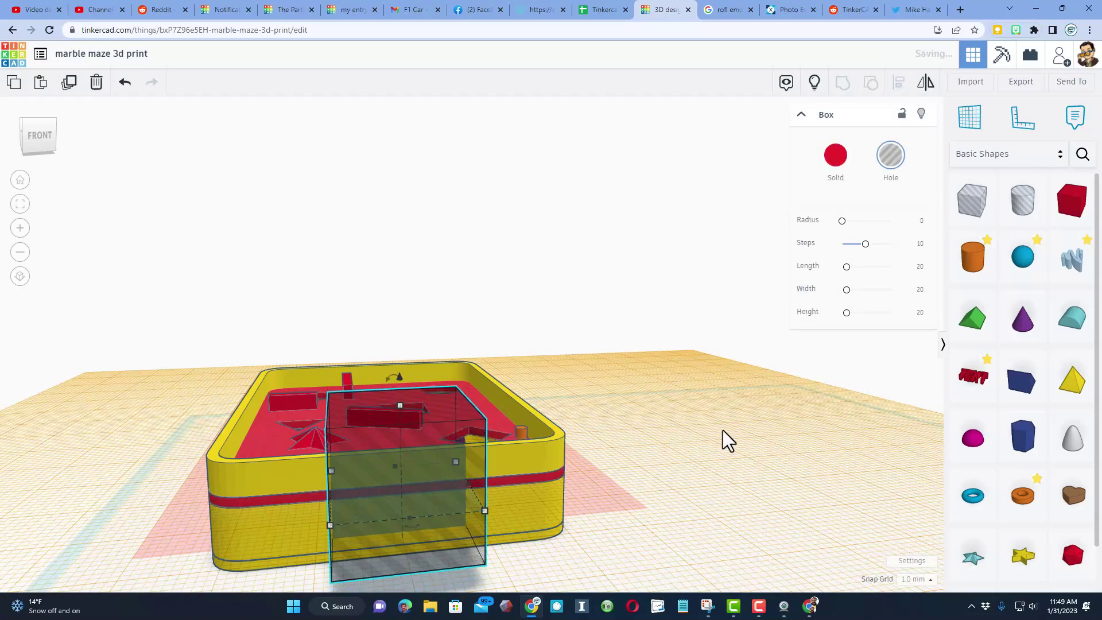
{"action": "left_click", "coordinate": [756, 468]}
{"action": "right_click_drag", "start_coordinate": [762, 453], "coordinate": [632, 413]}
Delete the stray blue sphere from the design.
{"action": "left_click", "coordinate": [694, 485]}
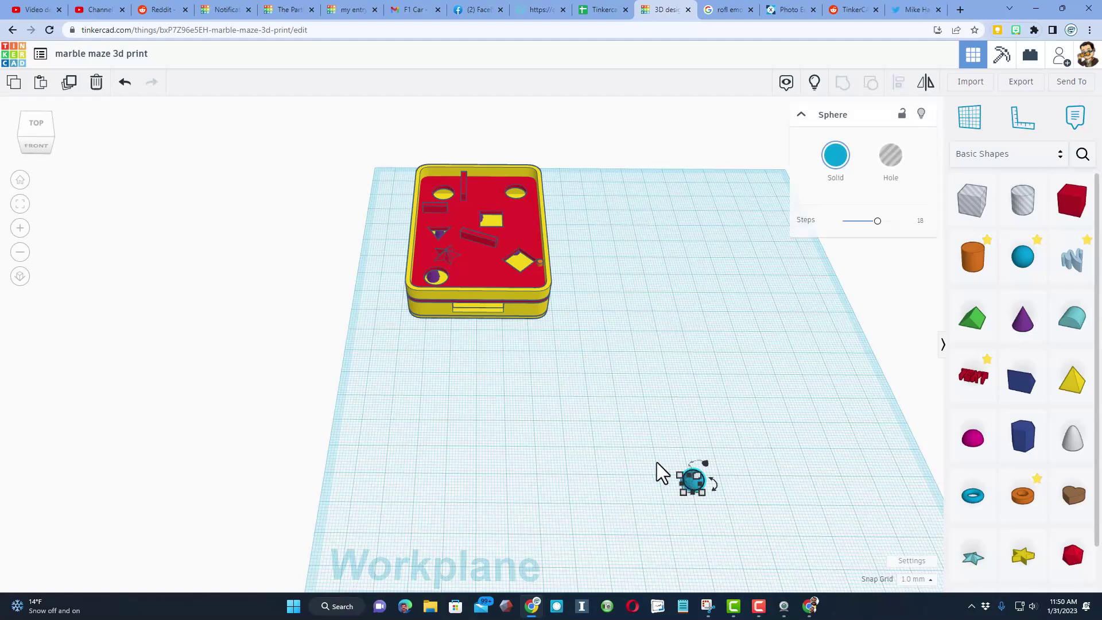
{"action": "key", "text": "Delete"}
{"action": "scroll", "coordinate": [563, 212], "scroll_direction": "up", "scroll_amount": 3}
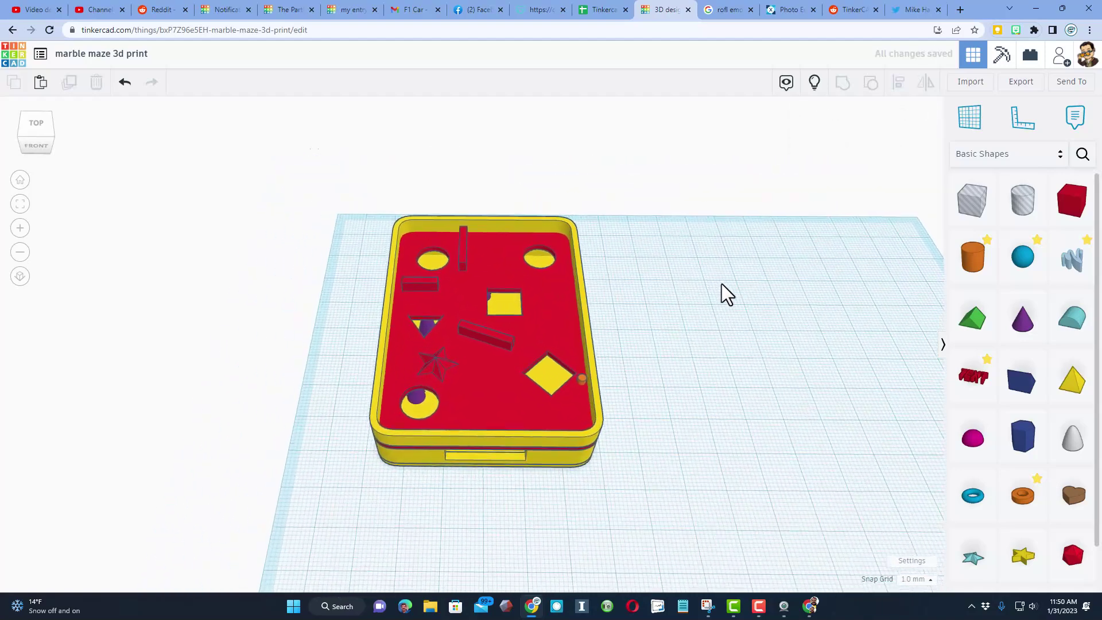
Export the maze as an STL file saved as marble maze v2.stl.
{"action": "left_click", "coordinate": [1021, 83]}
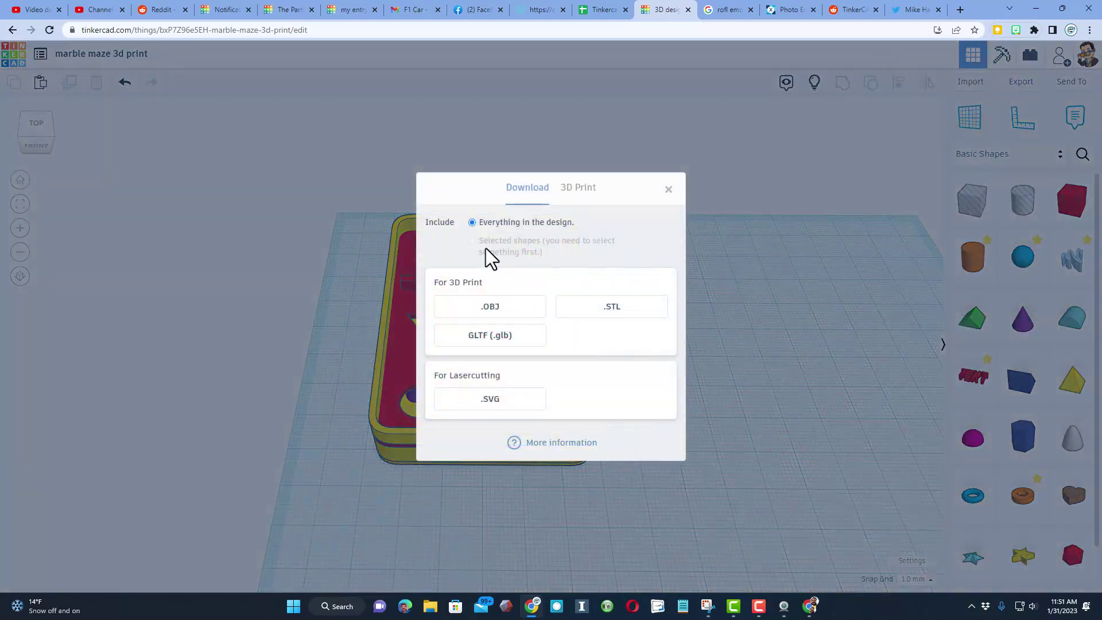
{"action": "left_click", "coordinate": [612, 306]}
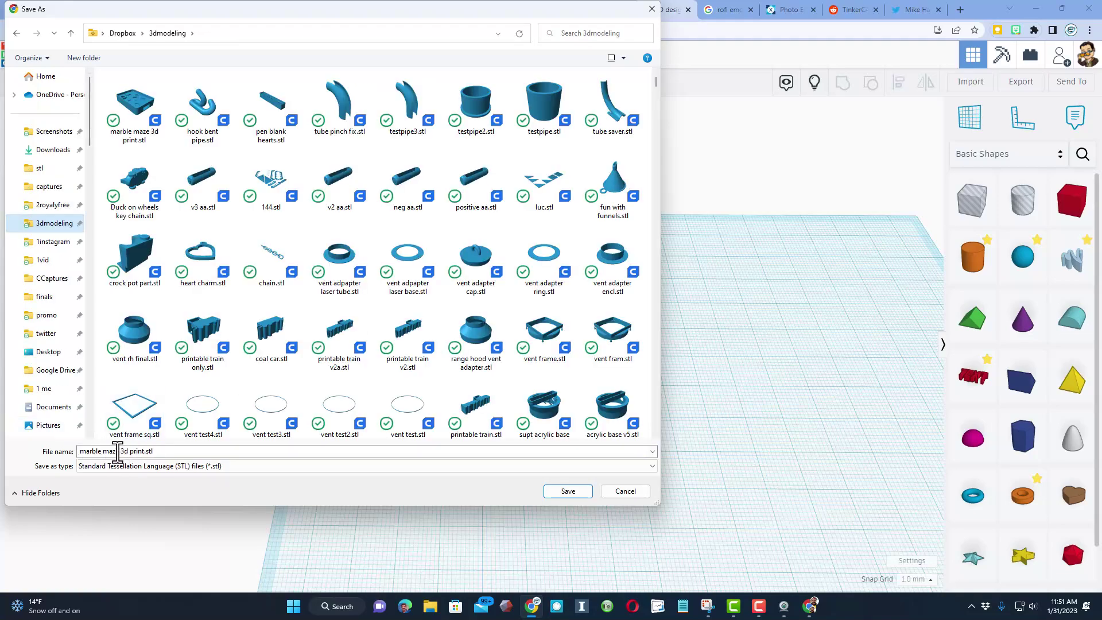
{"action": "left_click", "coordinate": [119, 451]}
{"action": "left_click", "coordinate": [124, 450]}
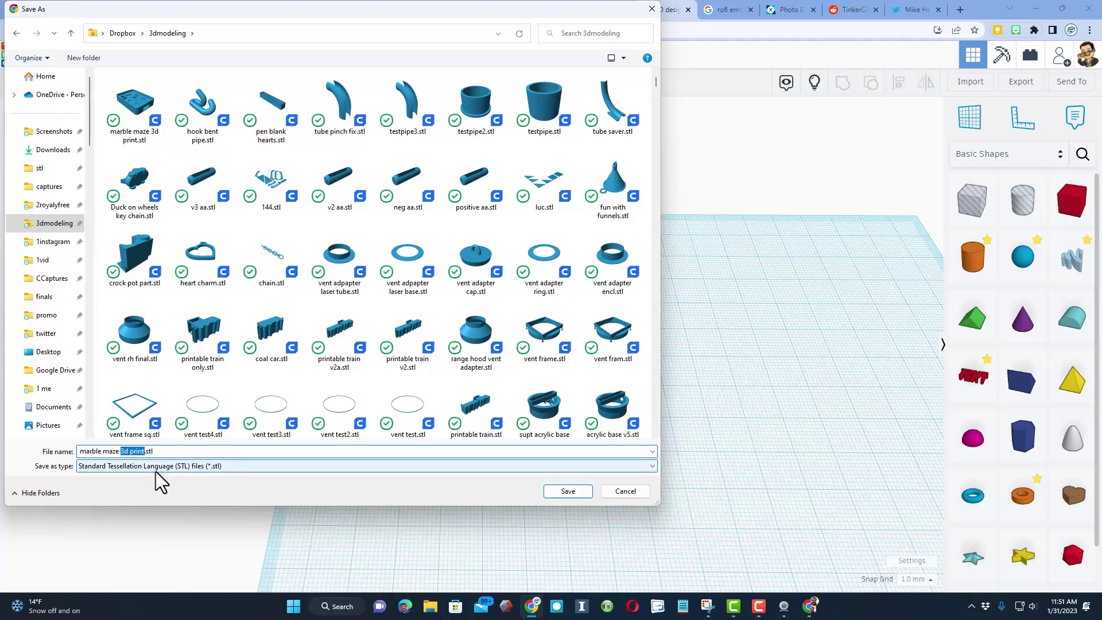
{"action": "type", "text": "v2"}
{"action": "left_click", "coordinate": [554, 496]}
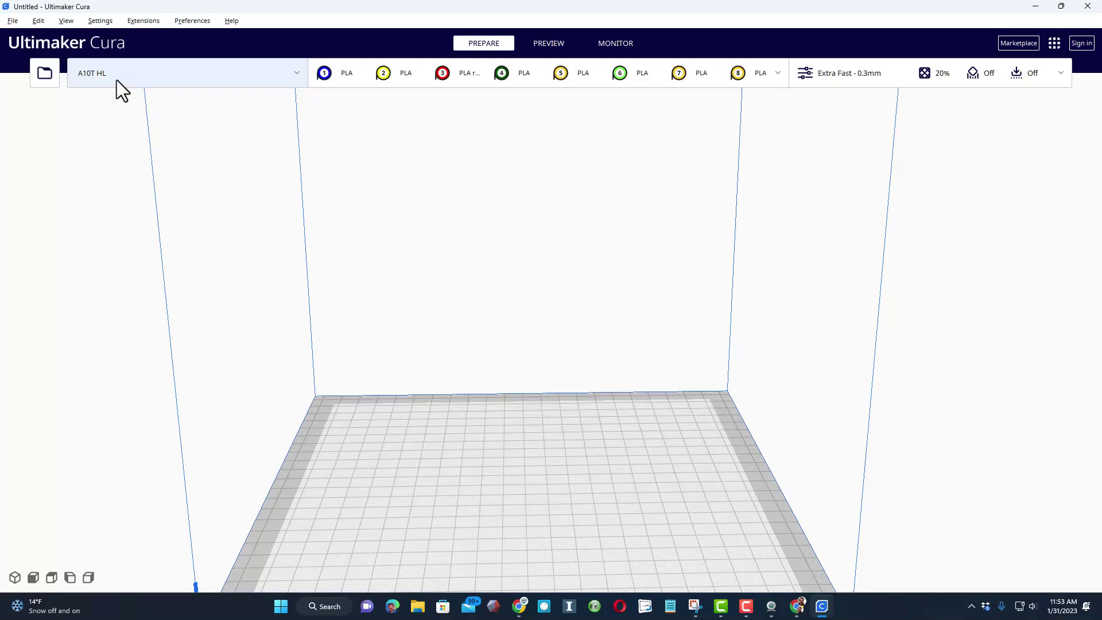
Load marble maze v2.stl into Cura and let it slice to a 1 hour 31 minute estimate.
{"action": "left_click", "coordinate": [48, 76]}
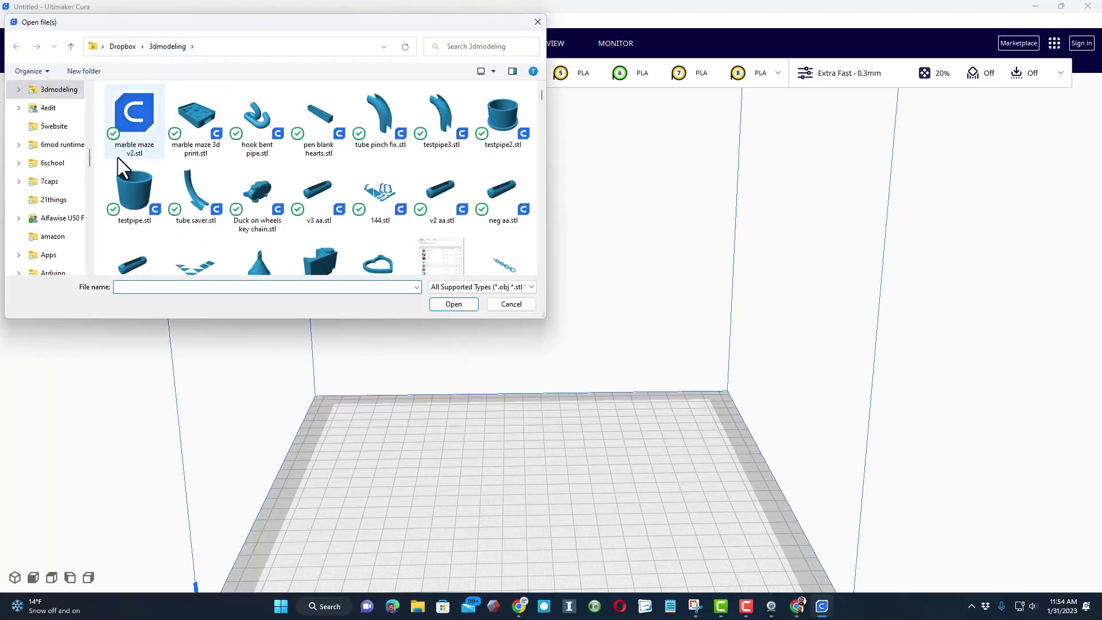
{"action": "double_click", "coordinate": [134, 119]}
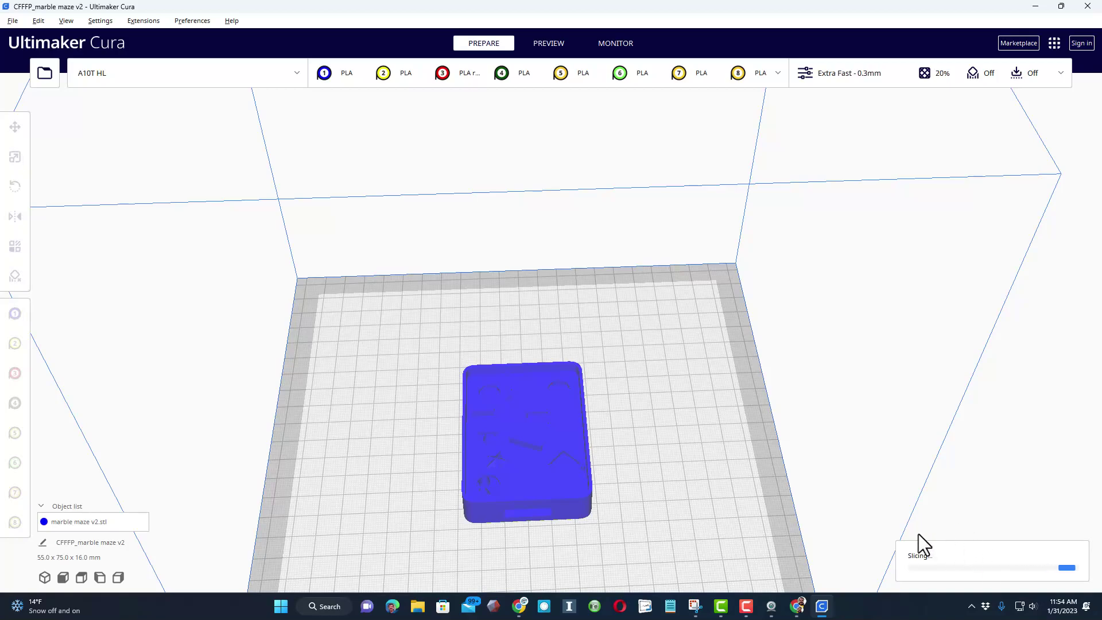
{"action": "right_click_drag", "start_coordinate": [918, 534], "coordinate": [851, 493]}
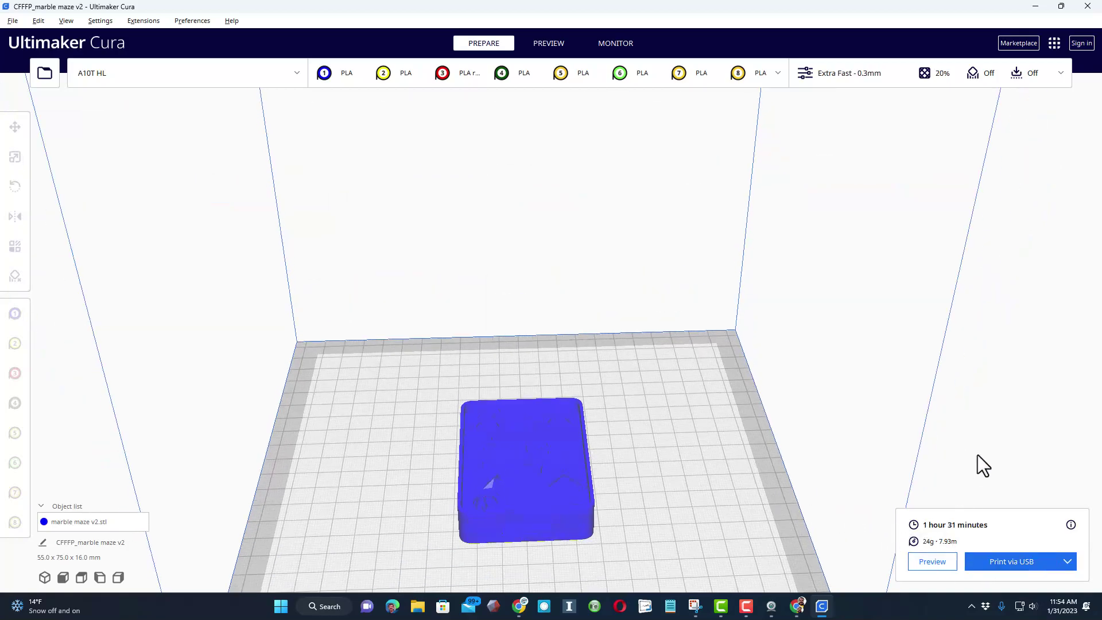
Open the Extra Fast 0.3mm custom settings and review them down to skirt adhesion, support and prime tower.
{"action": "left_click", "coordinate": [887, 74]}
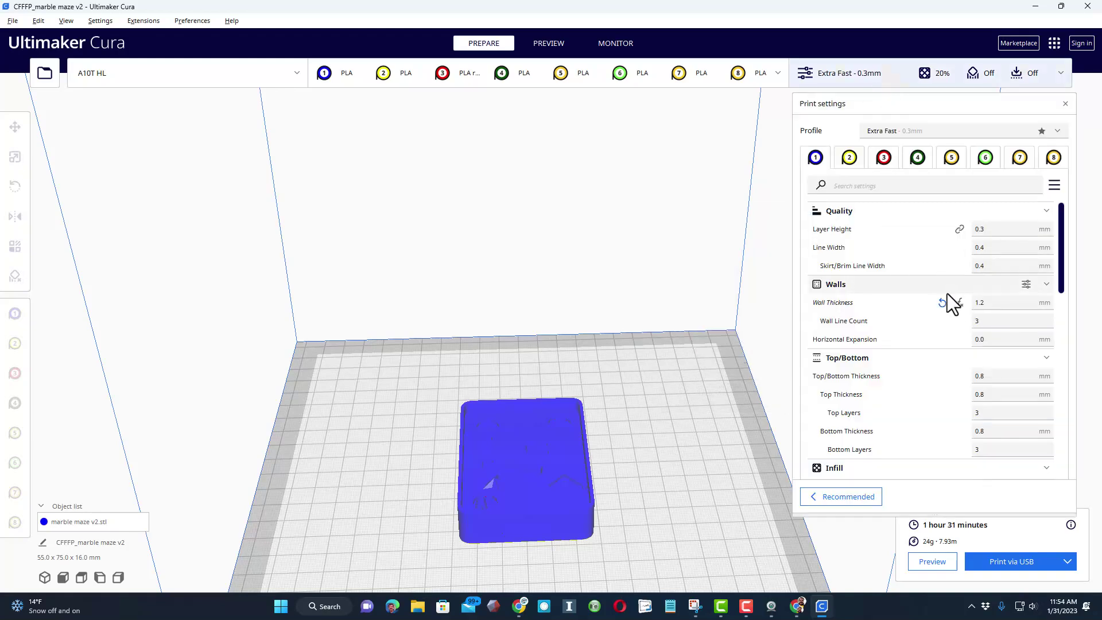
{"action": "mouse_move", "coordinate": [927, 315]}
{"action": "scroll", "coordinate": [926, 315], "scroll_direction": "down", "scroll_amount": 2}
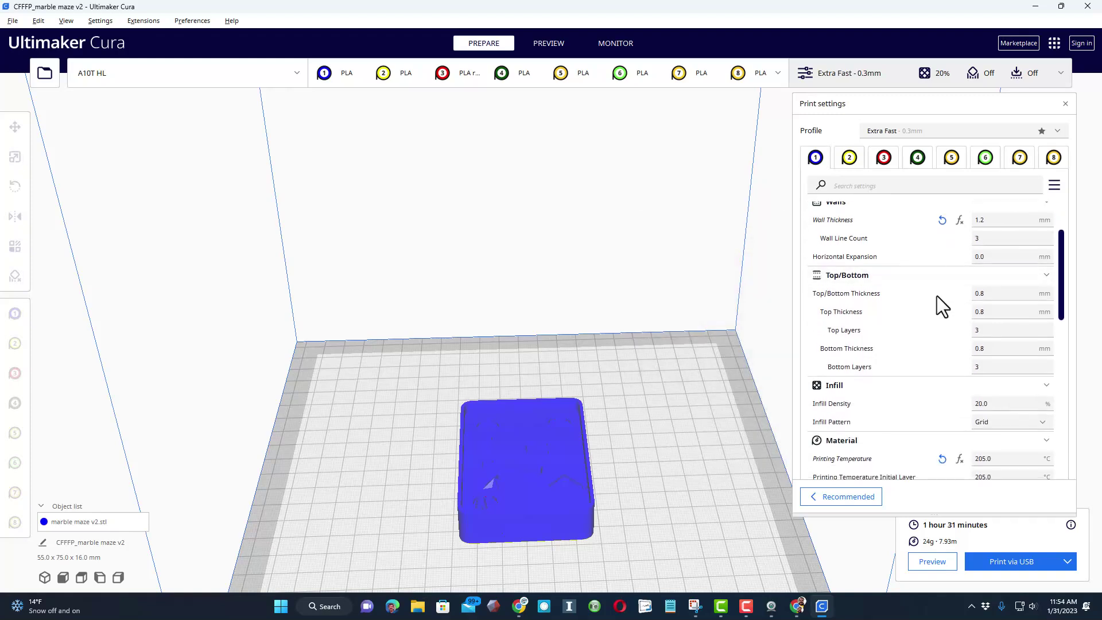
{"action": "scroll", "coordinate": [946, 329], "scroll_direction": "down", "scroll_amount": 2}
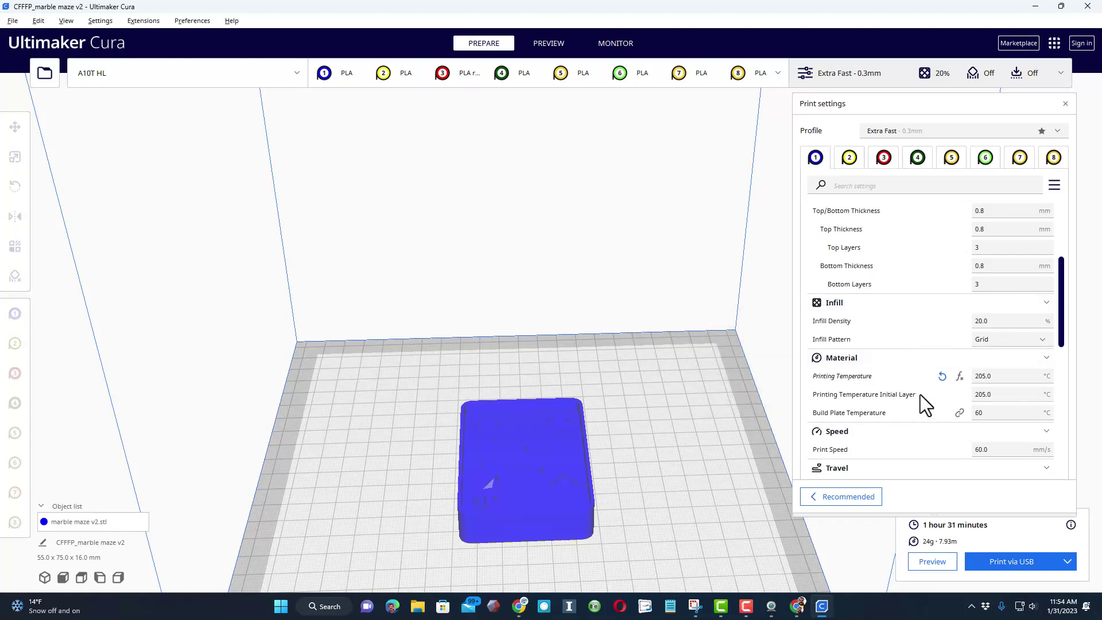
{"action": "scroll", "coordinate": [929, 394], "scroll_direction": "down", "scroll_amount": 3}
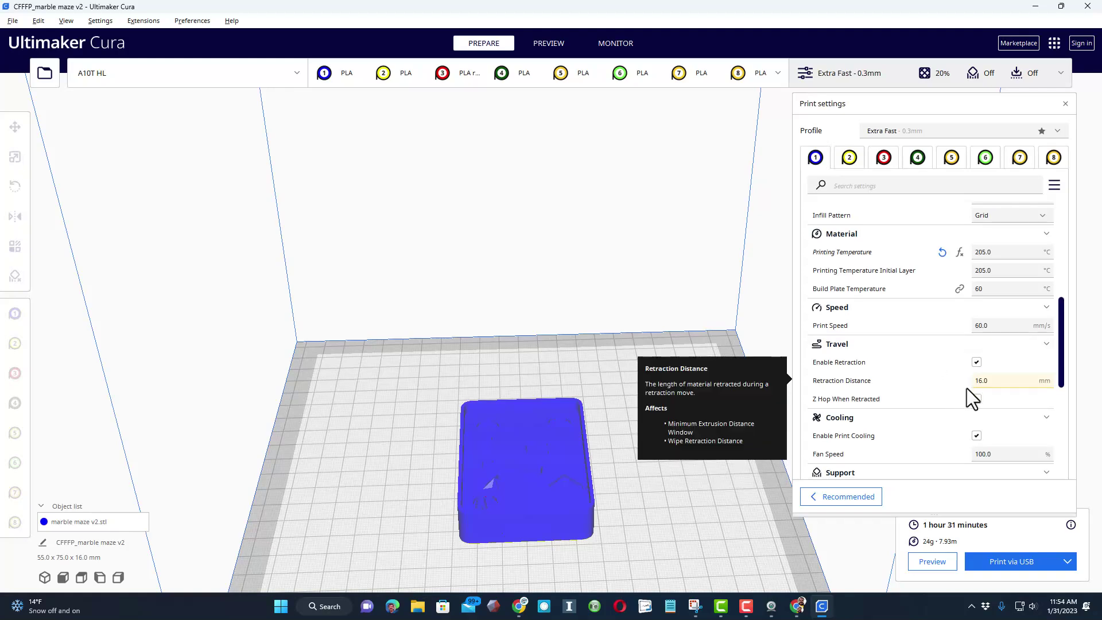
{"action": "scroll", "coordinate": [939, 404], "scroll_direction": "down", "scroll_amount": 3}
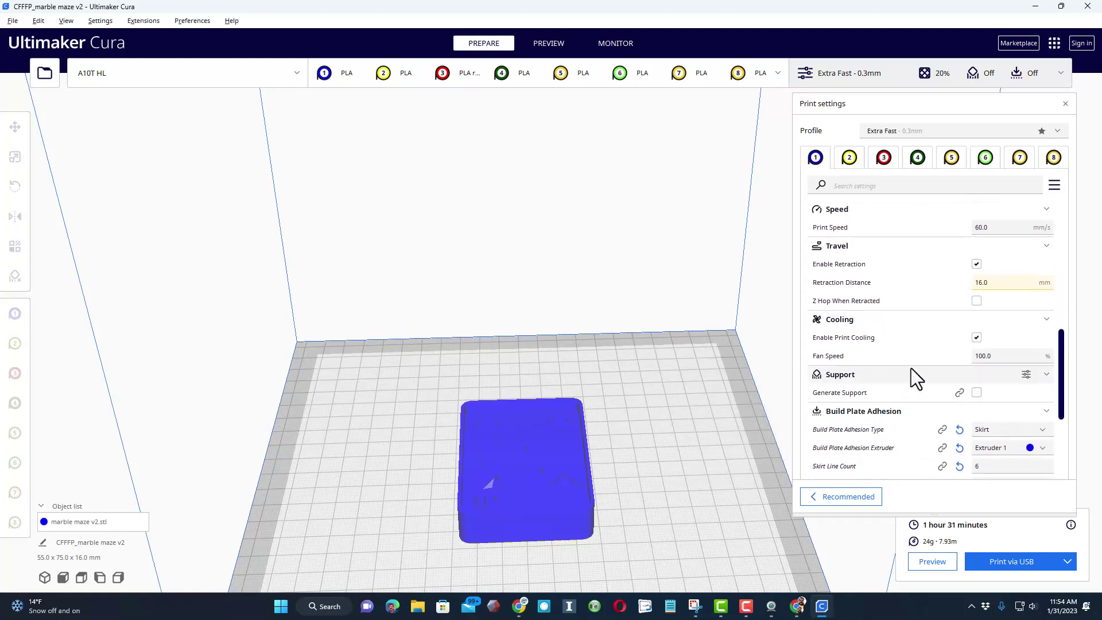
{"action": "scroll", "coordinate": [911, 369], "scroll_direction": "down", "scroll_amount": 4}
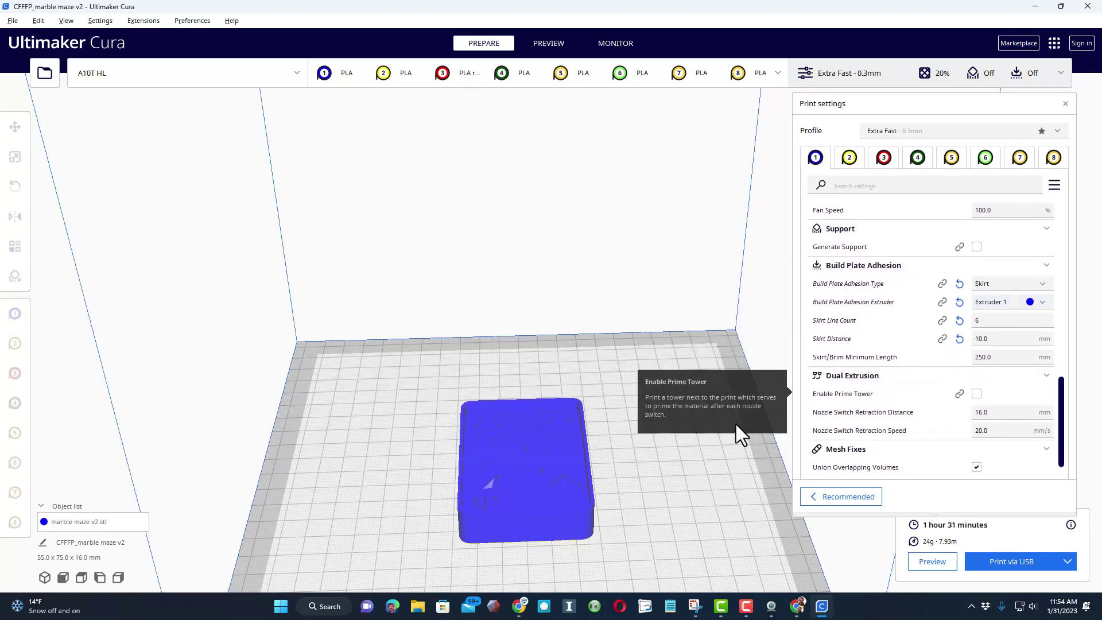
Send the sliced maze to the A10T HL printer via USB to start printing.
{"action": "left_click", "coordinate": [1011, 562]}
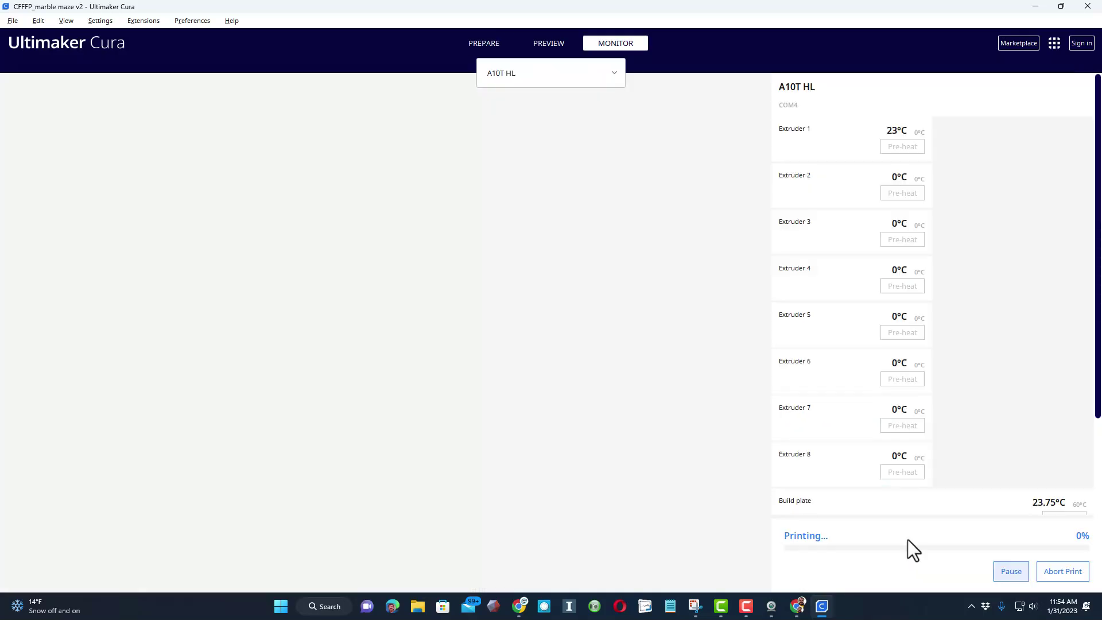